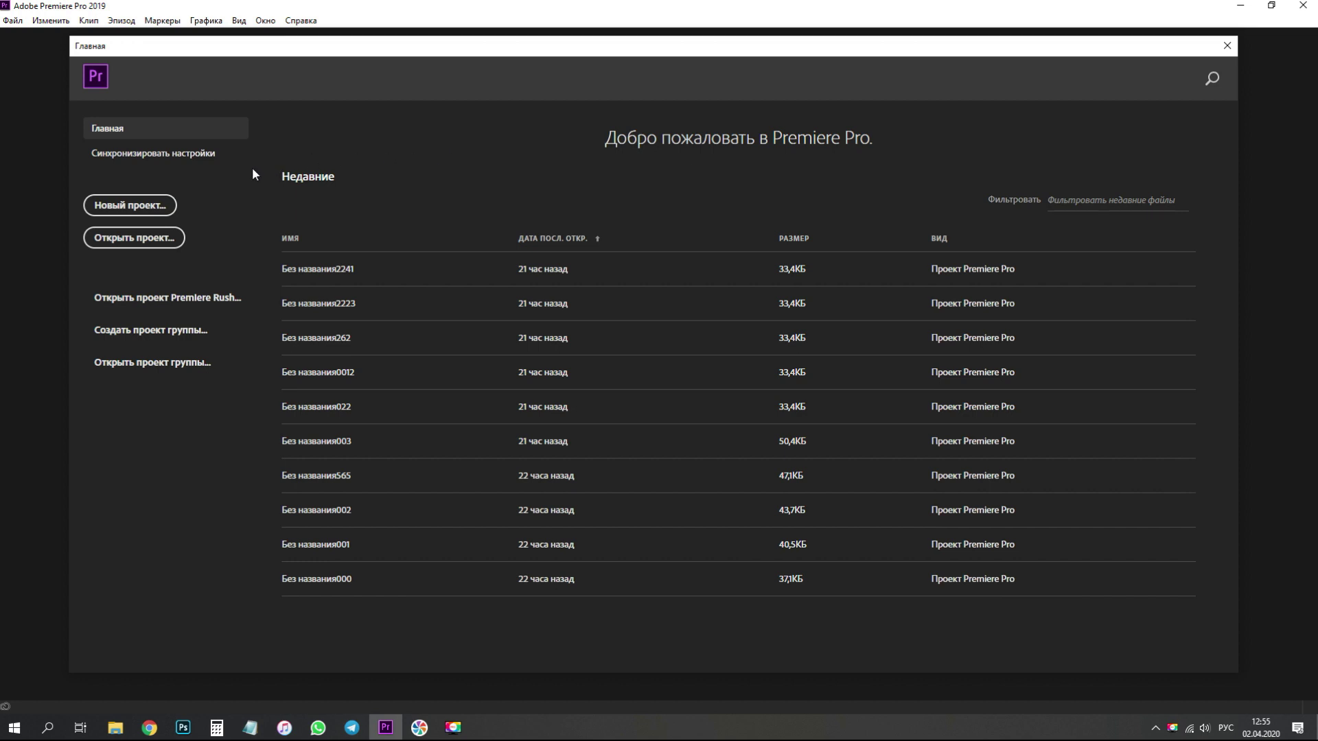
Start a new project from the Premiere Pro home screen.
{"action": "left_click", "coordinate": [141, 205]}
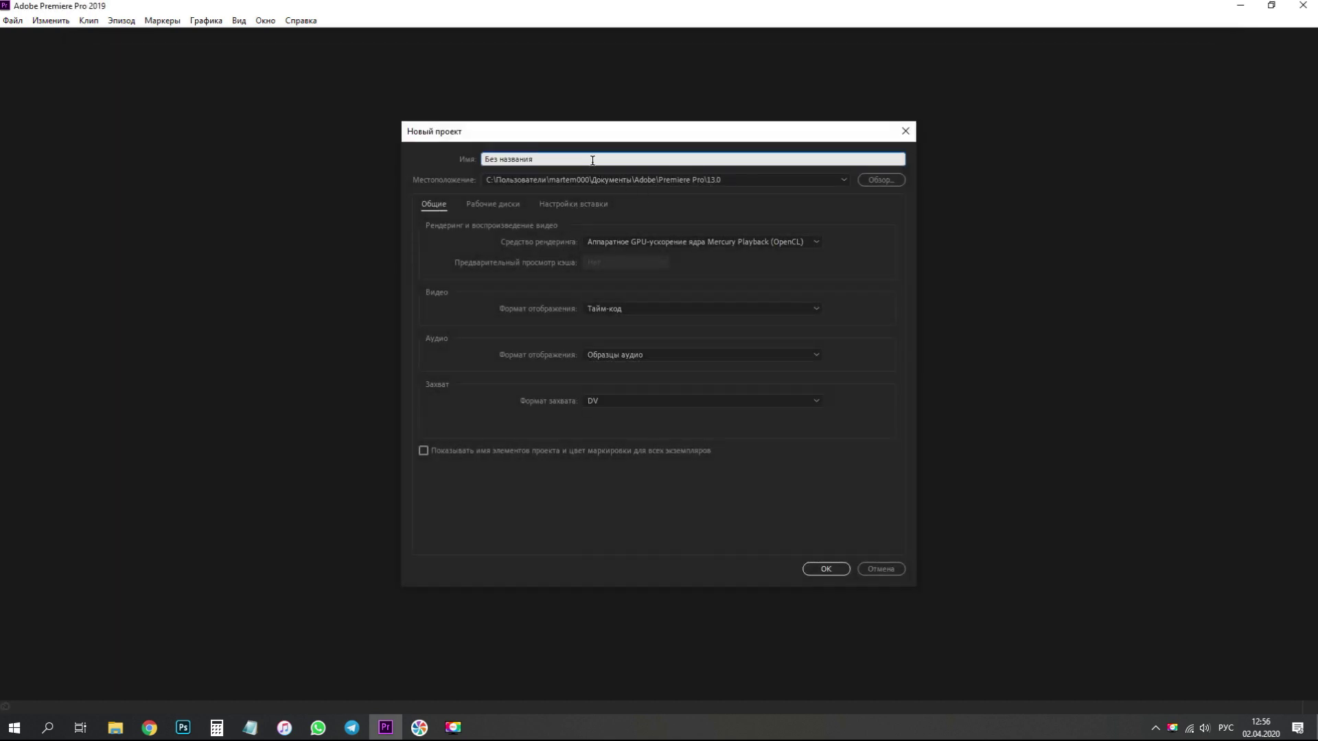
Name the new project 'Без названия5659' and create it.
{"action": "type", "text": "5659"}
{"action": "left_click", "coordinate": [842, 568]}
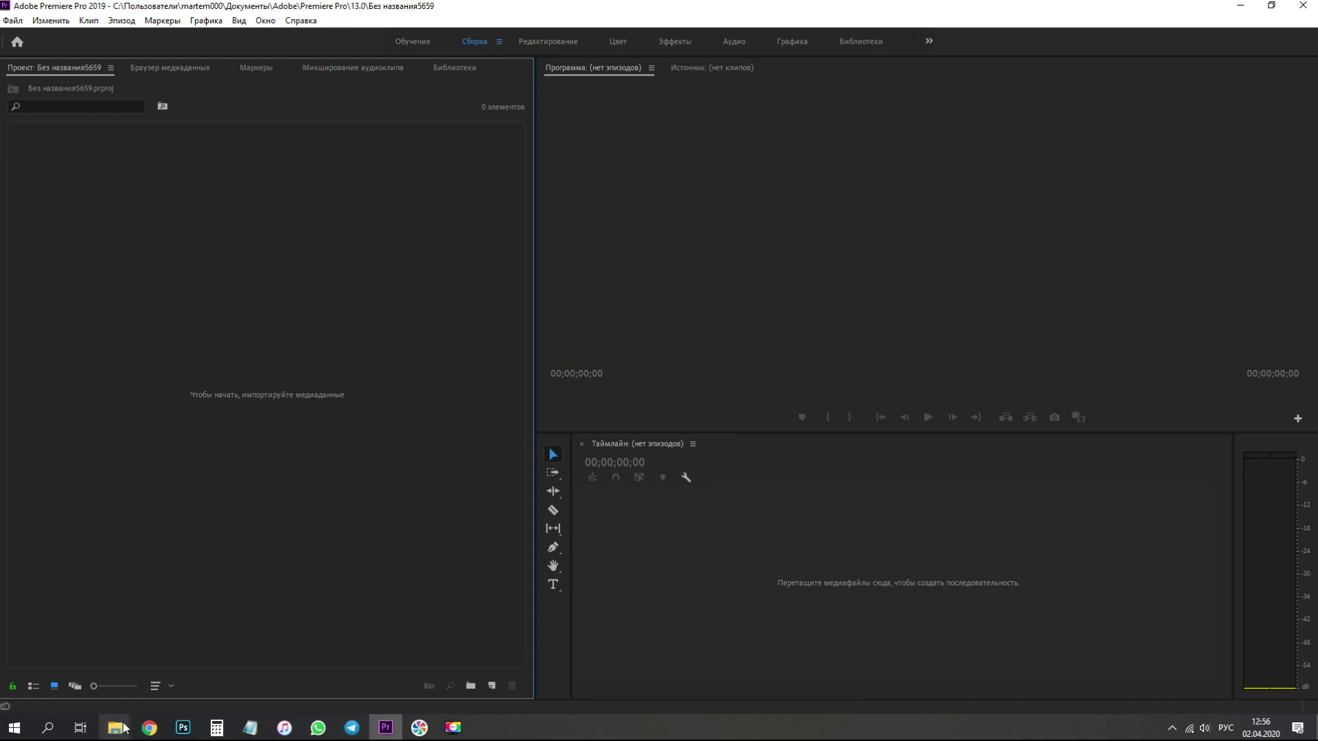
Bring the Landscape photo folder window forward and move it to the right.
{"action": "mouse_move", "coordinate": [124, 731]}
{"action": "left_click", "coordinate": [75, 670]}
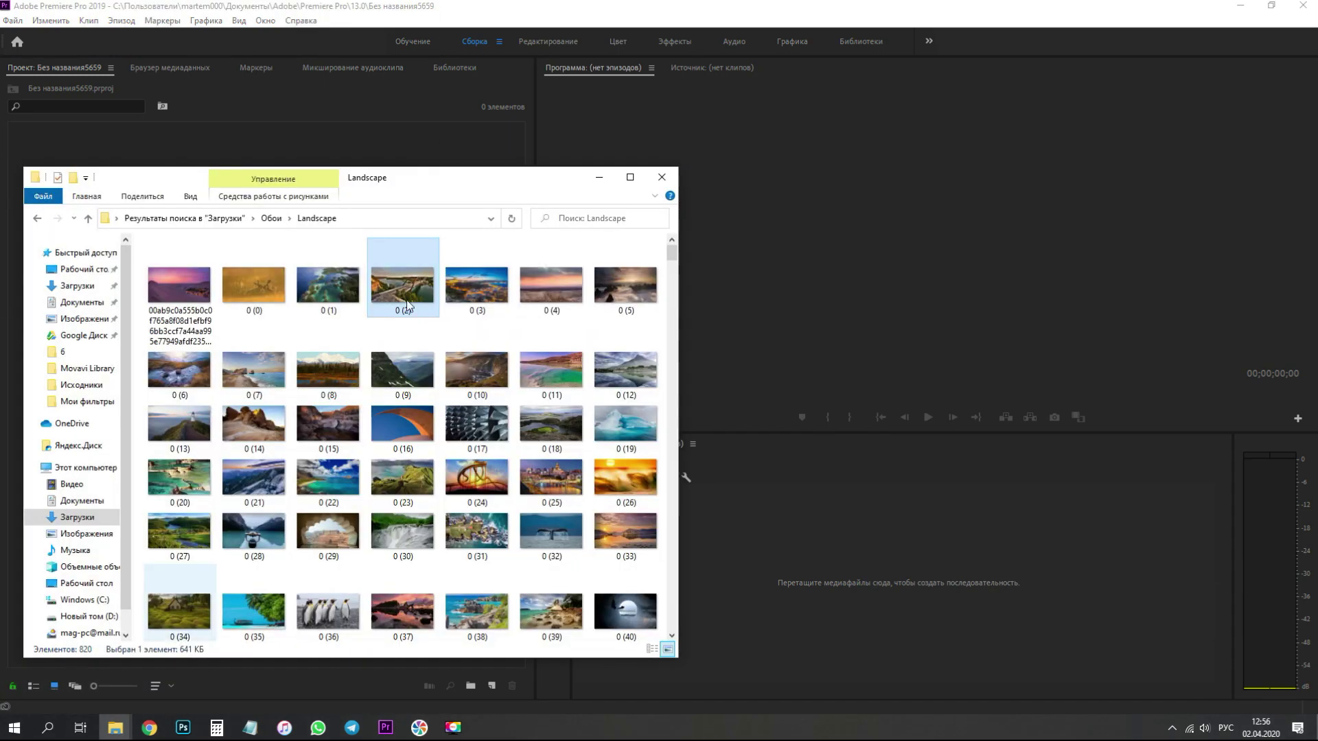
{"action": "left_click_drag", "start_coordinate": [385, 182], "coordinate": [853, 160]}
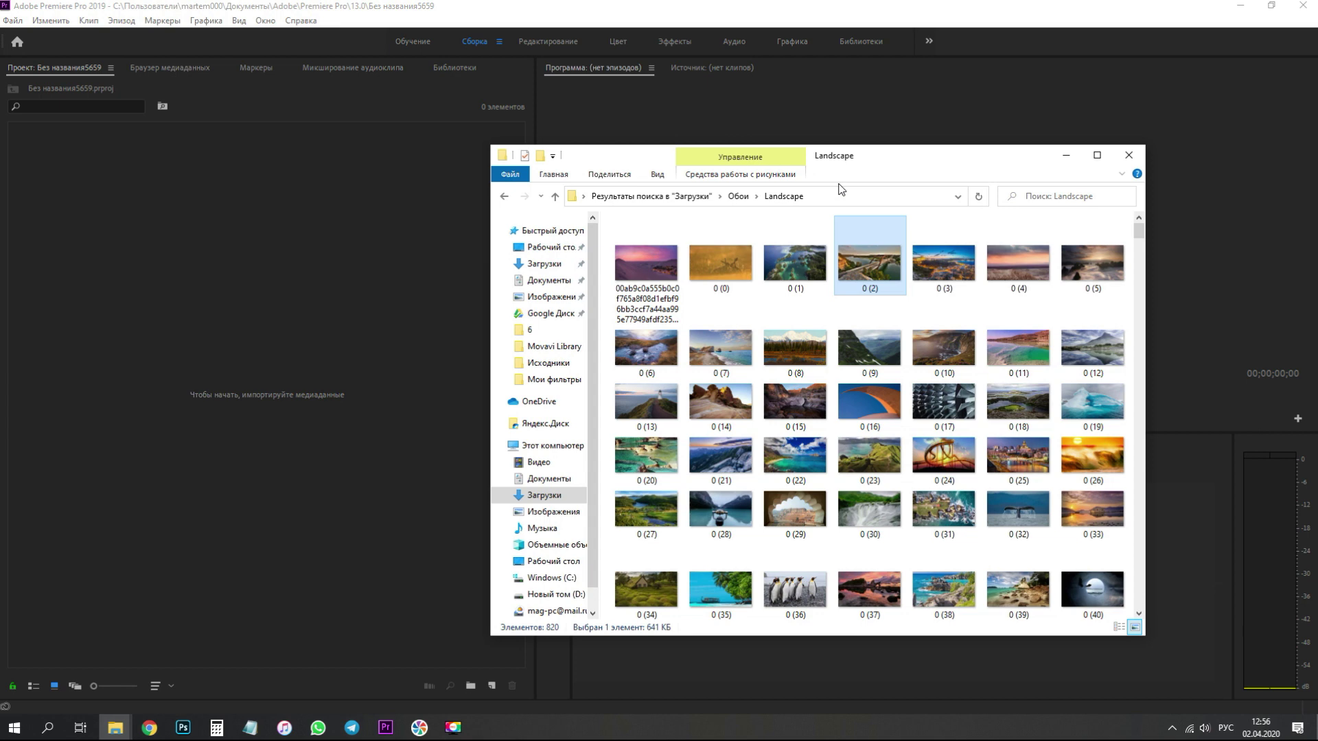
Select photos 0 (13) through 0 (19) and drag them into Premiere's Project panel.
{"action": "left_click", "coordinate": [666, 264]}
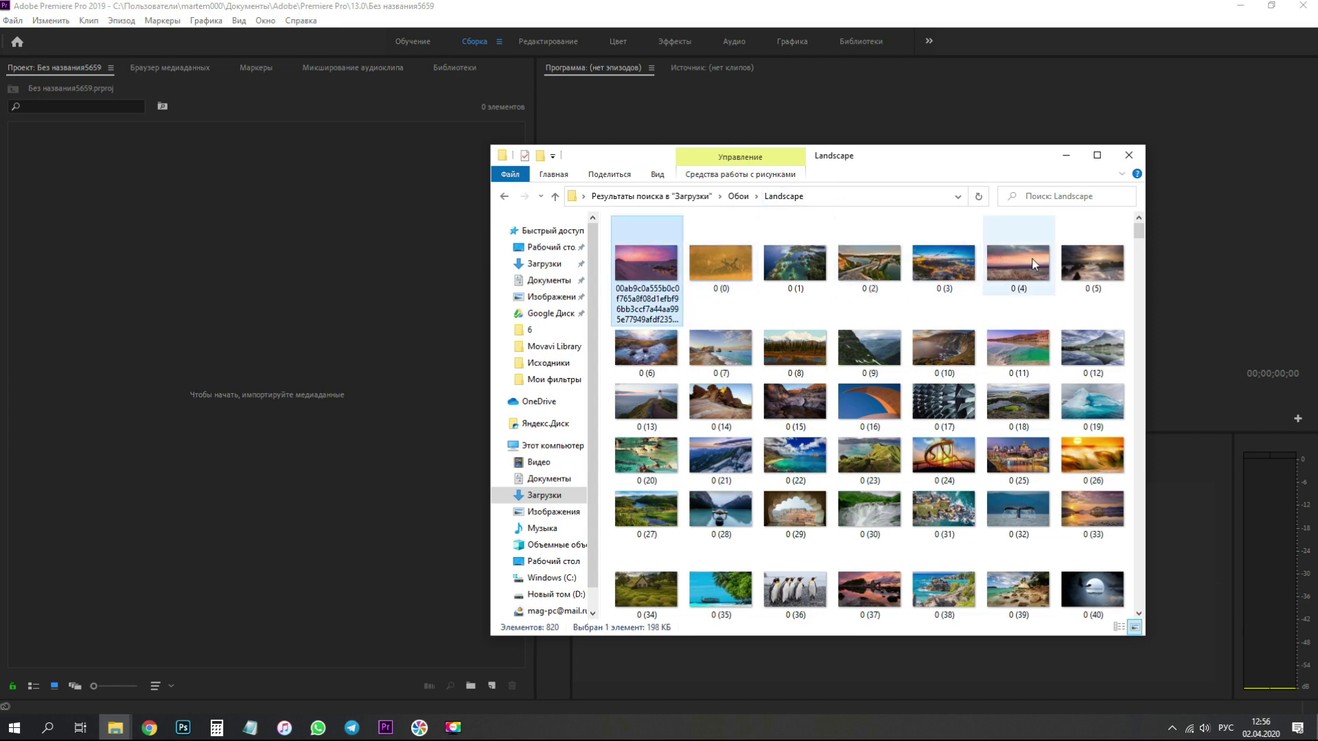
{"action": "left_click", "coordinate": [678, 417]}
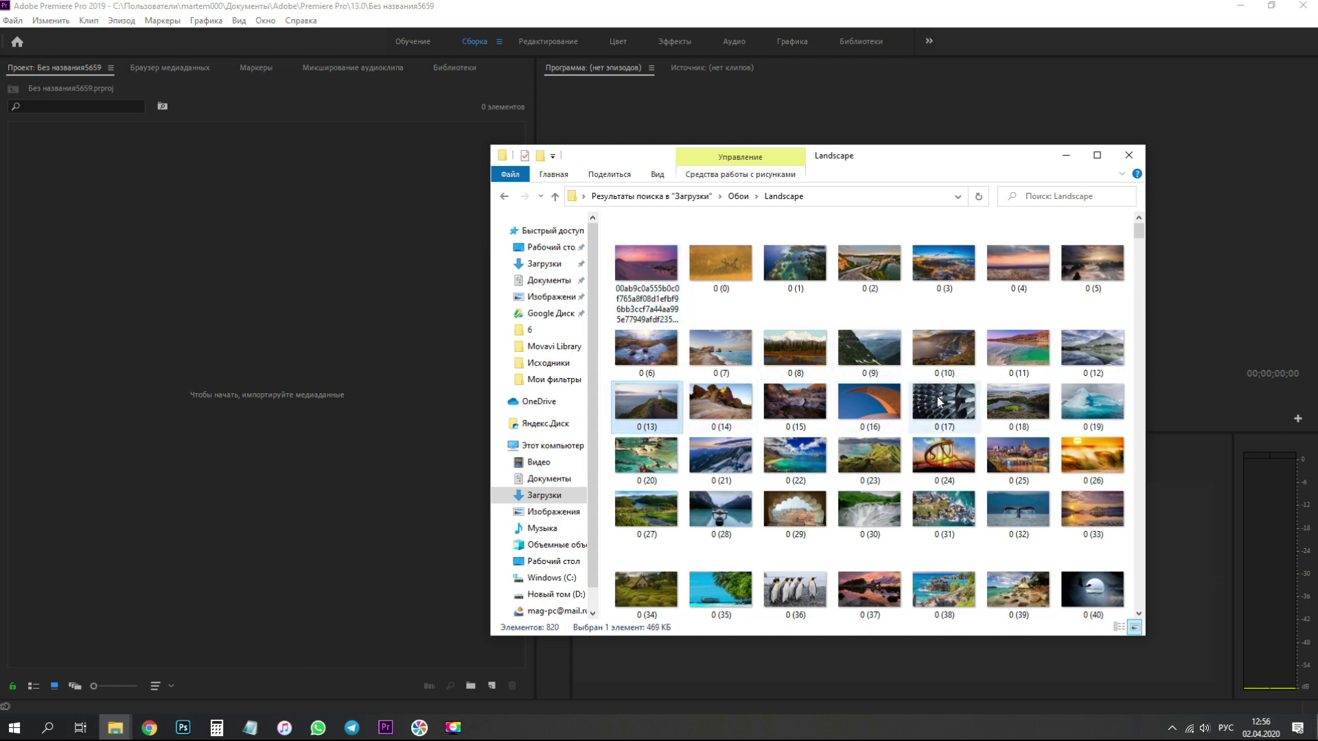
{"action": "left_click", "coordinate": [1074, 408], "text": "shift"}
{"action": "left_click_drag", "start_coordinate": [1074, 409], "coordinate": [232, 240]}
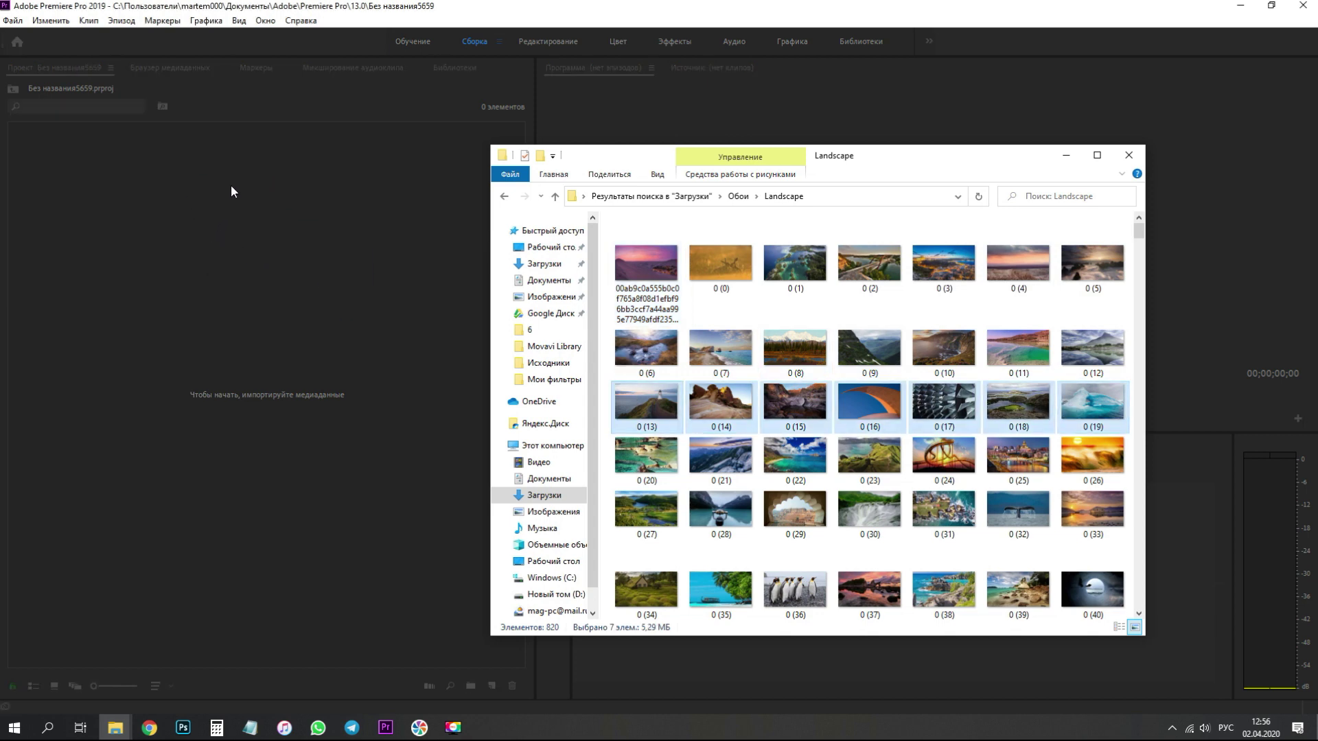
{"action": "left_click", "coordinate": [182, 478]}
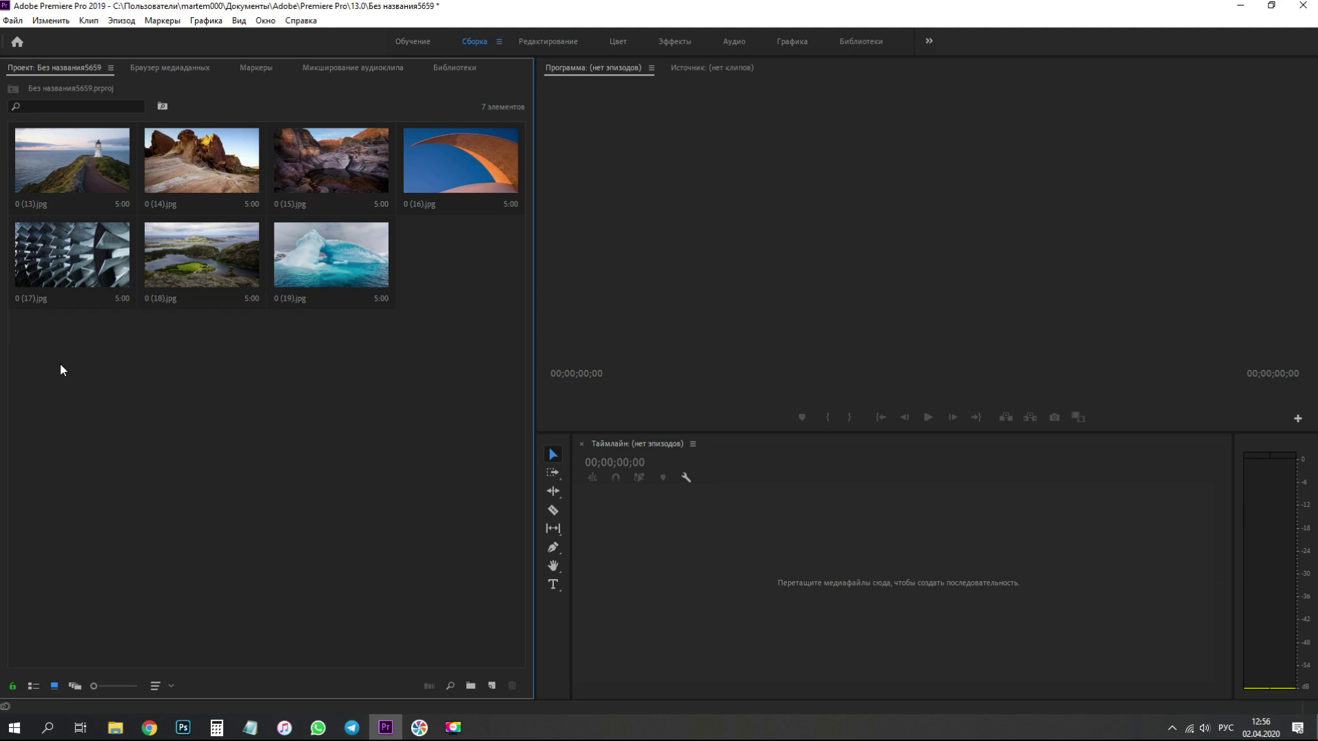
Drop all seven photos onto the empty timeline as sequence 0 (19) and scrub through it.
{"action": "left_click_drag", "start_coordinate": [59, 359], "coordinate": [448, 189]}
{"action": "mouse_move", "coordinate": [130, 168]}
{"action": "left_mouse_down"}
{"action": "mouse_move", "coordinate": [654, 549]}
{"action": "mouse_move", "coordinate": [706, 514]}
{"action": "left_mouse_up"}
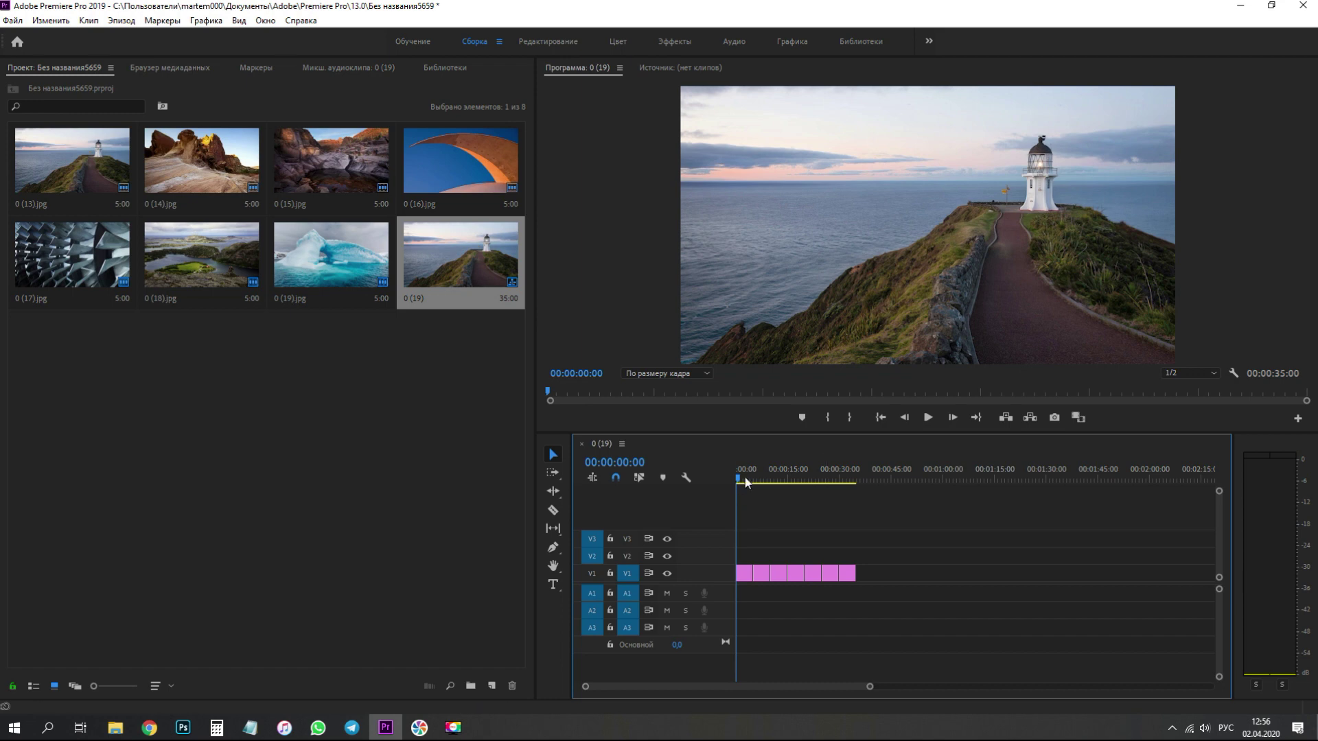
{"action": "mouse_move", "coordinate": [744, 479]}
{"action": "left_mouse_down"}
{"action": "mouse_move", "coordinate": [848, 480]}
{"action": "mouse_move", "coordinate": [739, 480]}
{"action": "left_mouse_up"}
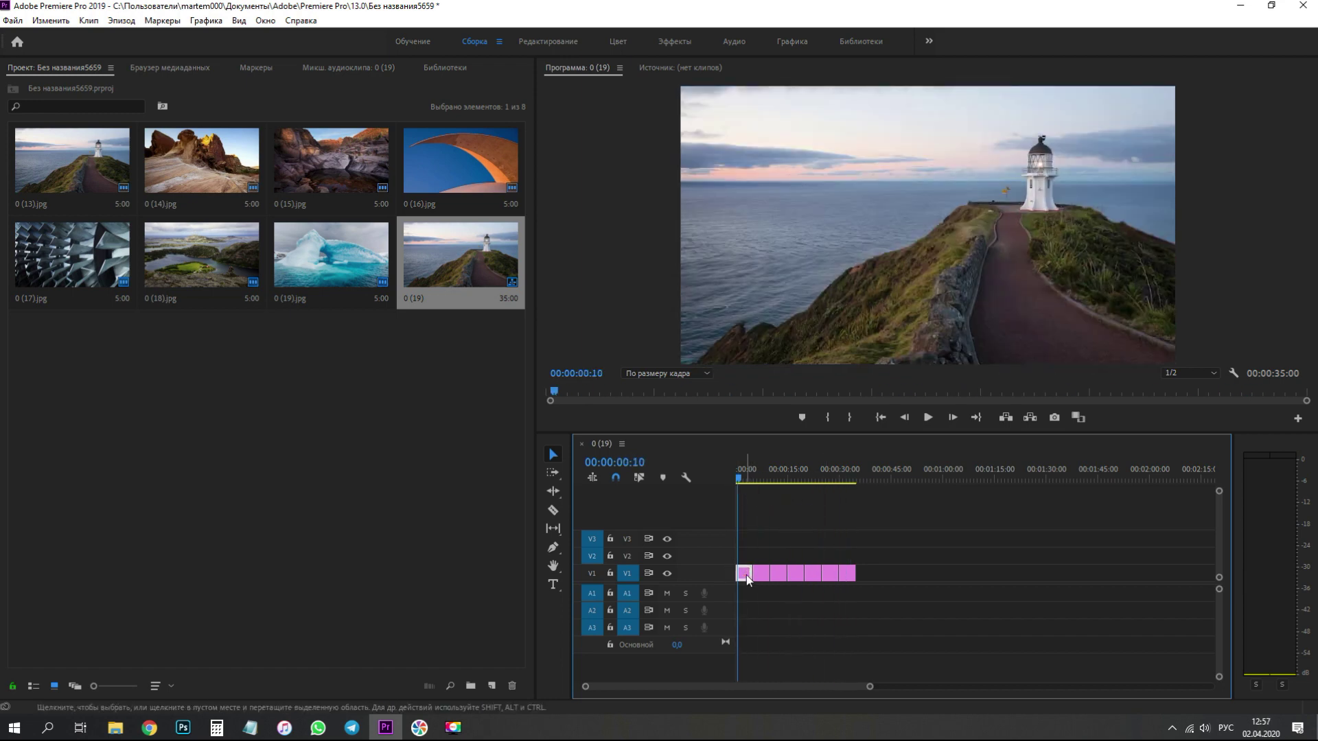
Load clip 0 (13).jpg into the source monitor and check its context menu.
{"action": "double_click", "coordinate": [746, 578]}
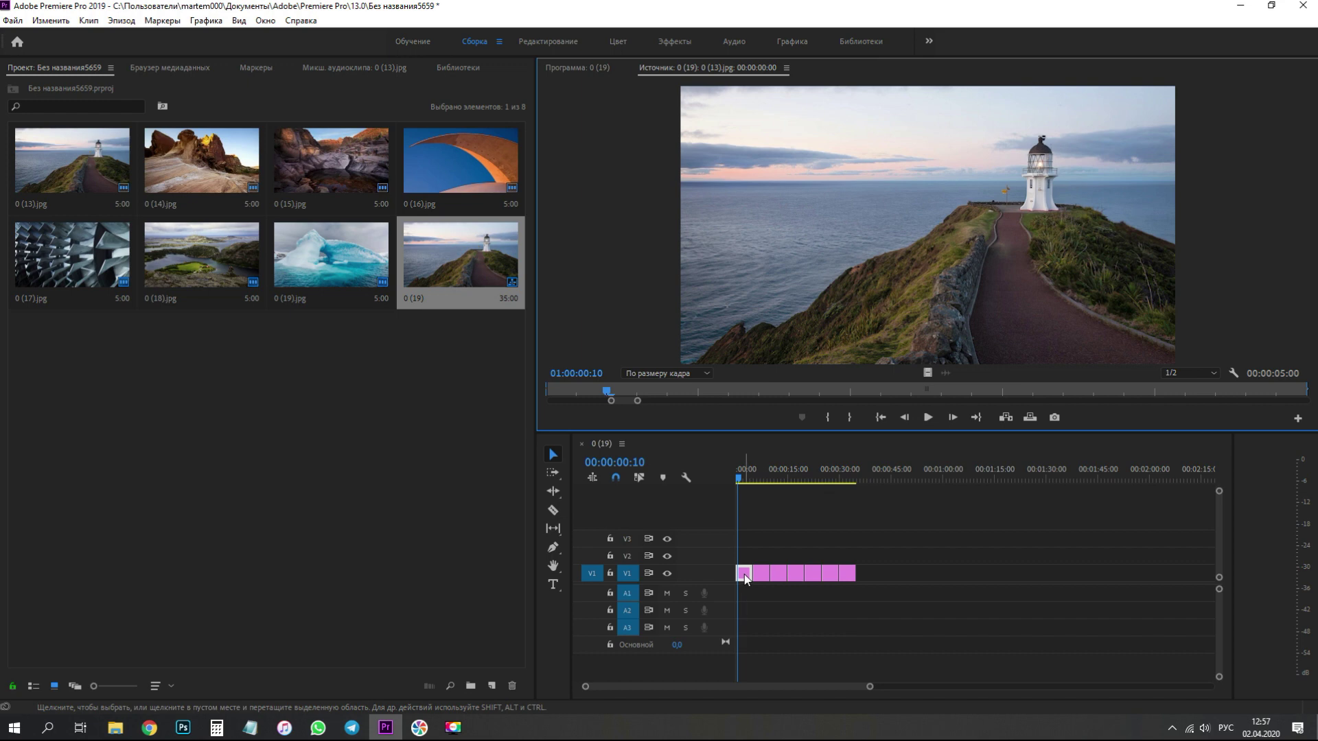
{"action": "right_click", "coordinate": [745, 578]}
{"action": "key", "text": "Escape"}
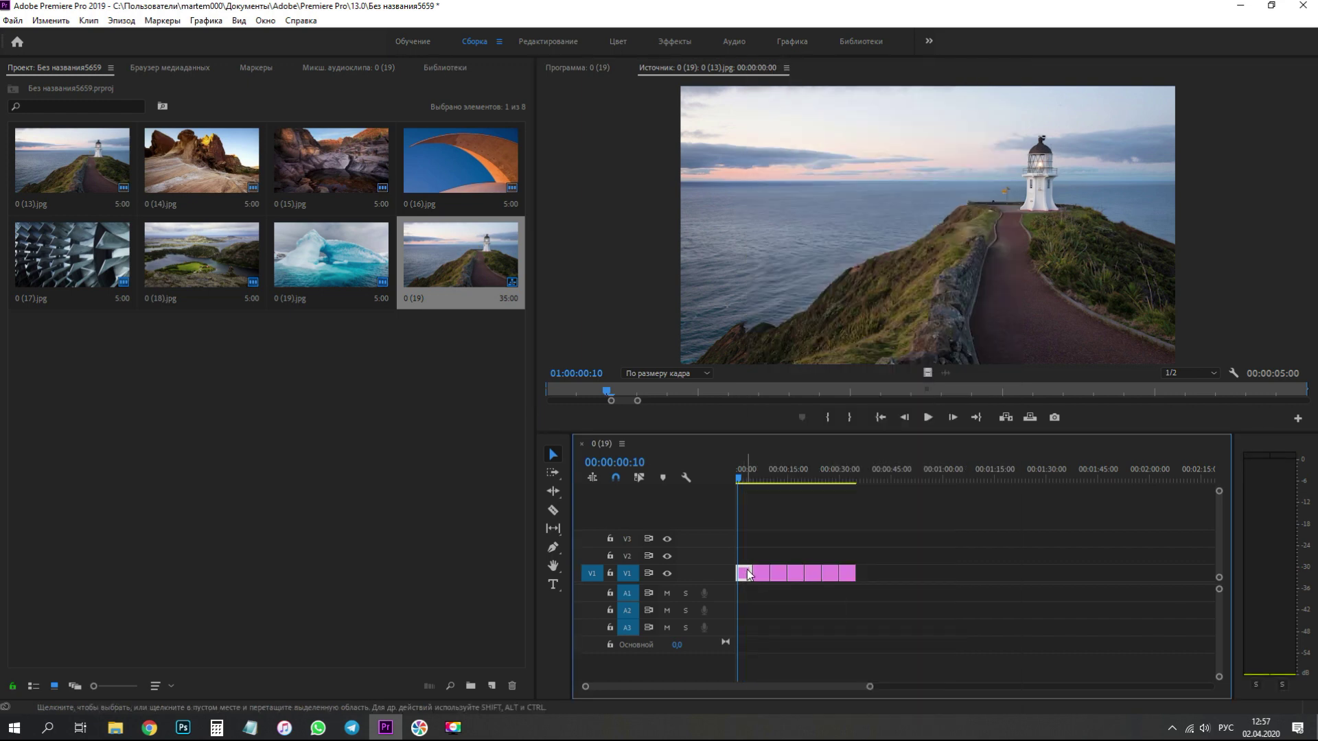
Zoom into the timeline with = and adjust the view of the widened clips.
{"action": "key", "text": "equal"}
{"action": "scroll", "coordinate": [773, 692], "scroll_direction": "left", "scroll_amount": 1}
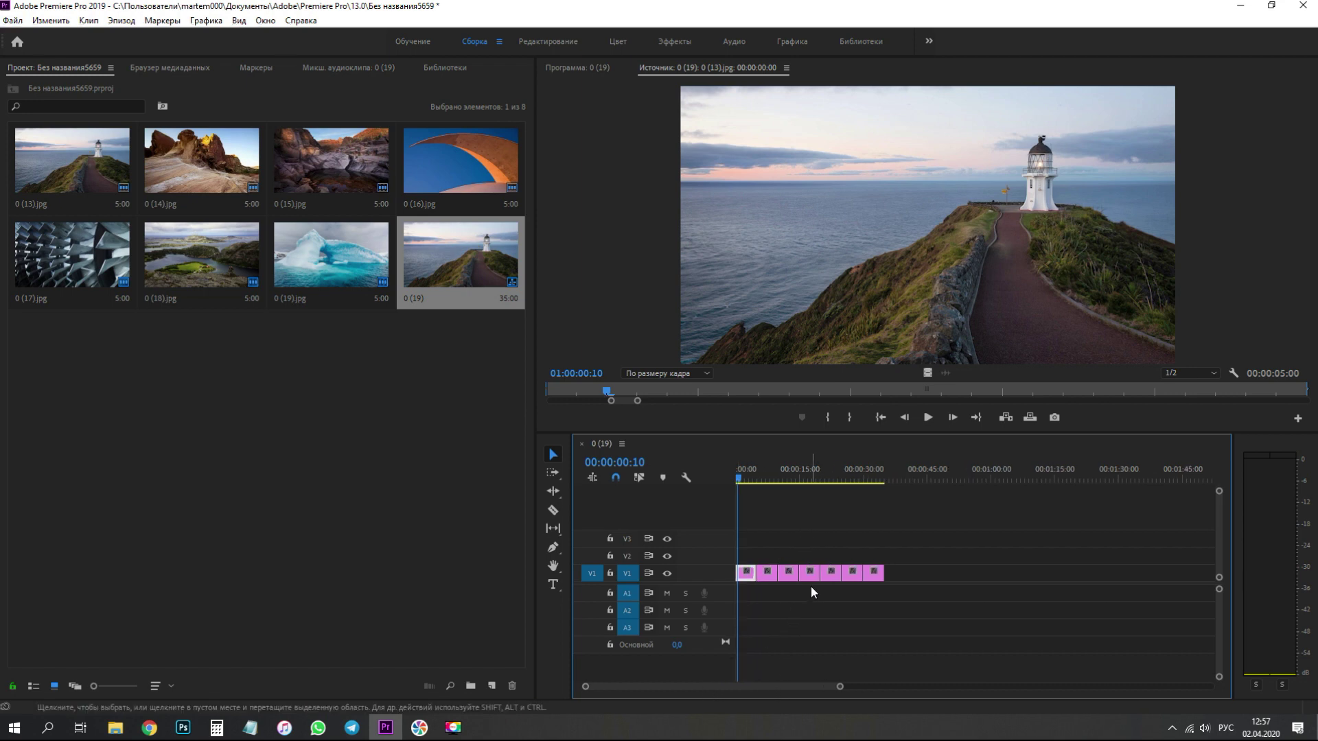
{"action": "scroll", "coordinate": [814, 584], "scroll_direction": "up", "scroll_amount": 2}
{"action": "scroll", "coordinate": [806, 591], "scroll_direction": "down", "scroll_amount": 2}
{"action": "scroll", "coordinate": [795, 616], "scroll_direction": "up", "scroll_amount": 2}
{"action": "left_click_drag", "start_coordinate": [766, 689], "coordinate": [678, 685]}
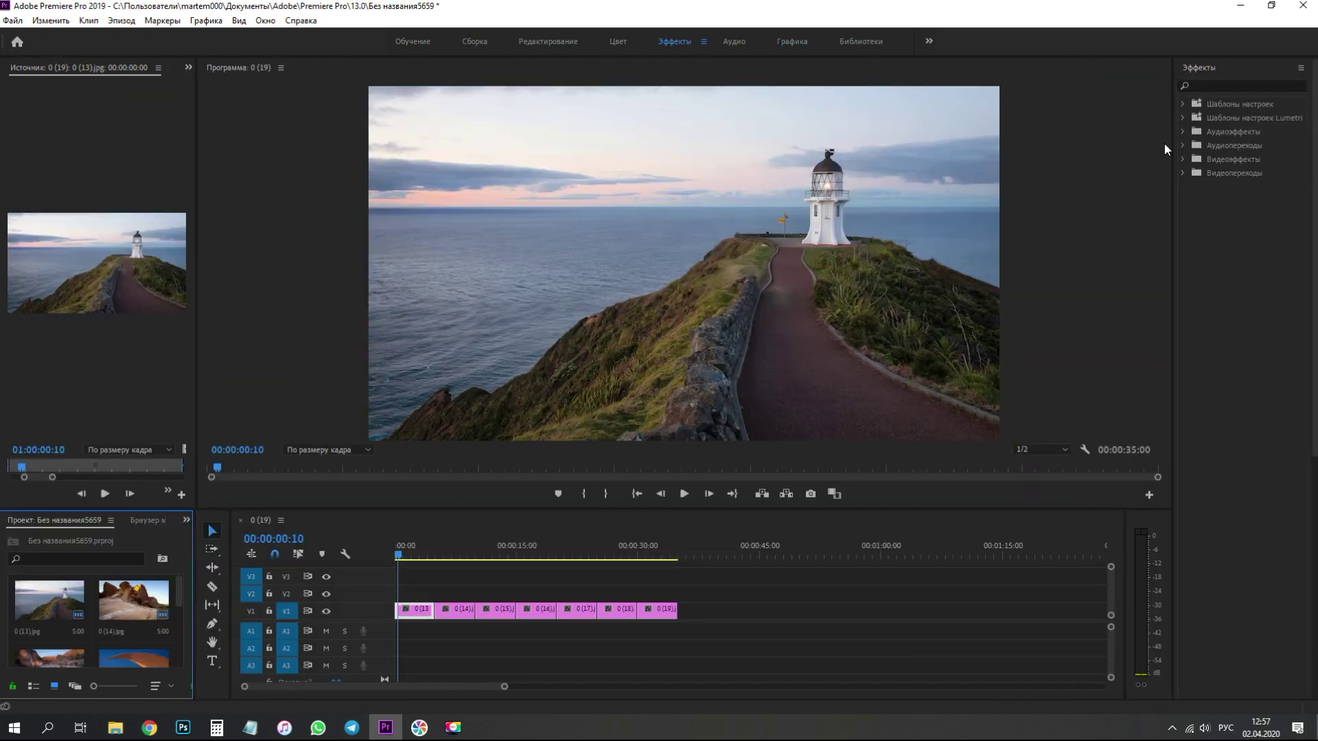
Add the Световые лучи VR transition between 0 (13) and 0 (14) and preview it.
{"action": "left_click", "coordinate": [1182, 173]}
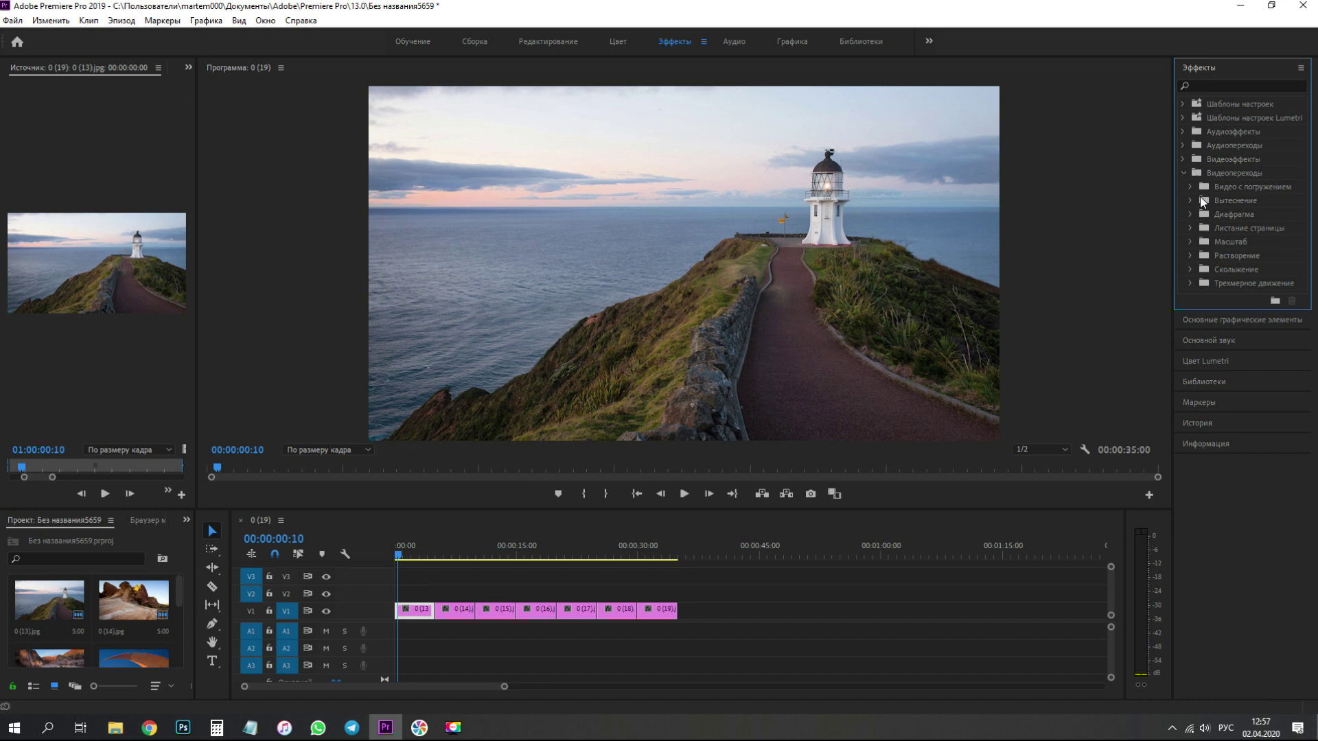
{"action": "left_click", "coordinate": [1191, 186]}
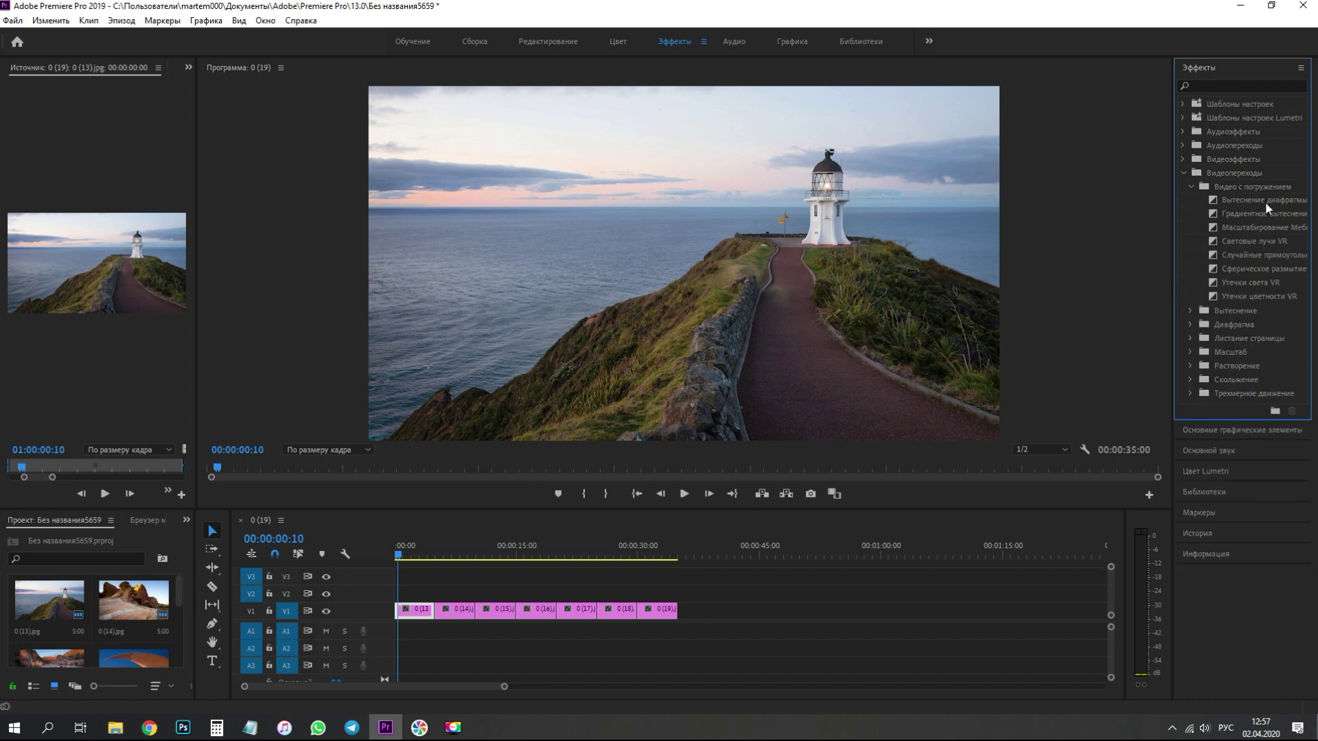
{"action": "left_click_drag", "start_coordinate": [1266, 236], "coordinate": [438, 617]}
{"action": "left_click_drag", "start_coordinate": [395, 557], "coordinate": [426, 562]}
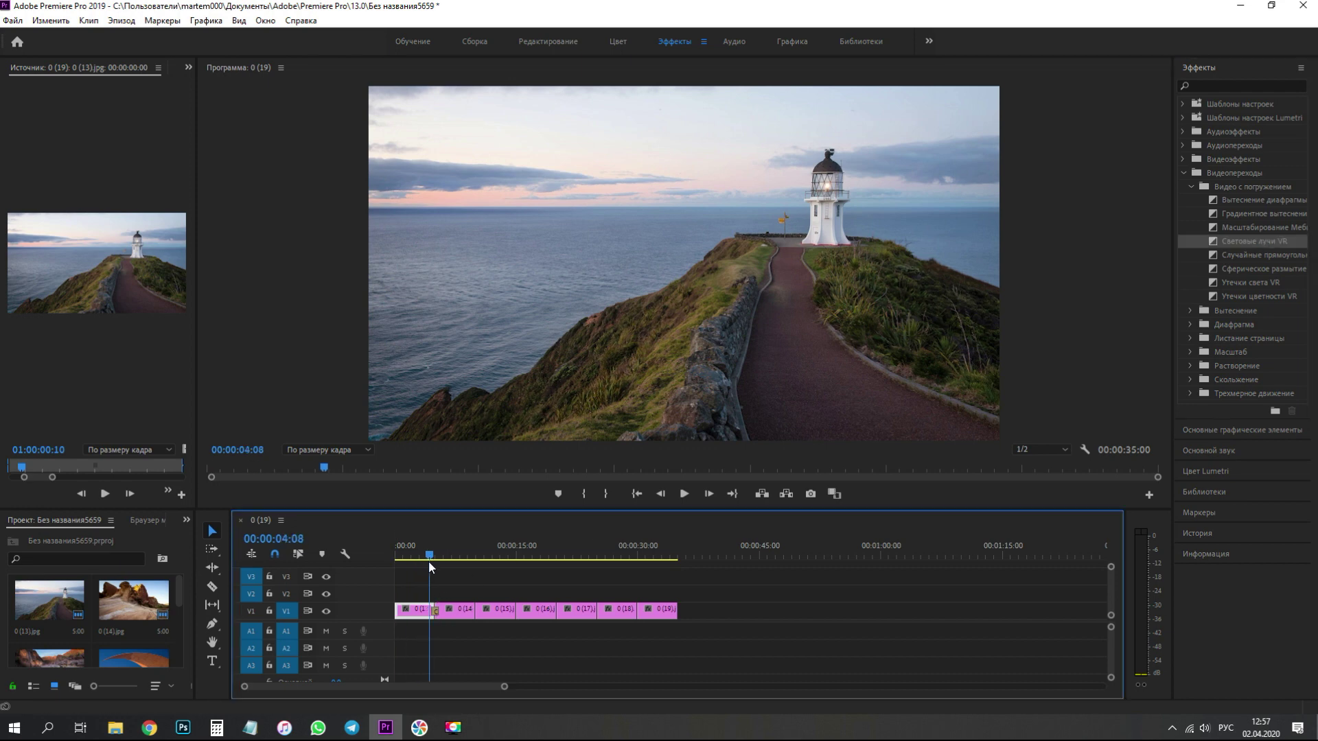
{"action": "key", "text": "space"}
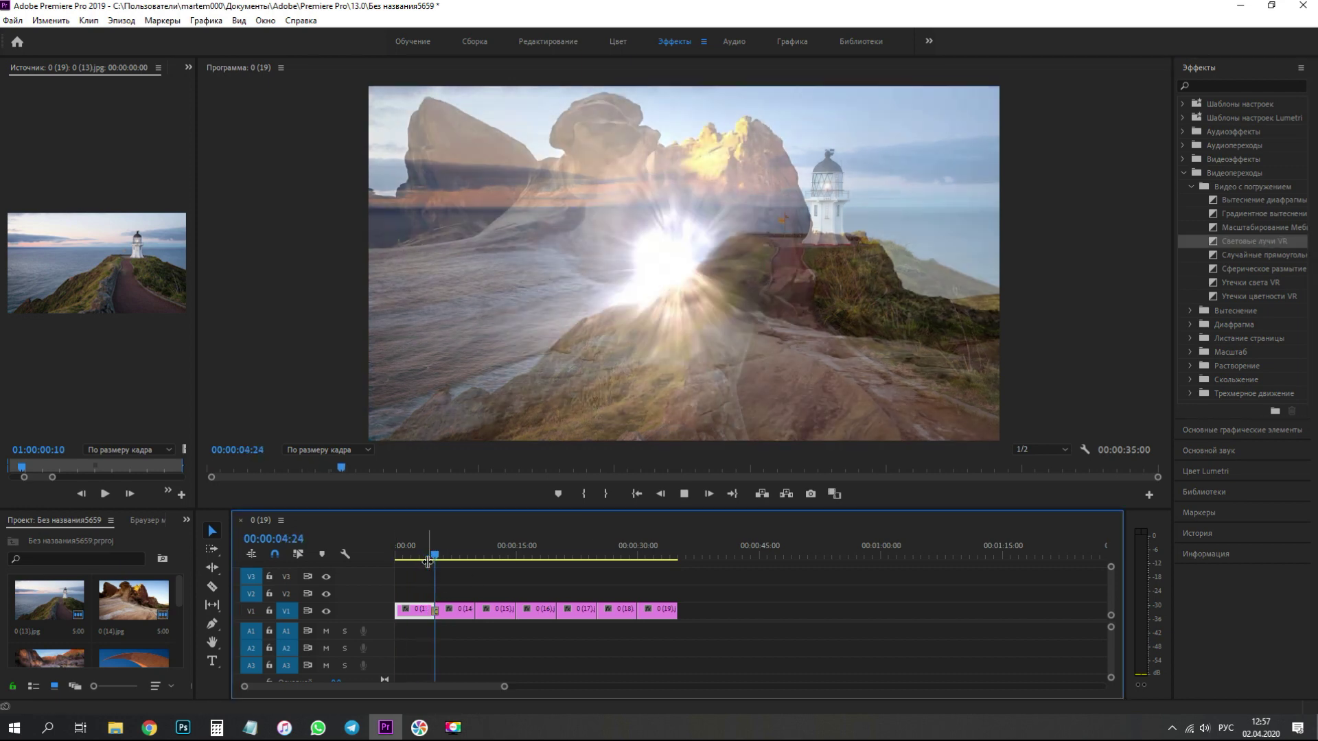
{"action": "key", "text": "space"}
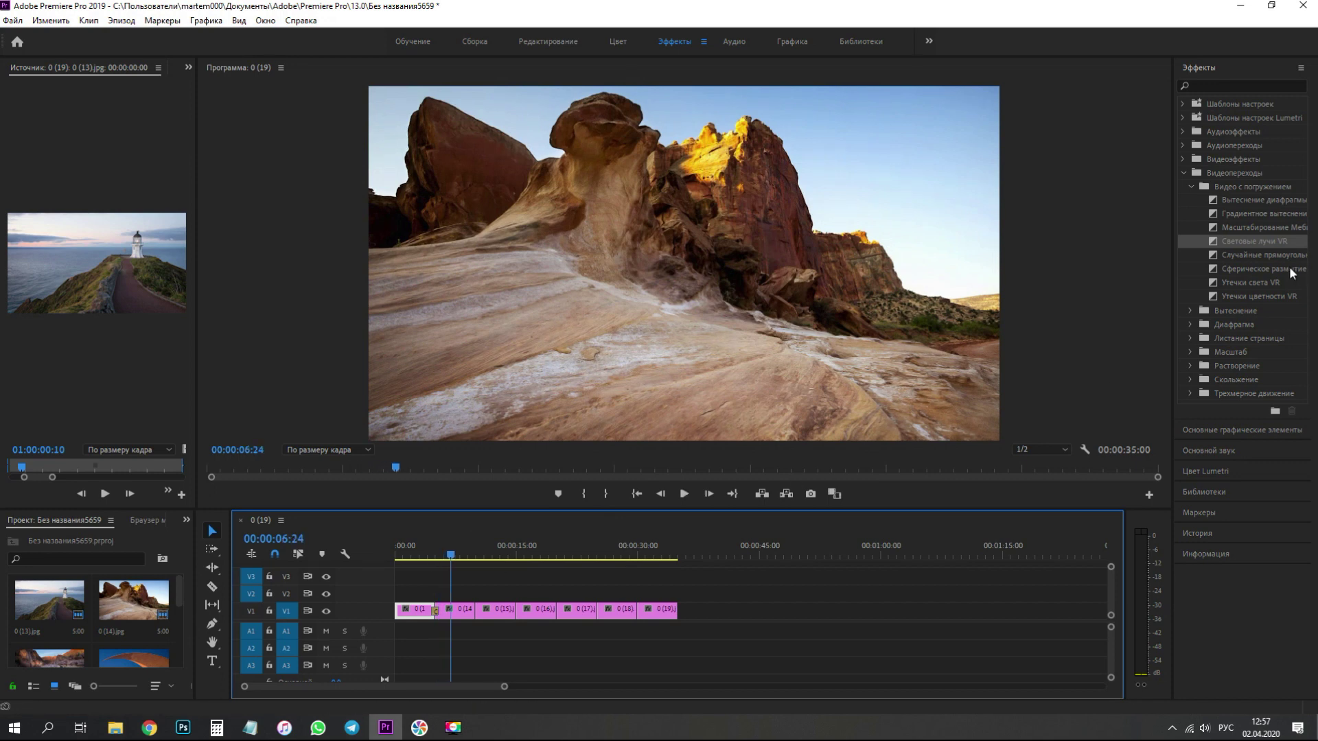
Add Вытеснение диафрагмы at the 0 (14)/0 (15) cut and Утечки цветности VR at 0 (15)/0 (16), previewing each.
{"action": "left_click_drag", "start_coordinate": [1263, 200], "coordinate": [475, 611]}
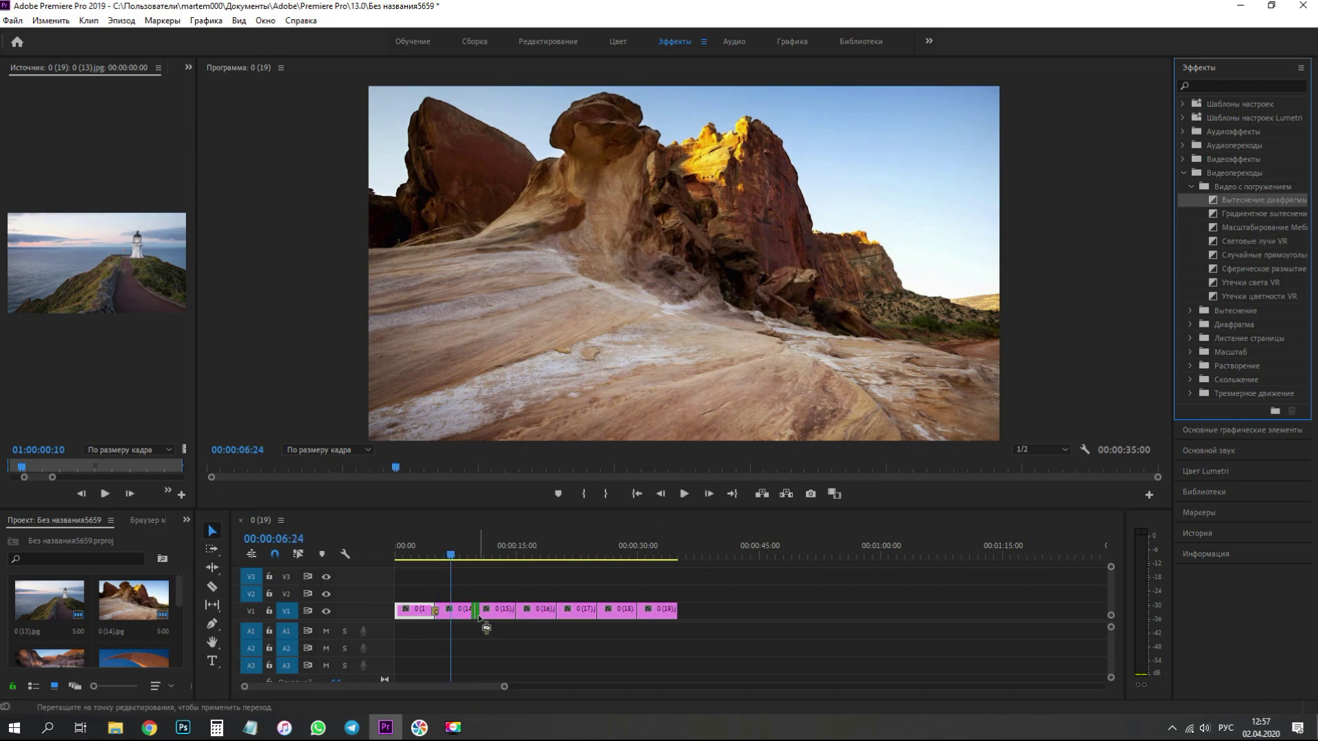
{"action": "left_click", "coordinate": [474, 557]}
{"action": "key", "text": "space"}
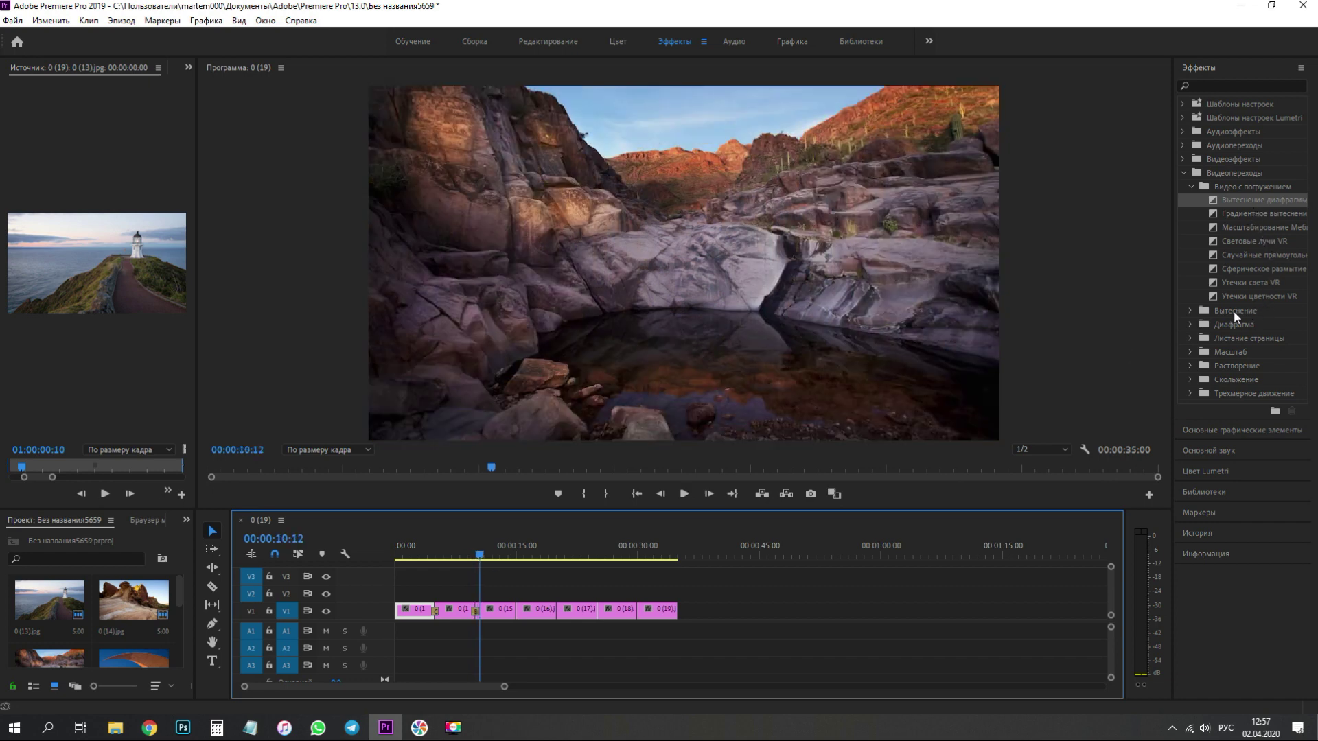
{"action": "left_click", "coordinate": [1190, 311]}
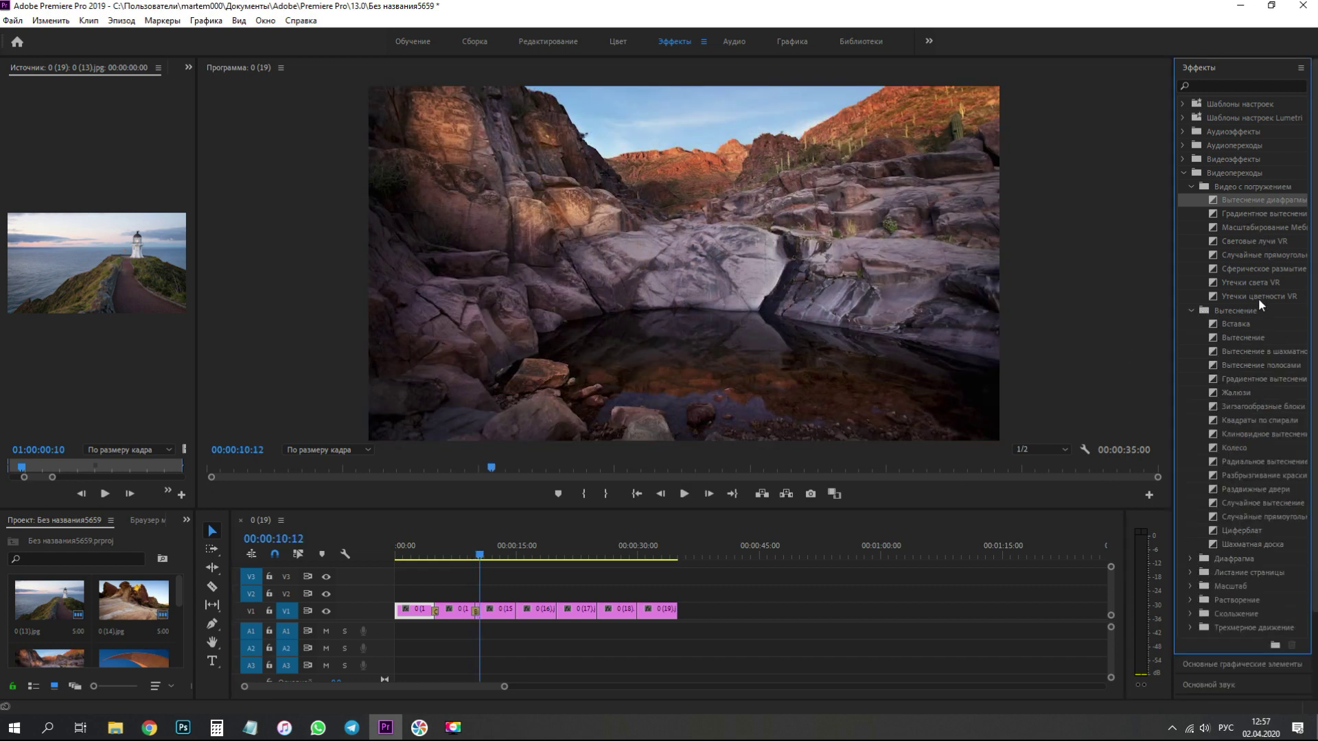
{"action": "left_click_drag", "start_coordinate": [1255, 295], "coordinate": [517, 565]}
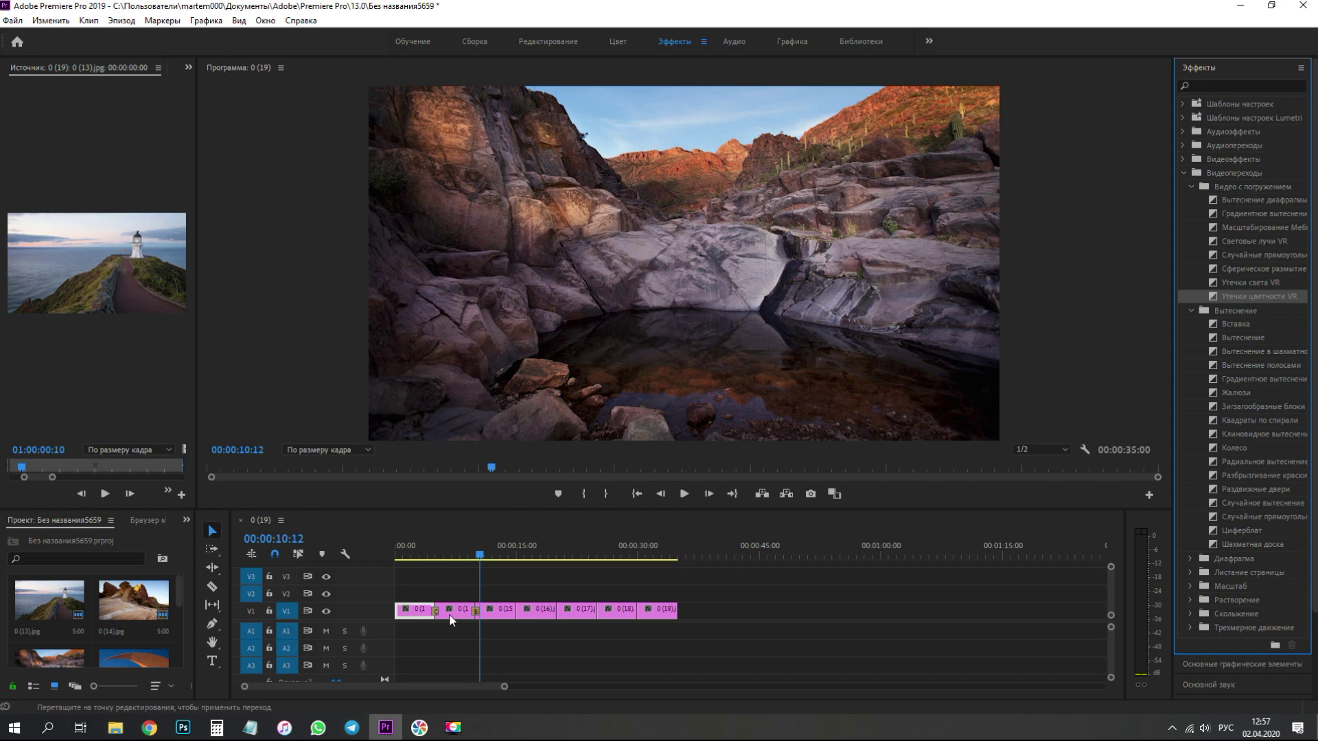
{"action": "left_click", "coordinate": [512, 557]}
{"action": "key", "text": "space"}
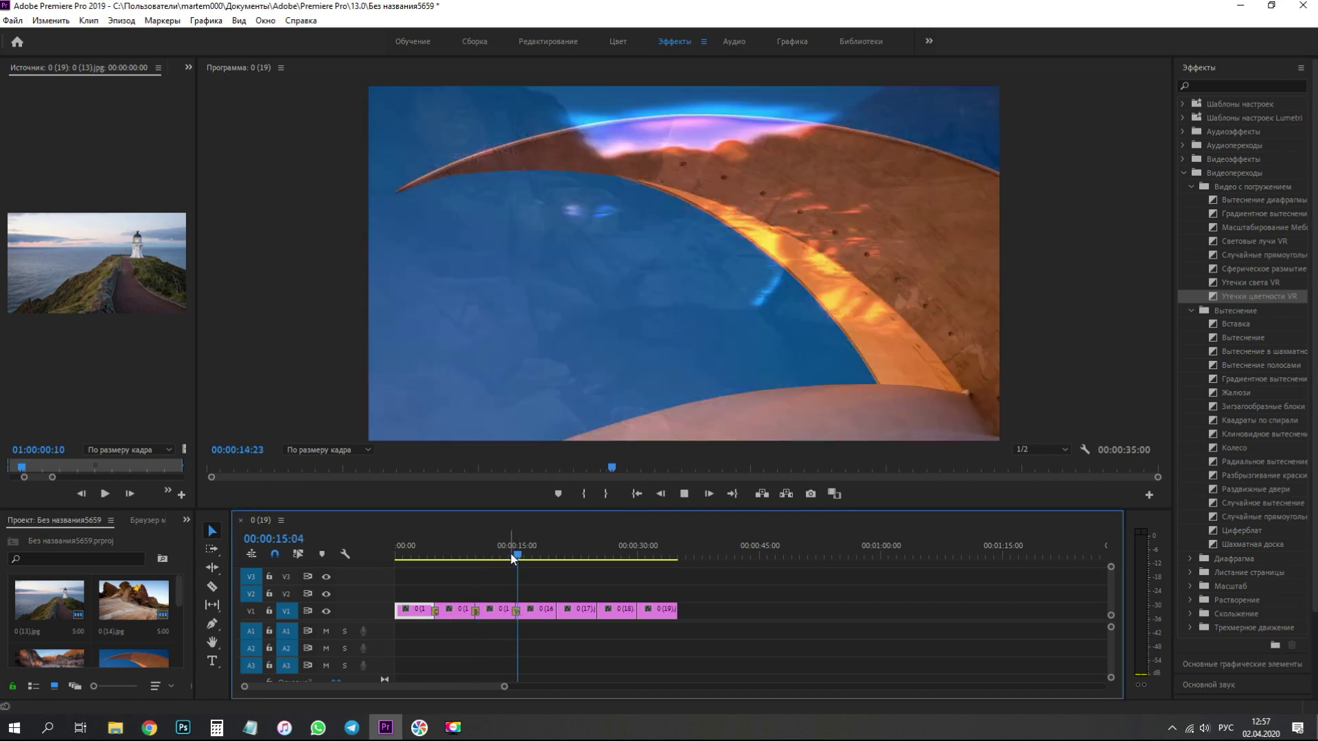
{"action": "key", "text": "space"}
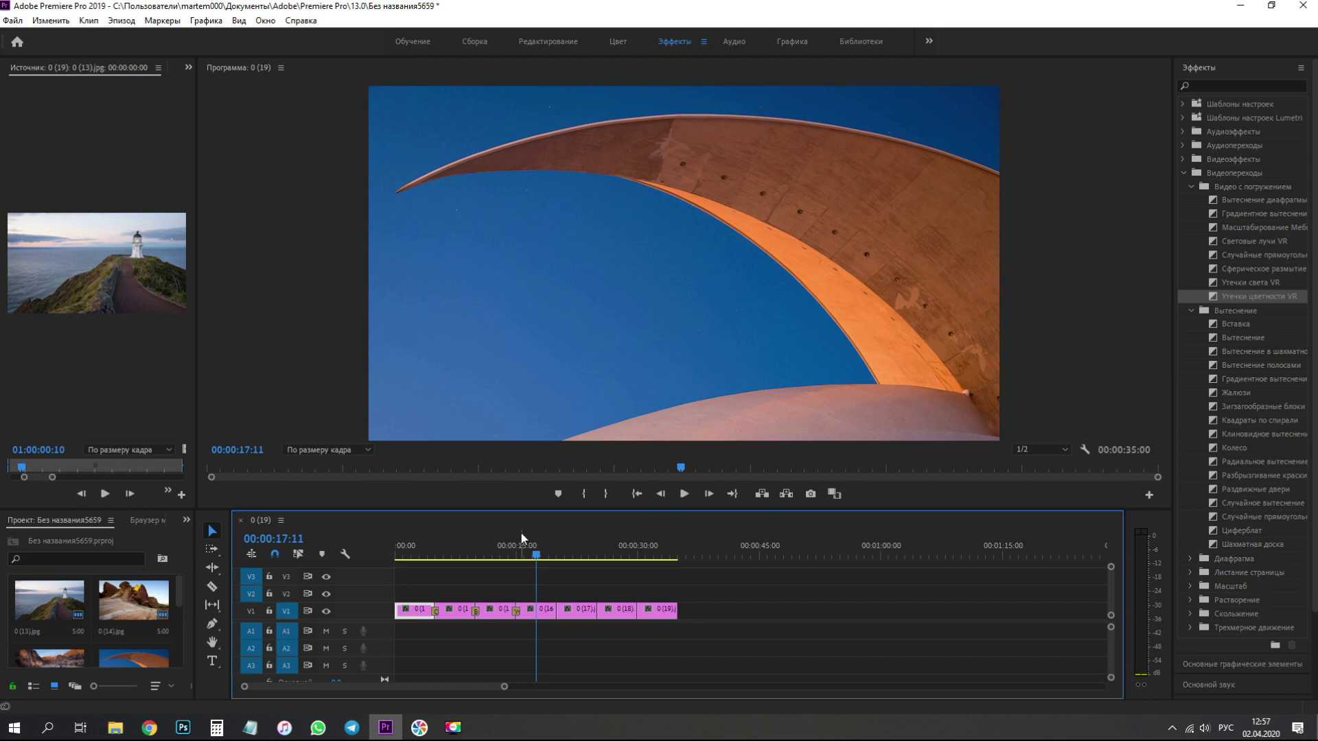
{"action": "scroll", "coordinate": [1241, 338], "scroll_direction": "down", "scroll_amount": 3}
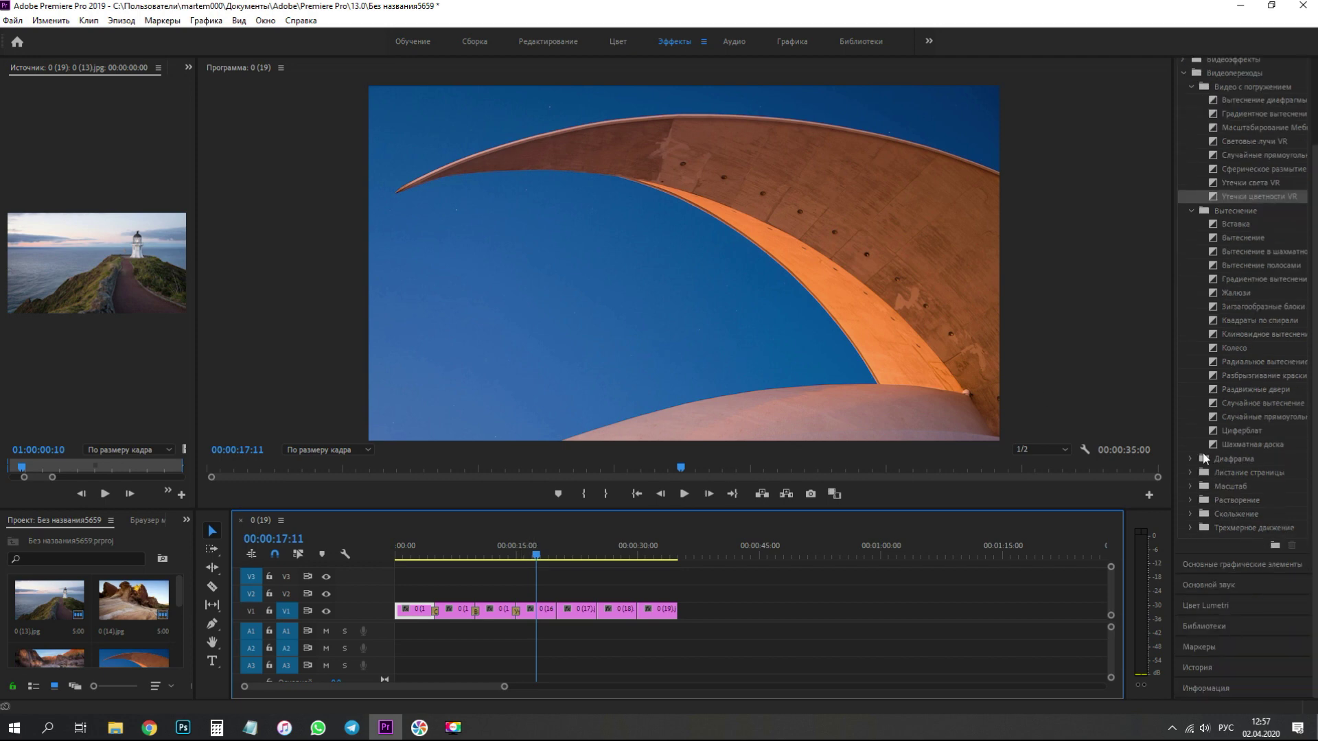
{"action": "scroll", "coordinate": [1203, 451], "scroll_direction": "up", "scroll_amount": 3}
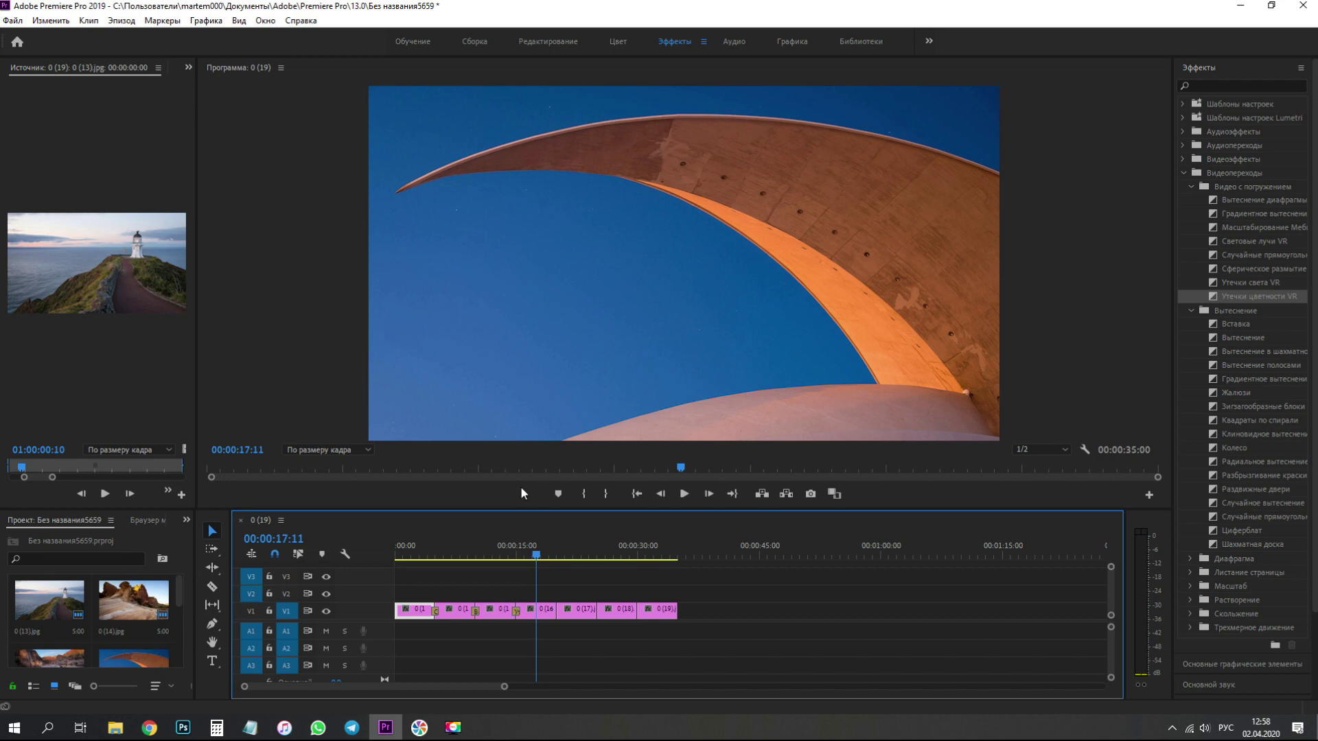
Open the 22125468 transition pack's Presets folder in File Explorer.
{"action": "left_click", "coordinate": [116, 727]}
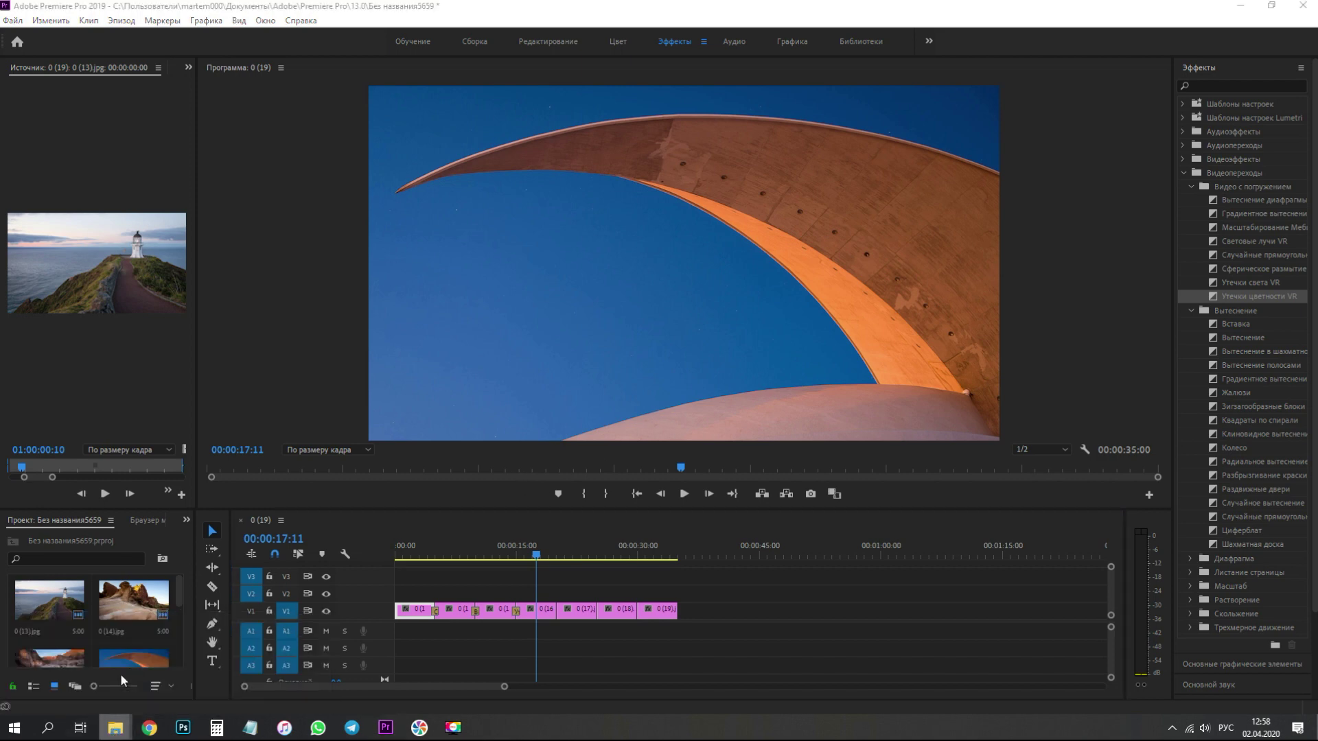
{"action": "left_click", "coordinate": [122, 680]}
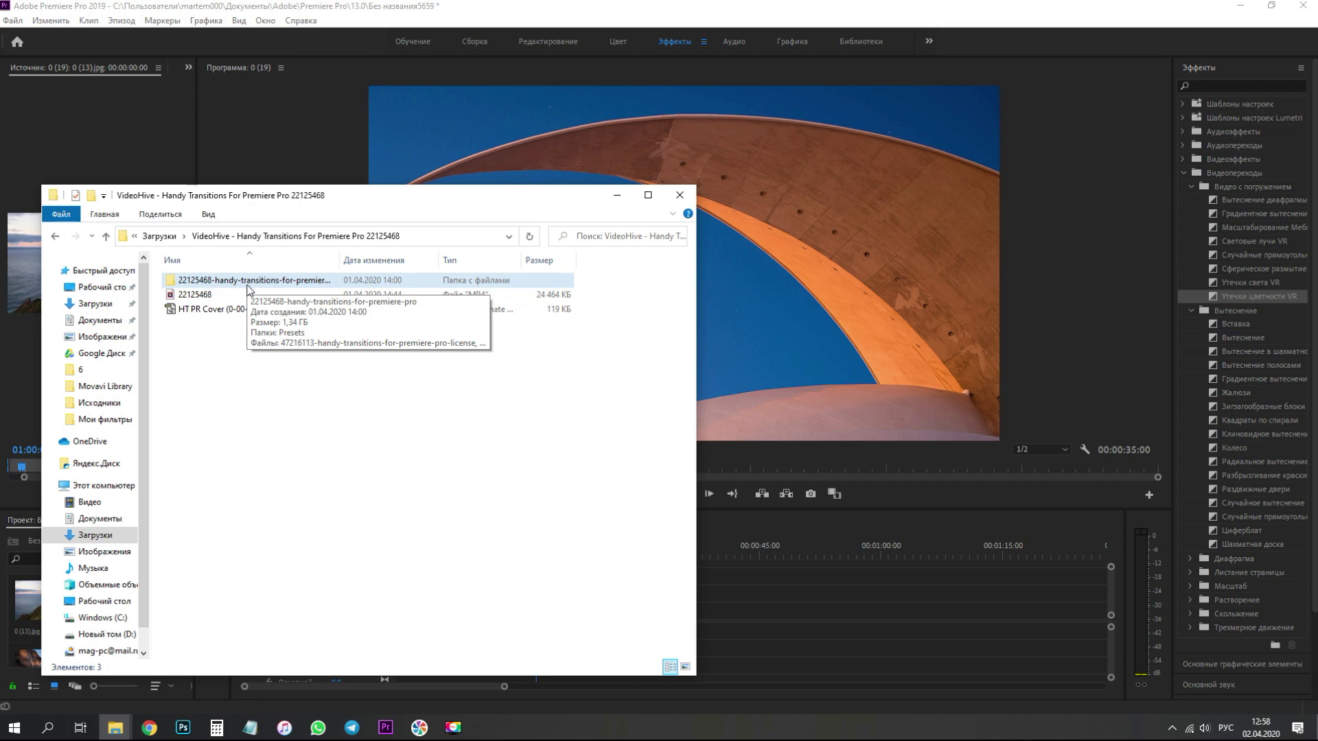
{"action": "double_click", "coordinate": [241, 286]}
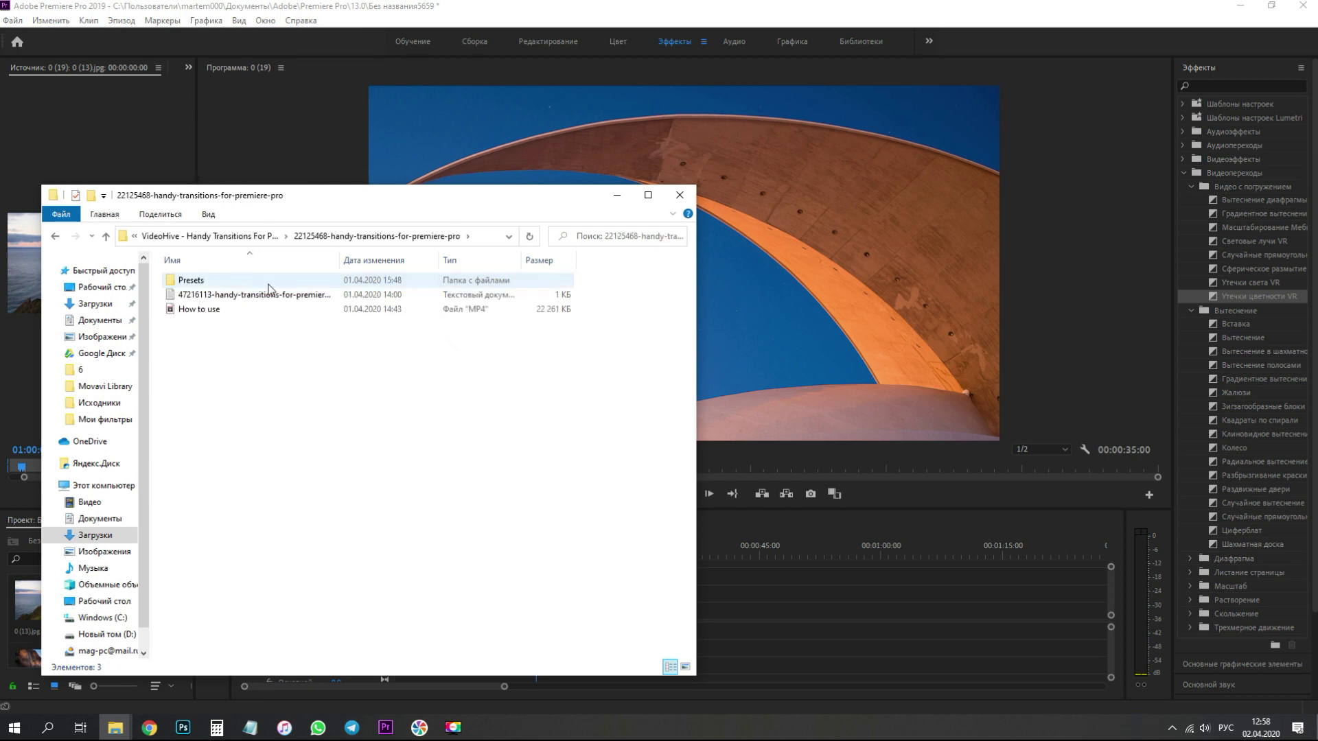
{"action": "left_click_drag", "start_coordinate": [308, 195], "coordinate": [724, 195]}
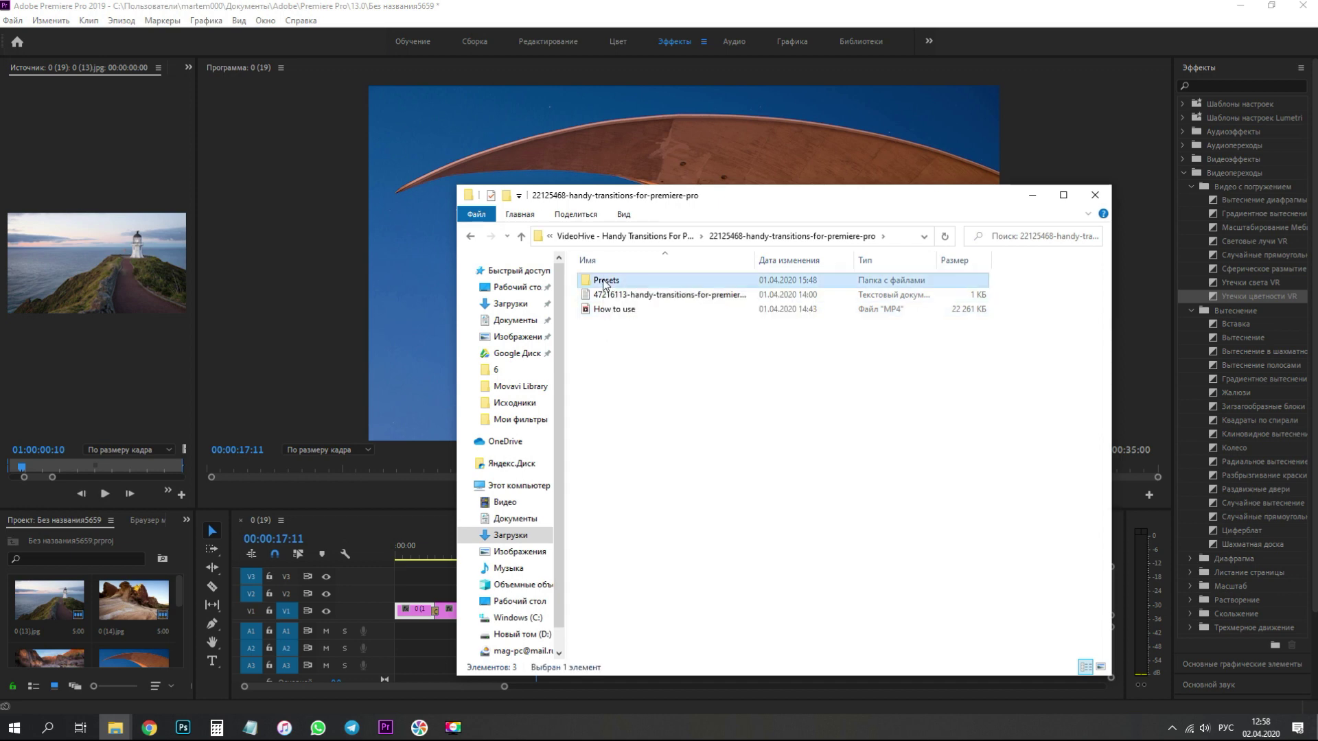
{"action": "double_click", "coordinate": [607, 282]}
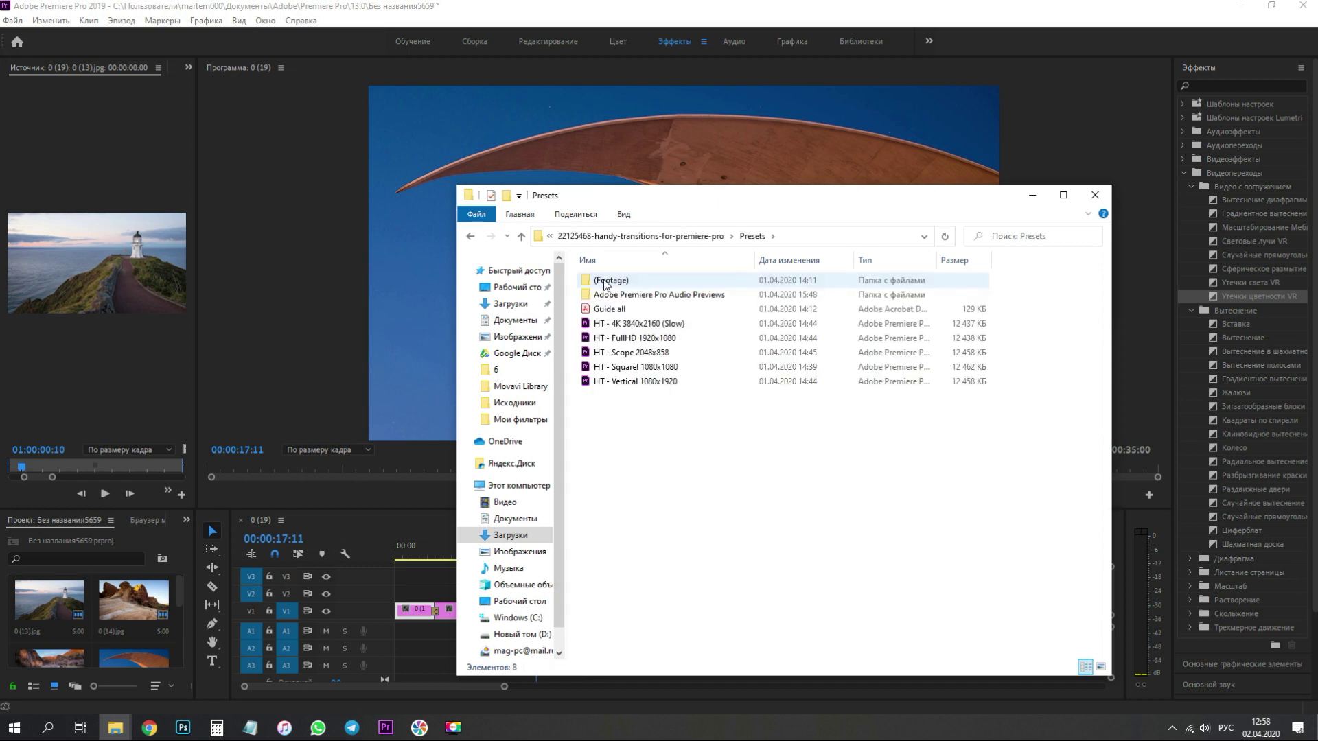
Select HT - FullHD 1920x1080 and switch Premiere to the Сборка workspace.
{"action": "left_click", "coordinate": [670, 339]}
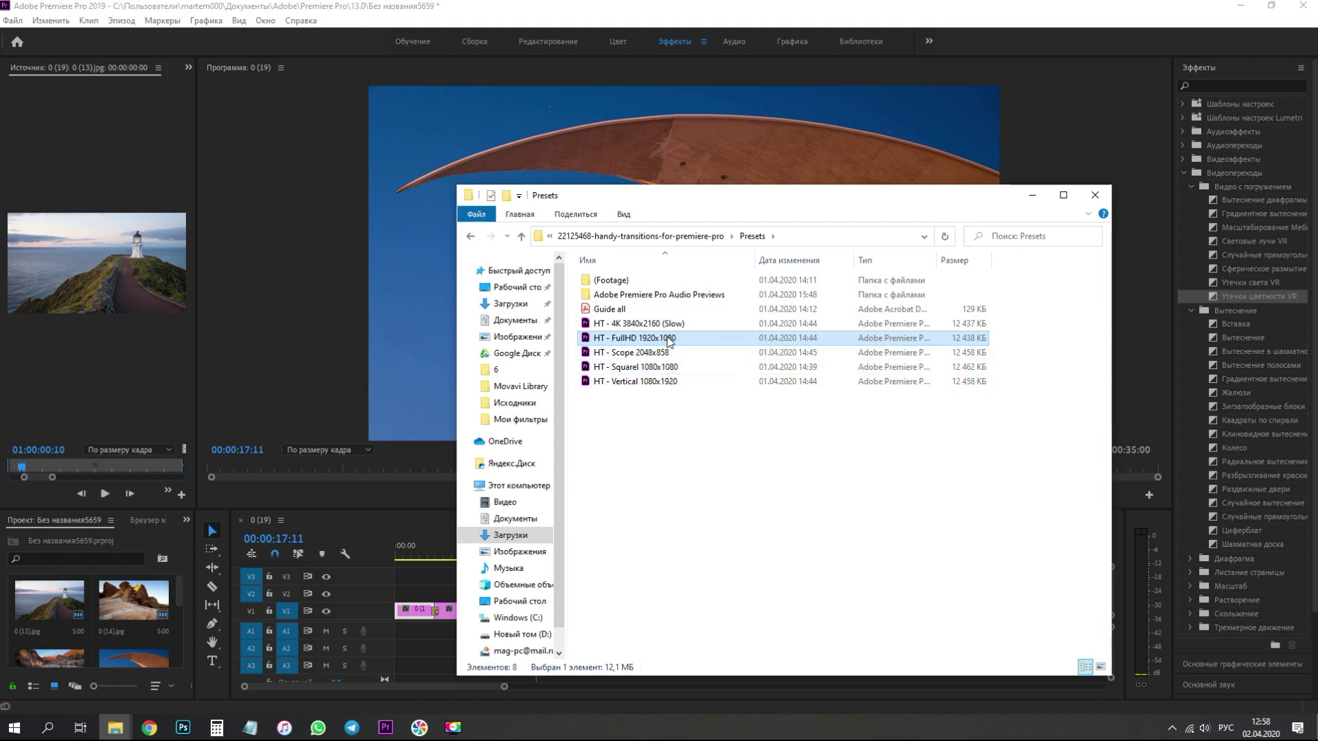
{"action": "left_click", "coordinate": [408, 44]}
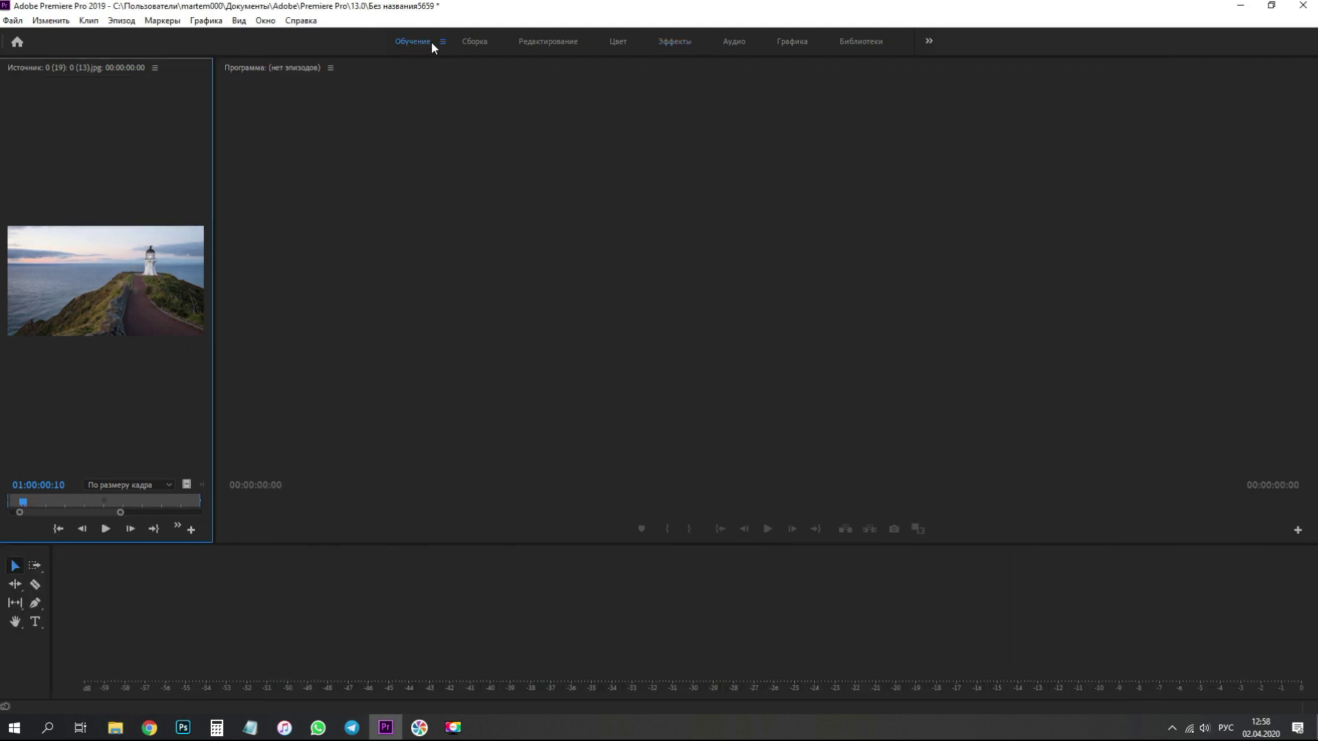
{"action": "left_click", "coordinate": [480, 43]}
Drag HT - FullHD 1920x1080.prproj from the Presets folder into the Project panel.
{"action": "key", "text": "alt+Tab"}
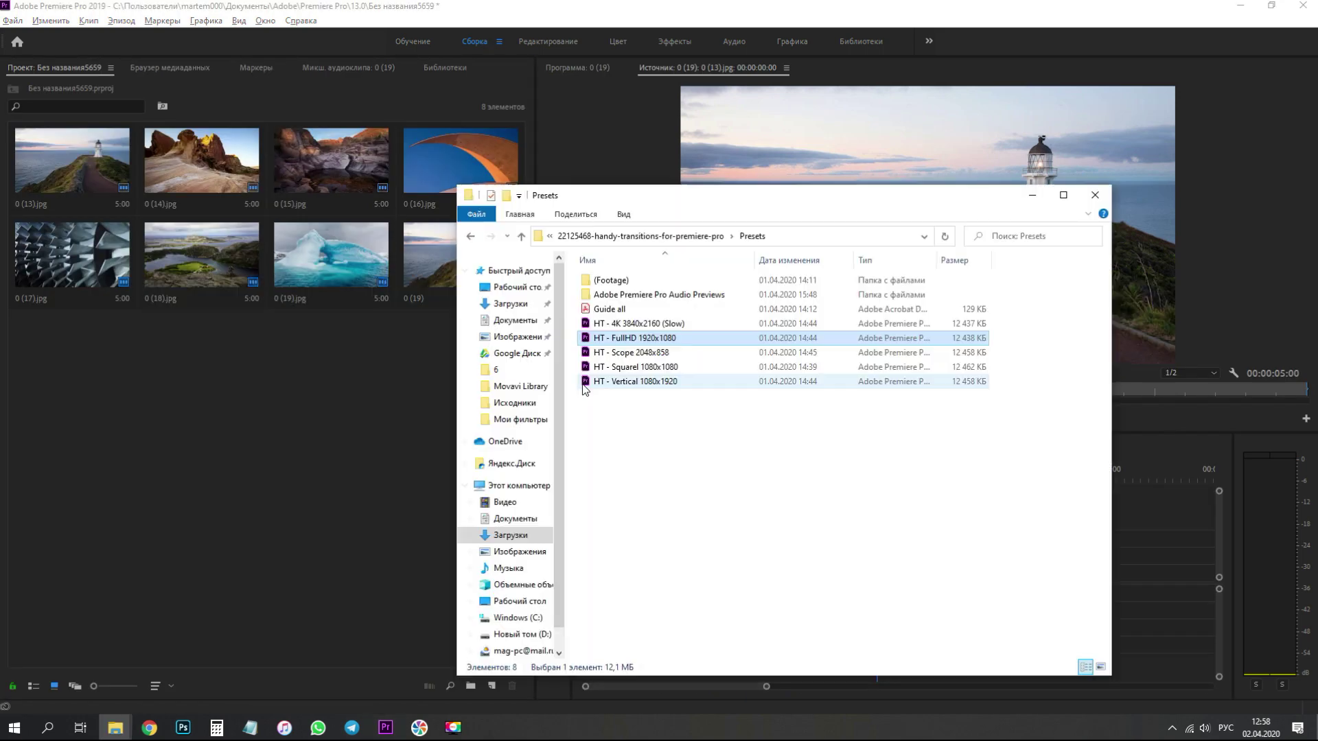
{"action": "left_click_drag", "start_coordinate": [621, 338], "coordinate": [244, 405]}
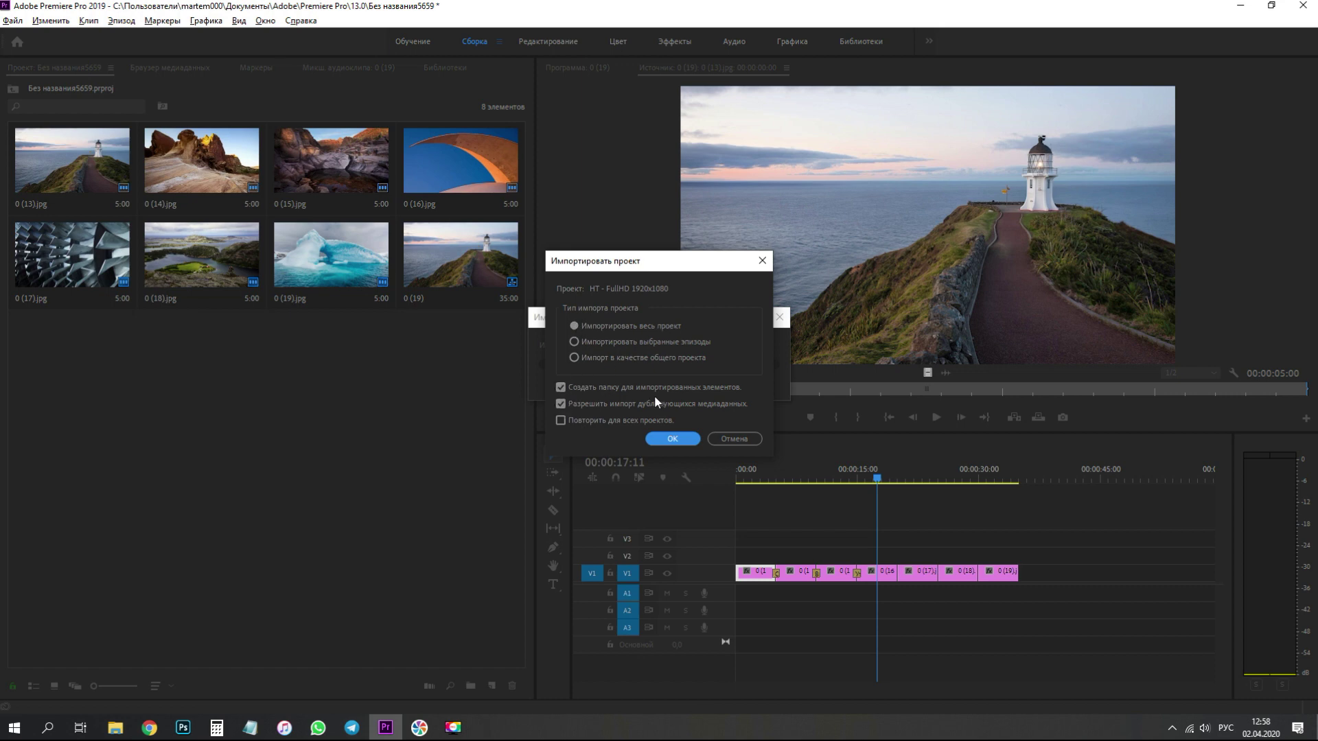
Confirm importing the entire HT - FullHD 1920x1080 project.
{"action": "left_click", "coordinate": [672, 439]}
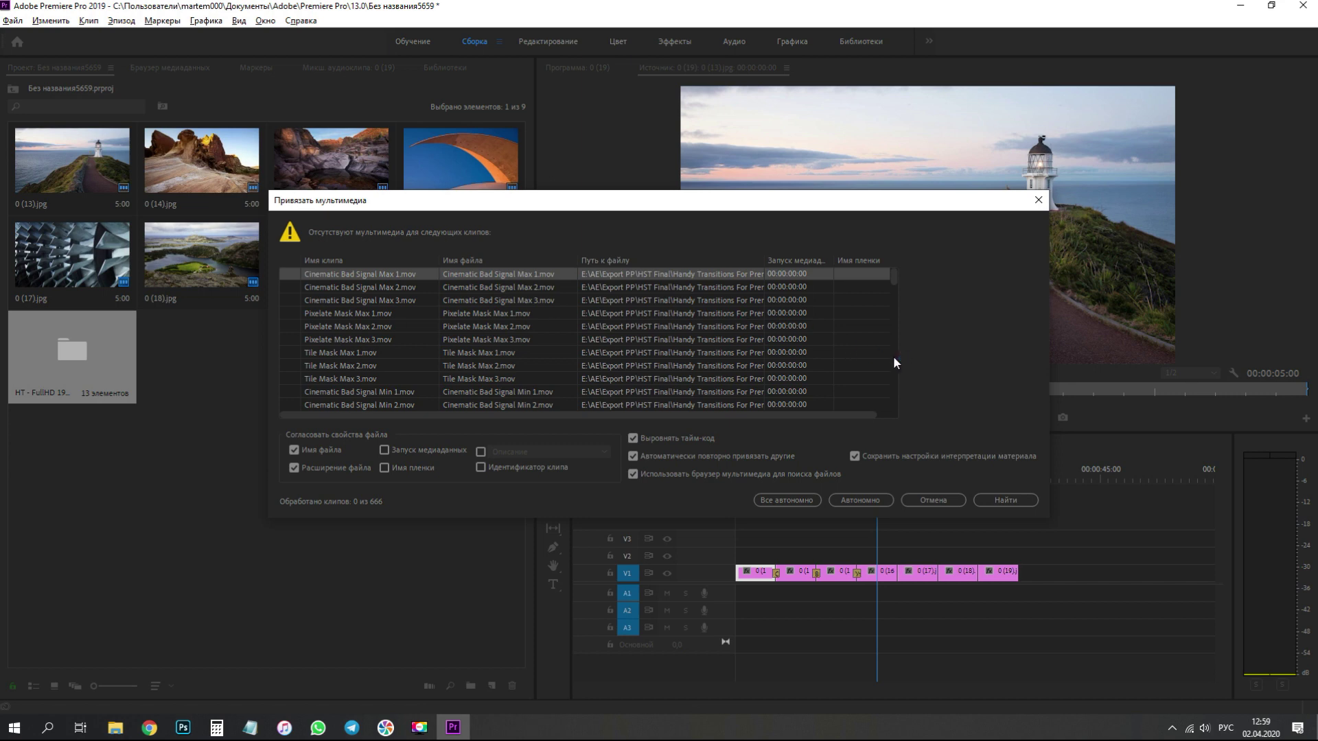
Bring up the VideoHive pack window, open 22125468, and move it to the right.
{"action": "mouse_move", "coordinate": [116, 727]}
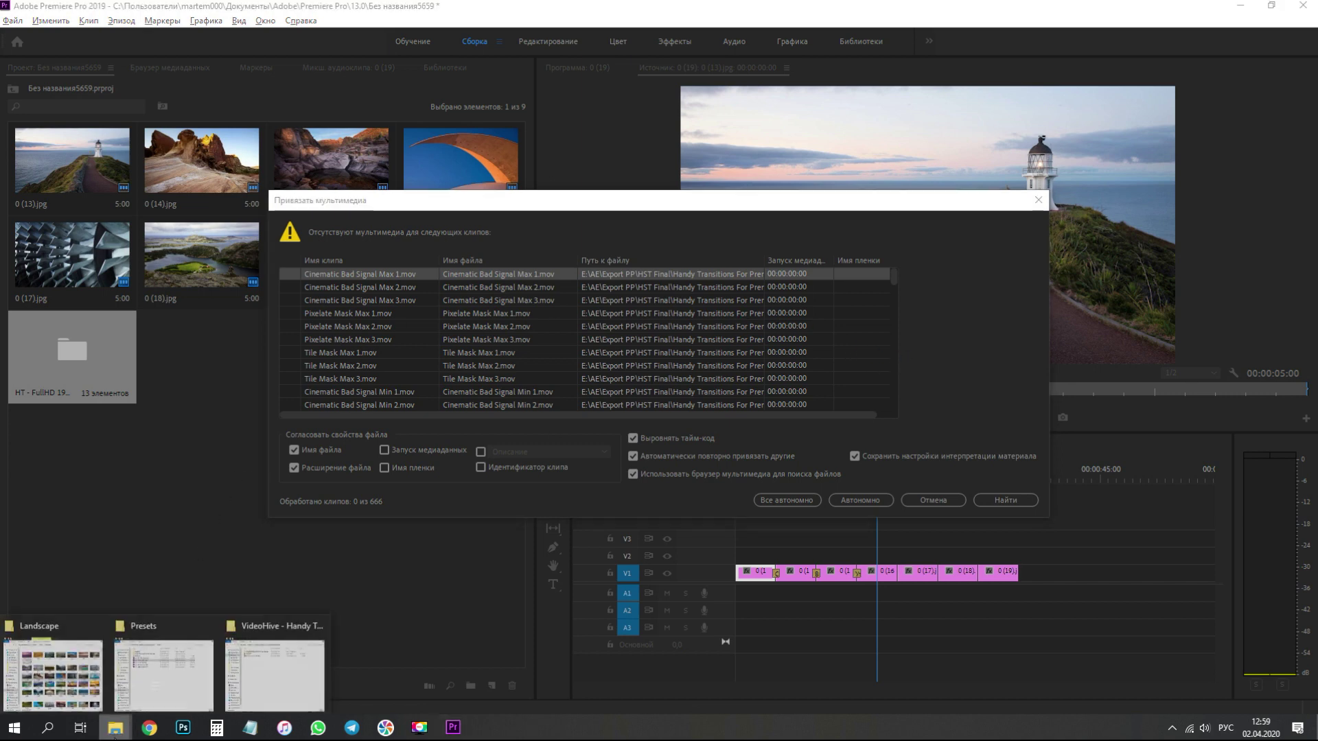
{"action": "left_click", "coordinate": [167, 664]}
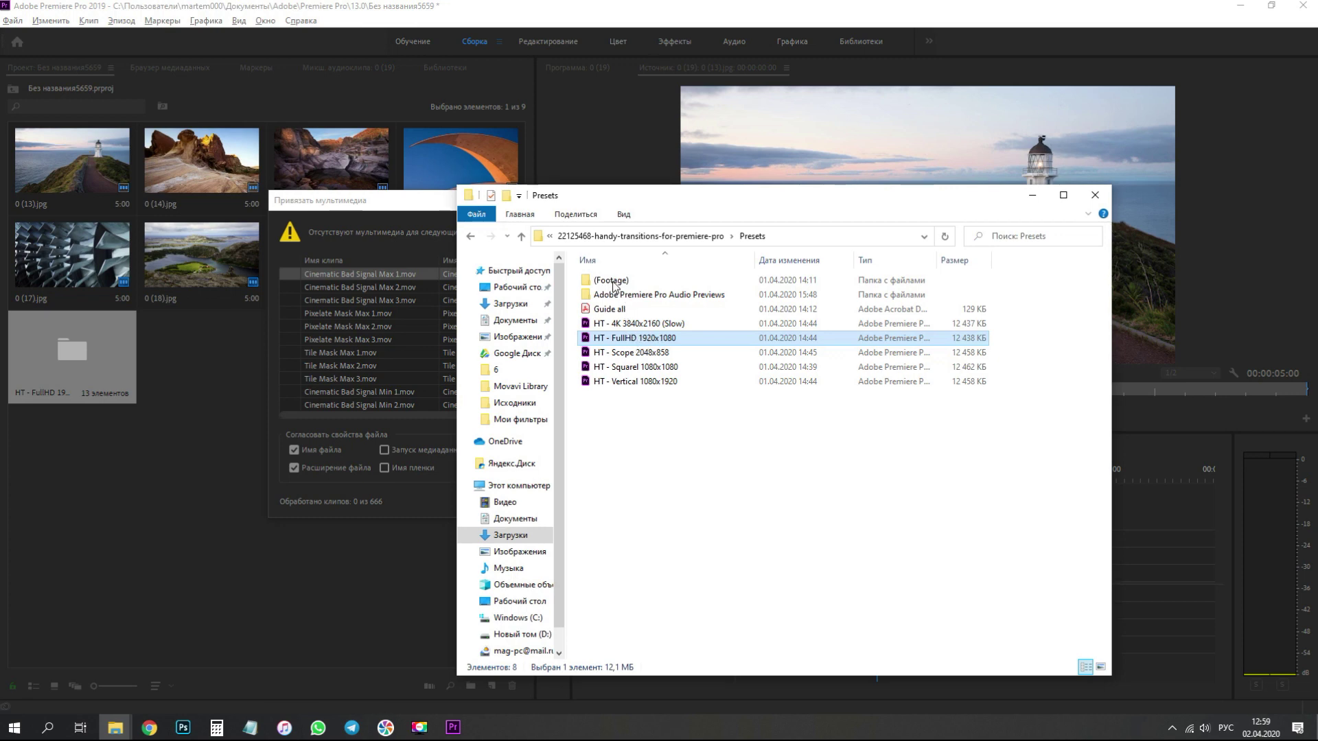
{"action": "left_click", "coordinate": [308, 544]}
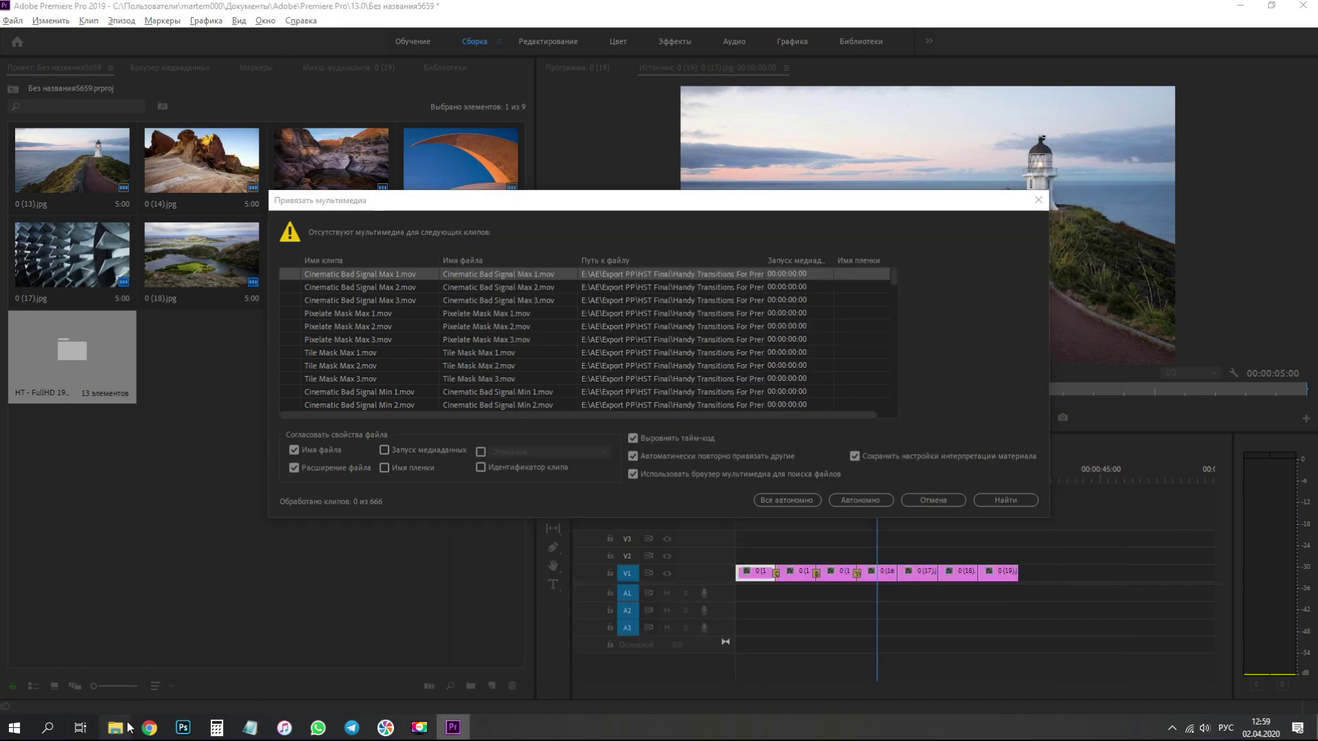
{"action": "mouse_move", "coordinate": [116, 728]}
{"action": "left_click", "coordinate": [279, 656]}
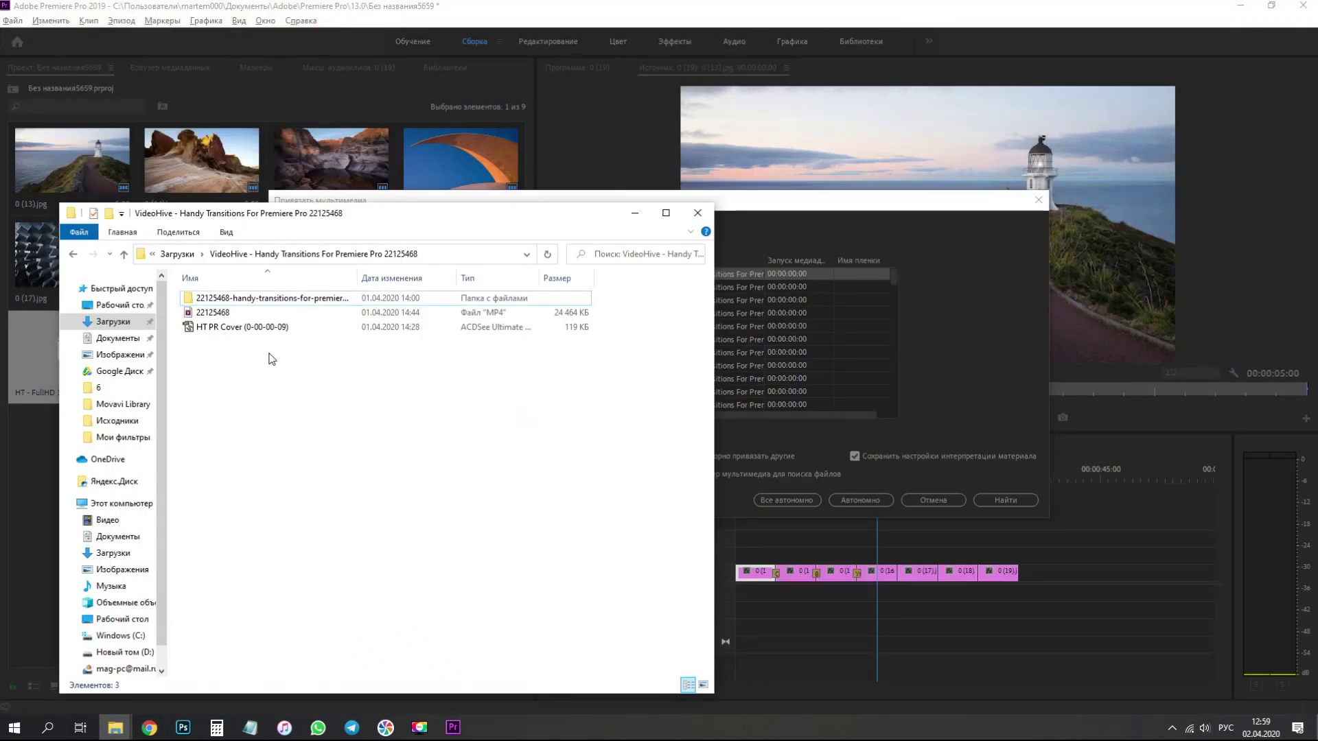
{"action": "double_click", "coordinate": [227, 298]}
{"action": "left_click_drag", "start_coordinate": [299, 208], "coordinate": [747, 202]}
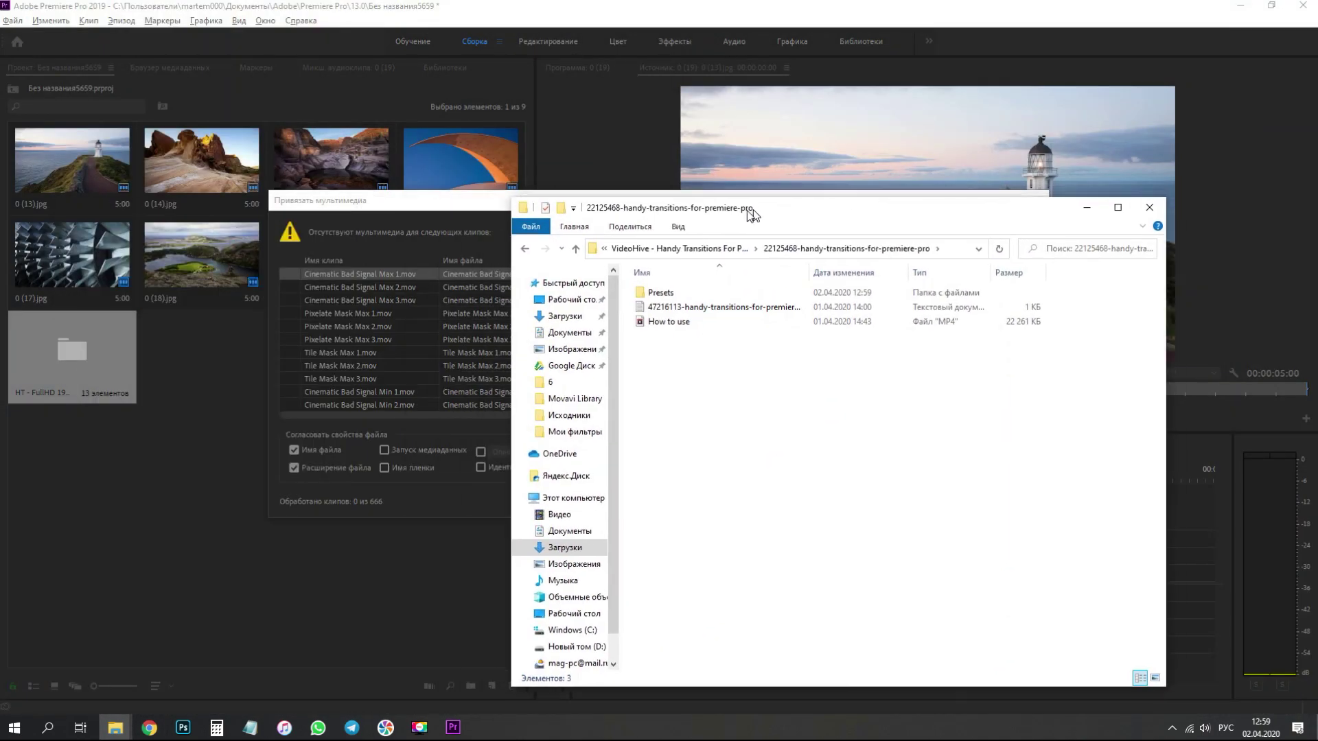
Open Presets > (Footage) > Footages, copy its folder path, and minimize the window.
{"action": "double_click", "coordinate": [668, 296]}
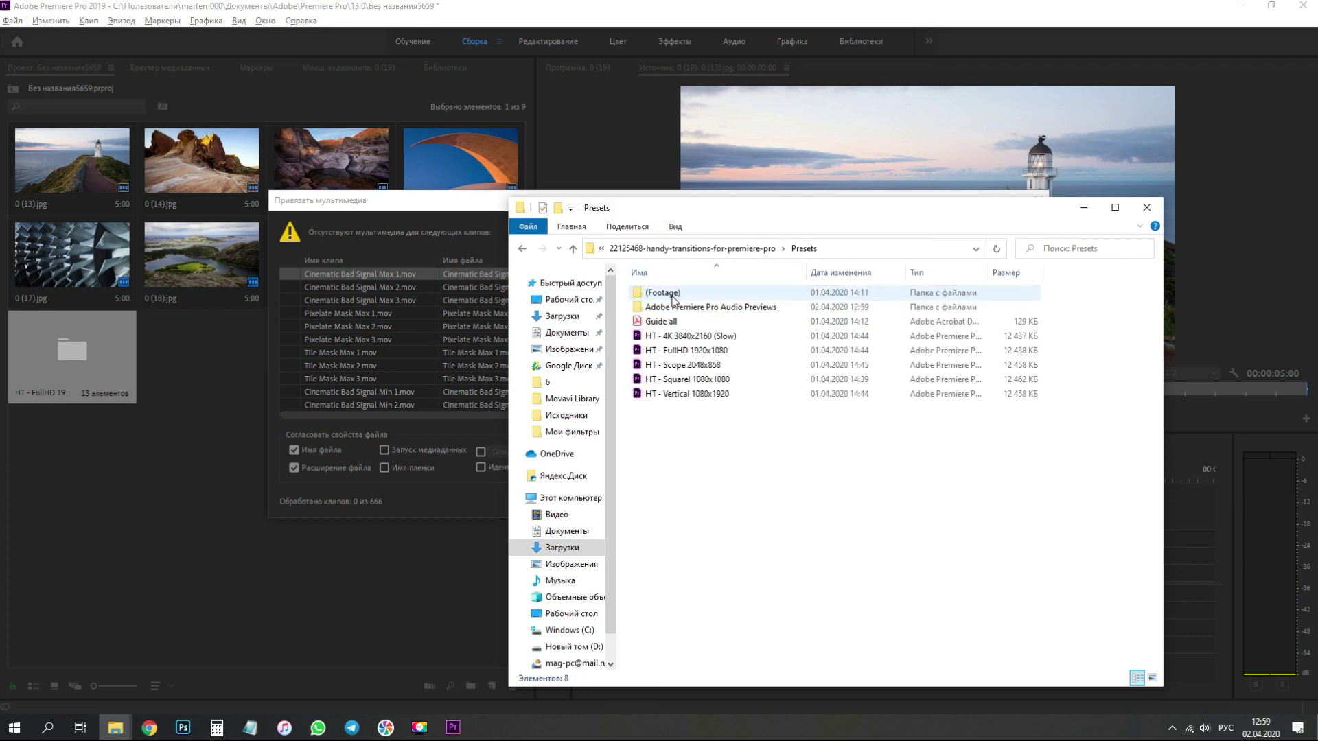
{"action": "double_click", "coordinate": [684, 297]}
{"action": "double_click", "coordinate": [724, 297]}
{"action": "left_click", "coordinate": [942, 249]}
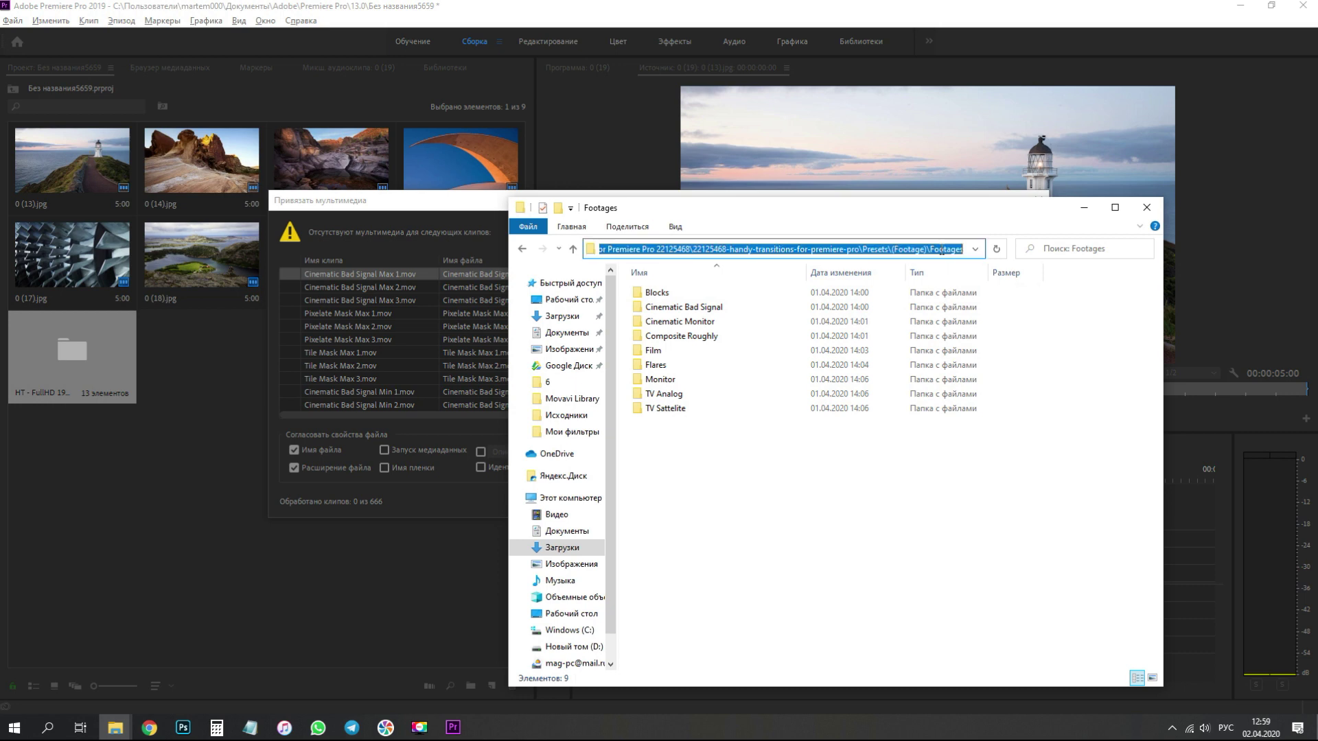
{"action": "right_click", "coordinate": [940, 249]}
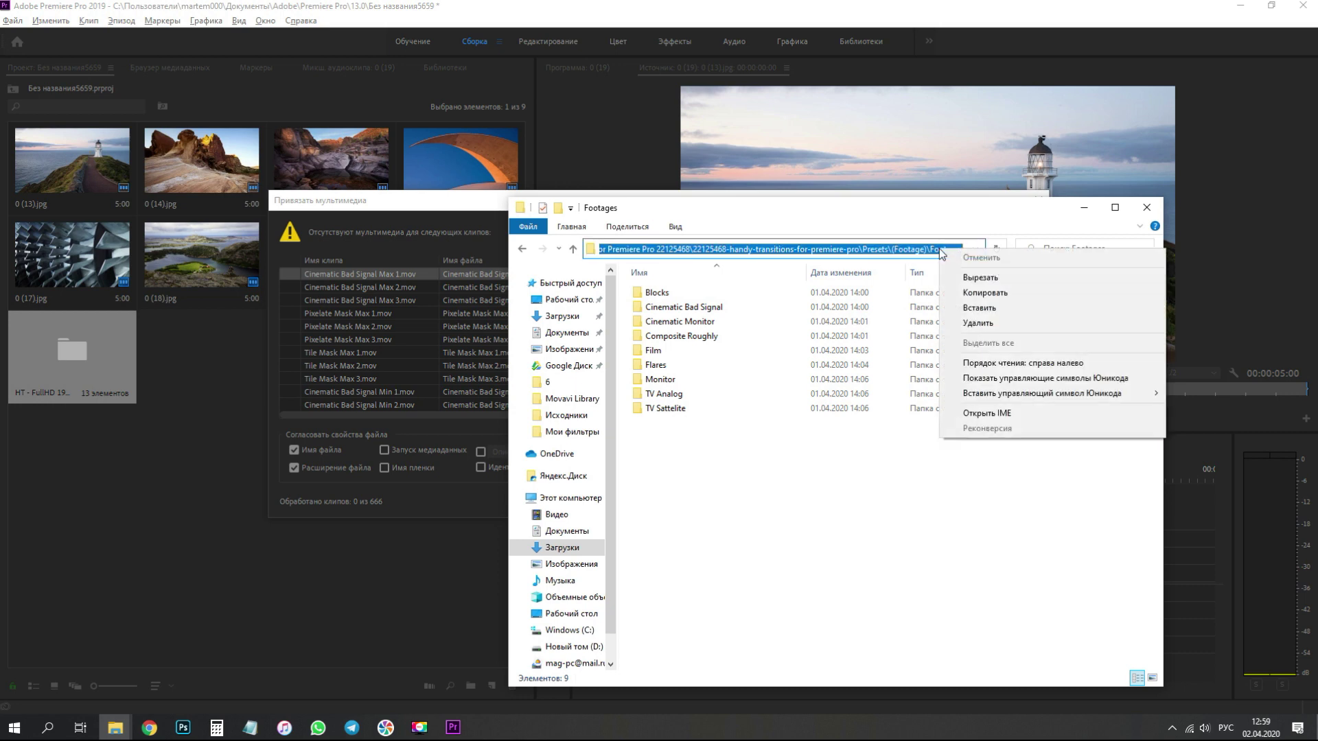
{"action": "left_click", "coordinate": [978, 290]}
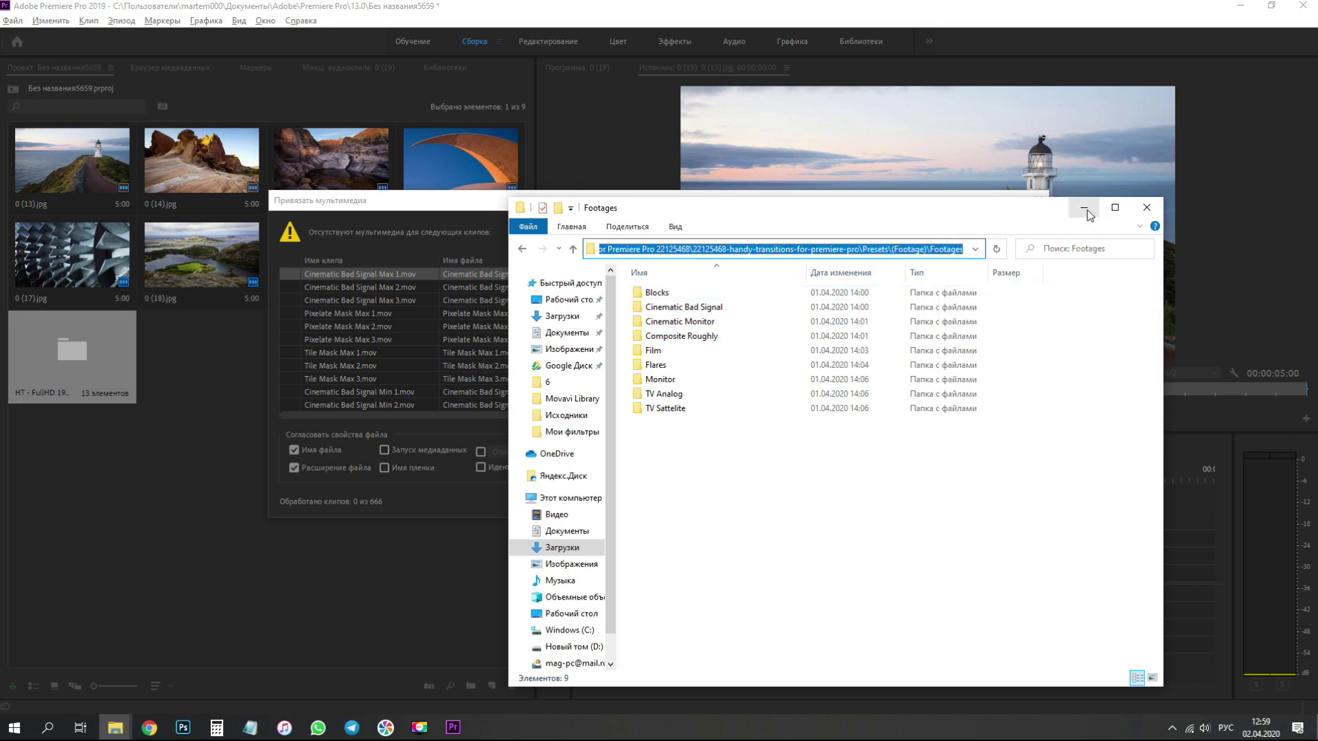
{"action": "left_click", "coordinate": [1084, 207]}
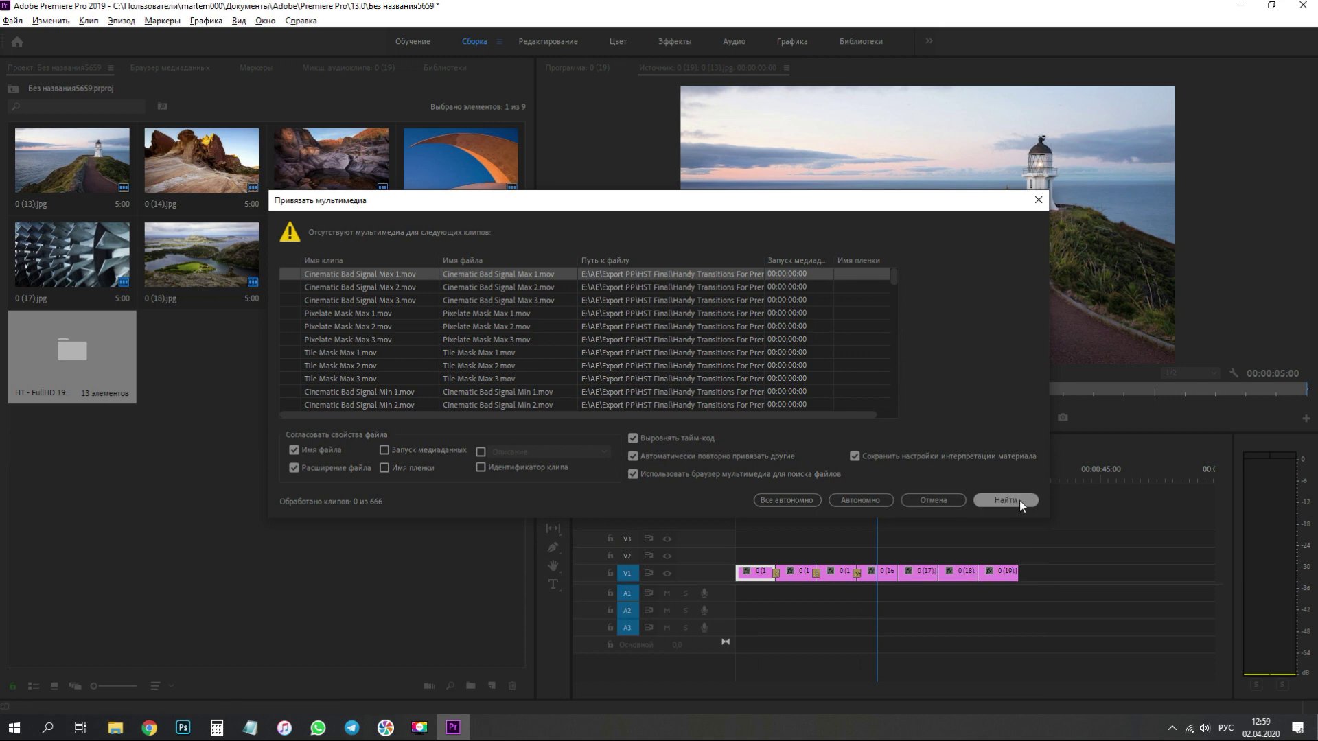
Relink Cinematic Bad Signal Max 1.mov by pointing the browser to the pack's Footages folder.
{"action": "left_click", "coordinate": [1019, 500]}
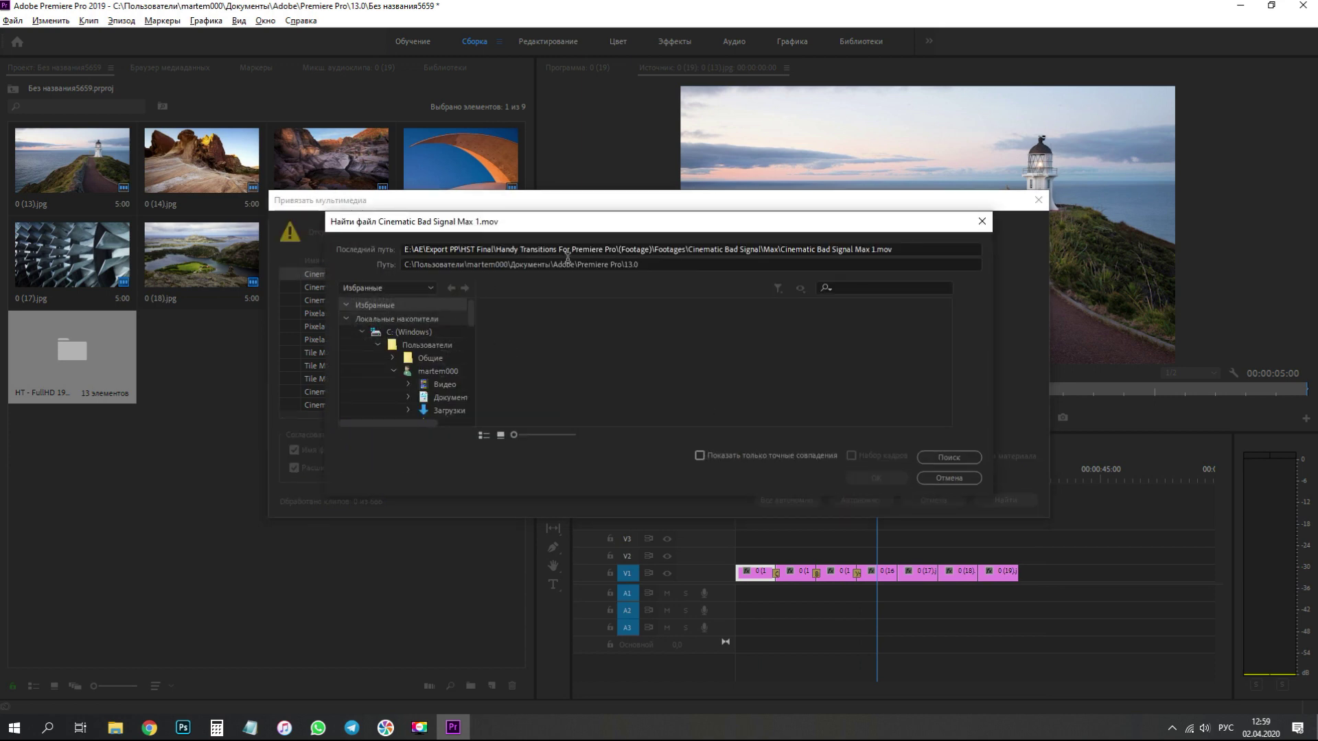
{"action": "left_click_drag", "start_coordinate": [667, 263], "coordinate": [334, 275]}
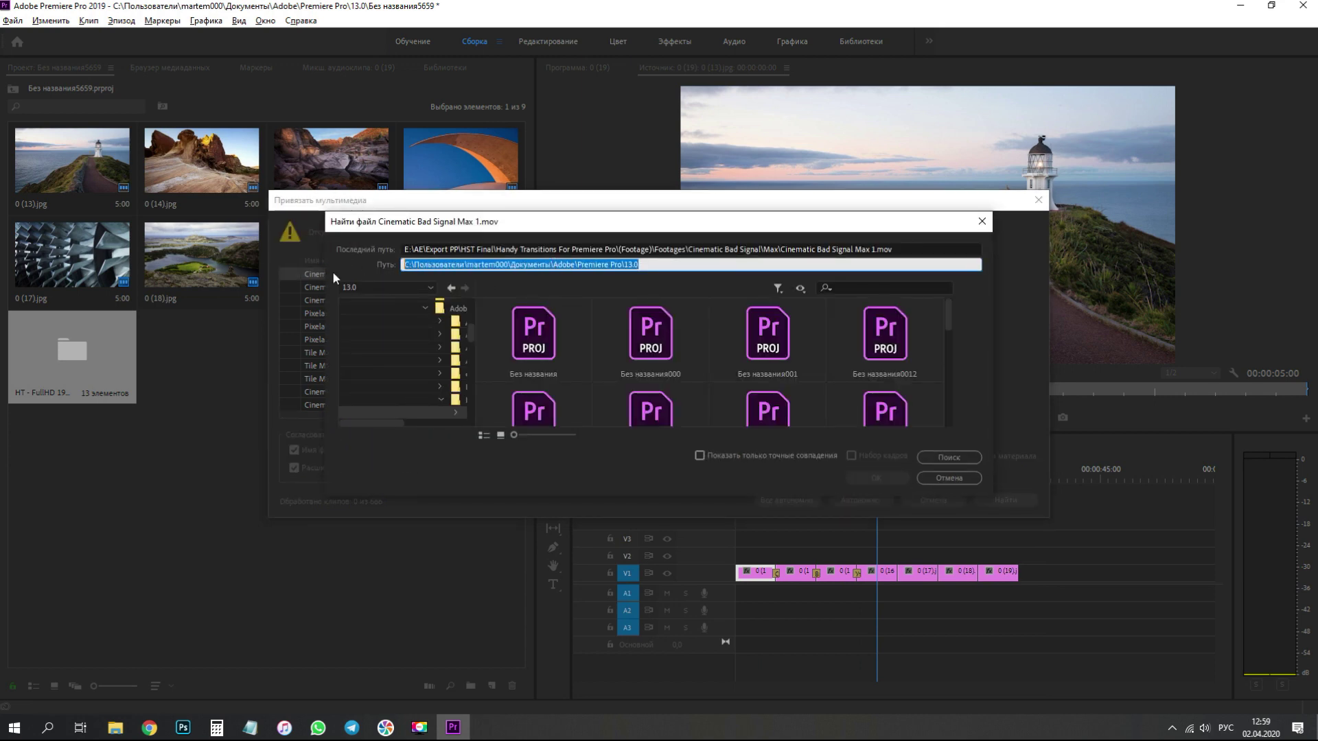
{"action": "type", "text": "C:\\Users\\martem000\\Downloads\\VideoHive - Handy Transitions For Premiere Pro 22125468\\22125468-handy-transitions-for-premiere-pro\\Presets\\(Footage)\\Footages"}
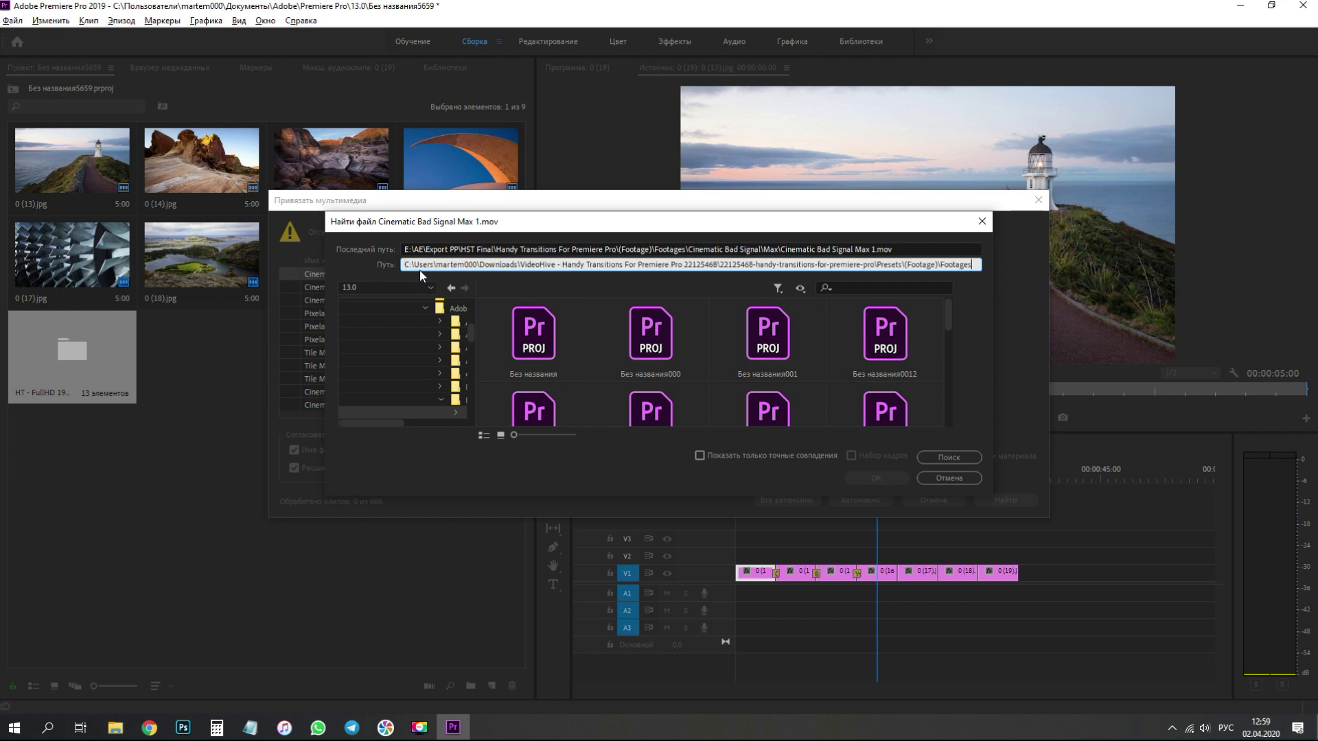
{"action": "key", "text": "Return"}
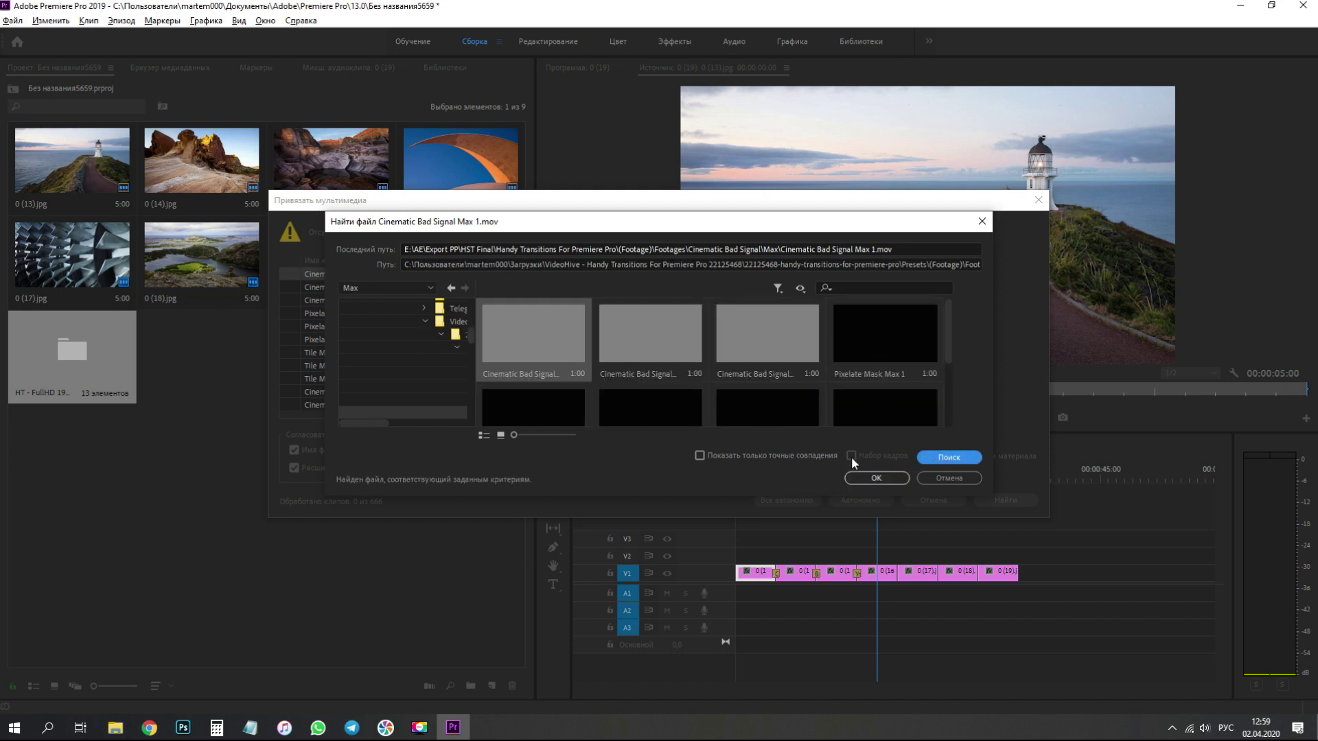
{"action": "left_click", "coordinate": [872, 478]}
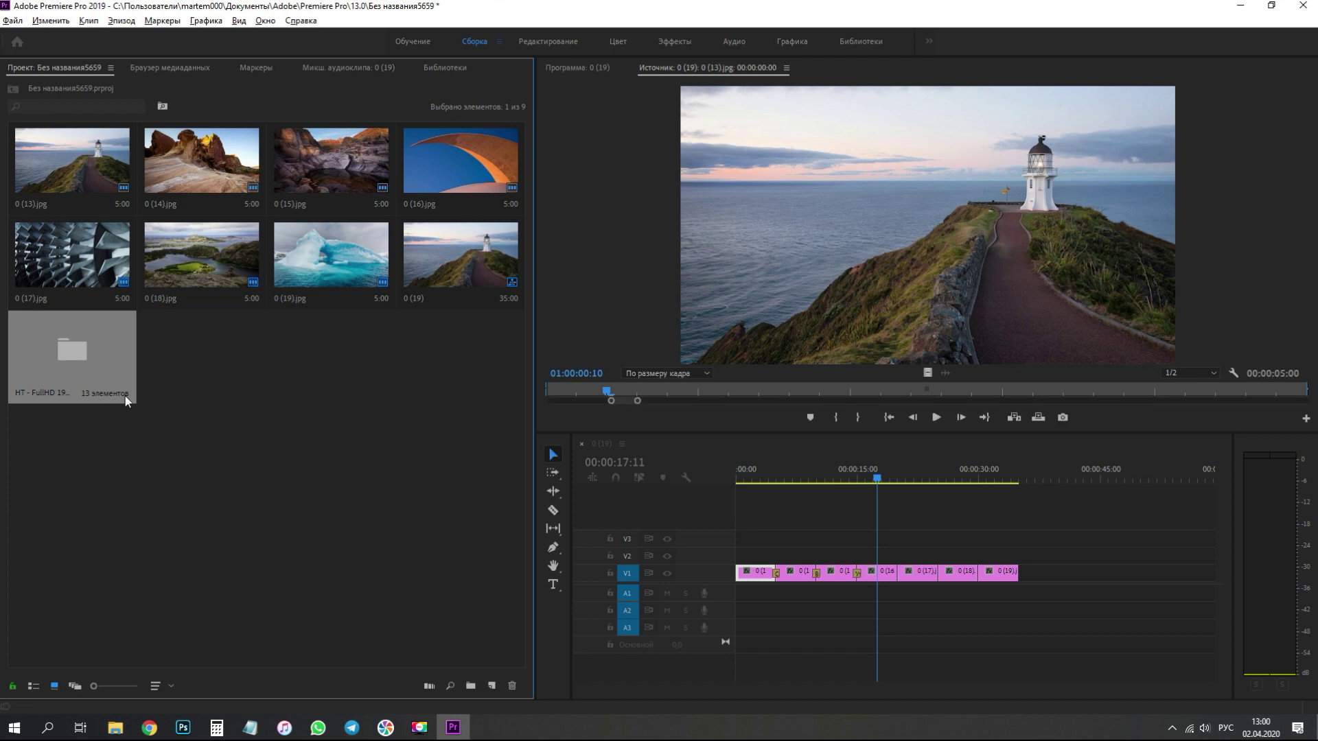
Open the HT - FullHD 1920x1080 bin, then its SPIN › Center Ease folder.
{"action": "double_click", "coordinate": [68, 364]}
{"action": "left_click", "coordinate": [75, 170]}
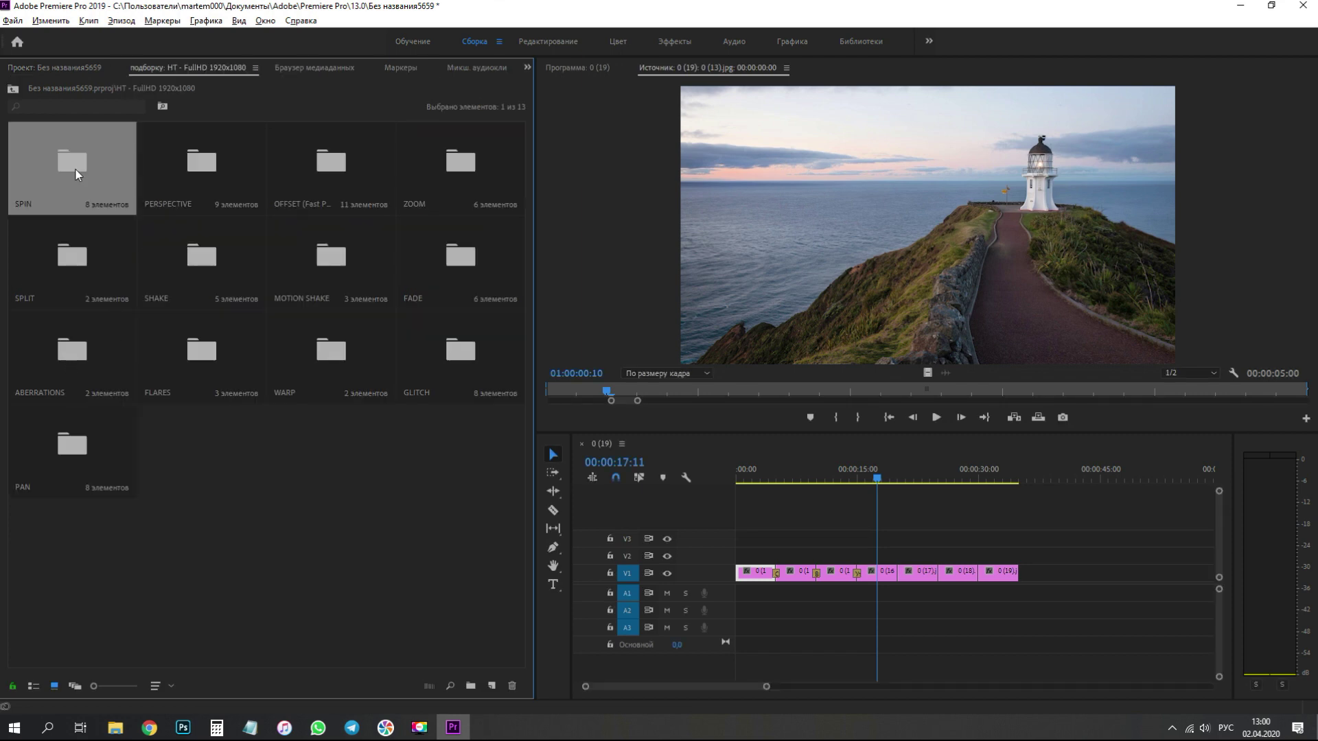
{"action": "double_click", "coordinate": [75, 170]}
{"action": "double_click", "coordinate": [73, 172]}
Preview the Spin Center Ease CCW and CW transition clips.
{"action": "left_click", "coordinate": [73, 171]}
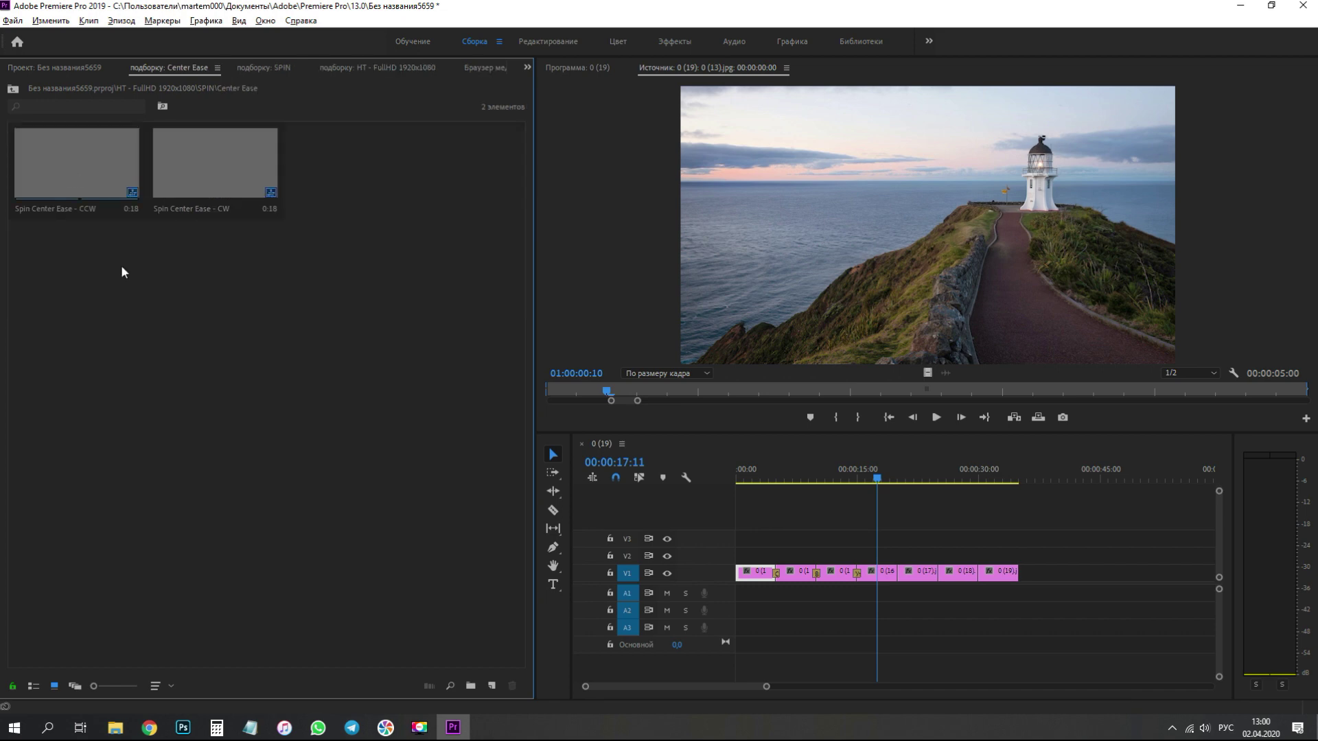
{"action": "left_click", "coordinate": [223, 173]}
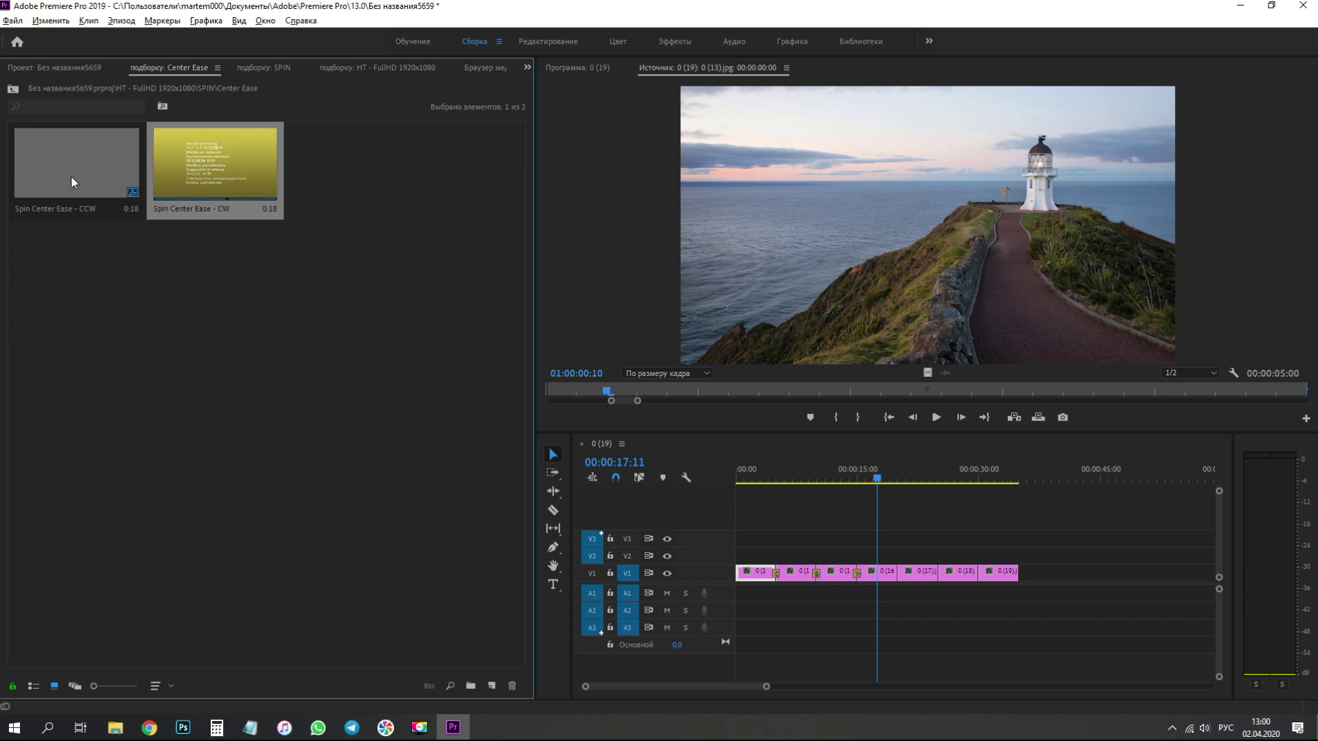
{"action": "left_click", "coordinate": [72, 175]}
{"action": "left_click", "coordinate": [206, 185]}
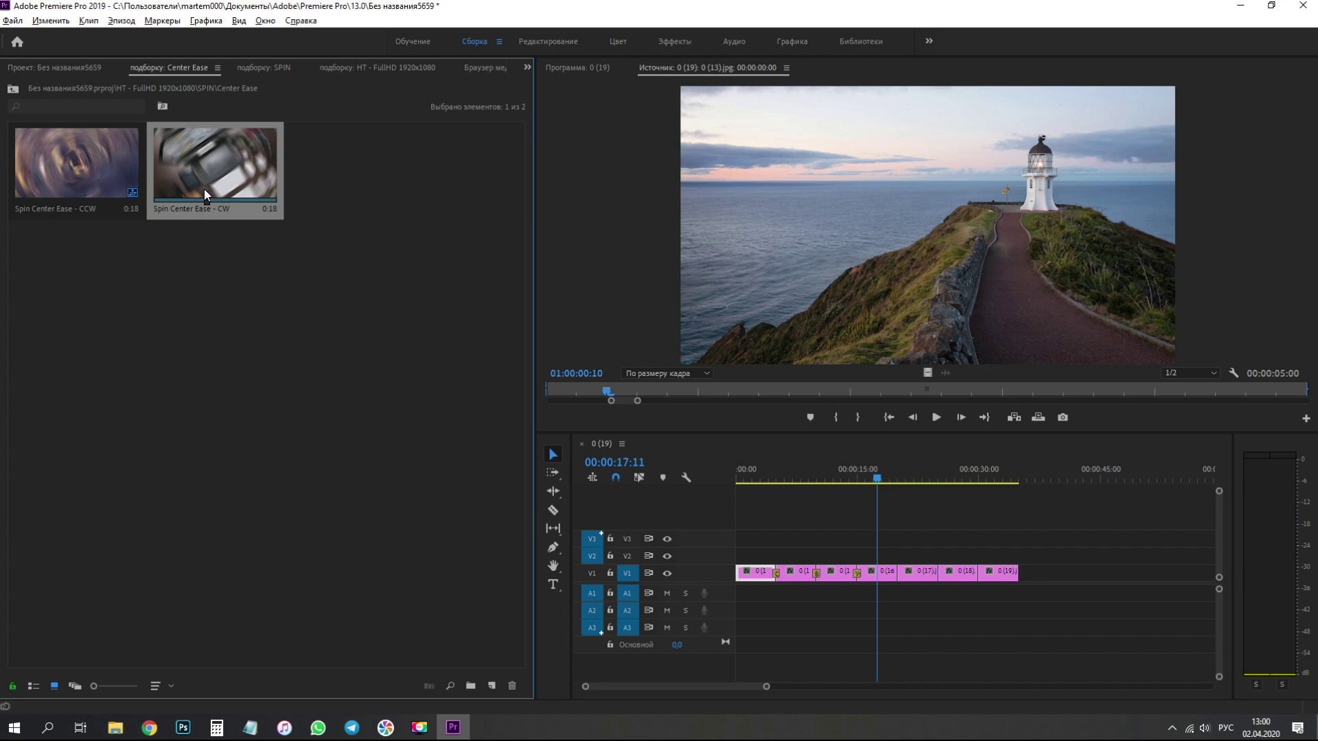
{"action": "left_click", "coordinate": [183, 236]}
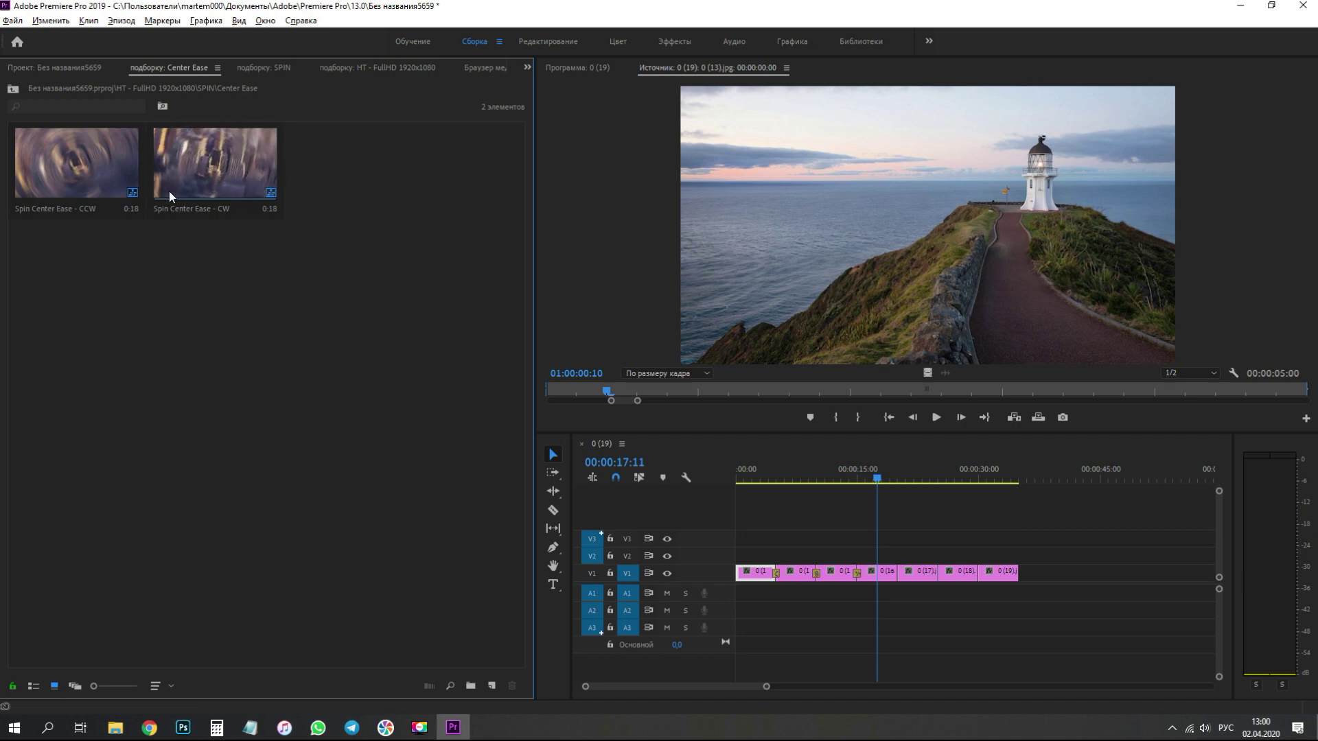
{"action": "left_click", "coordinate": [195, 184]}
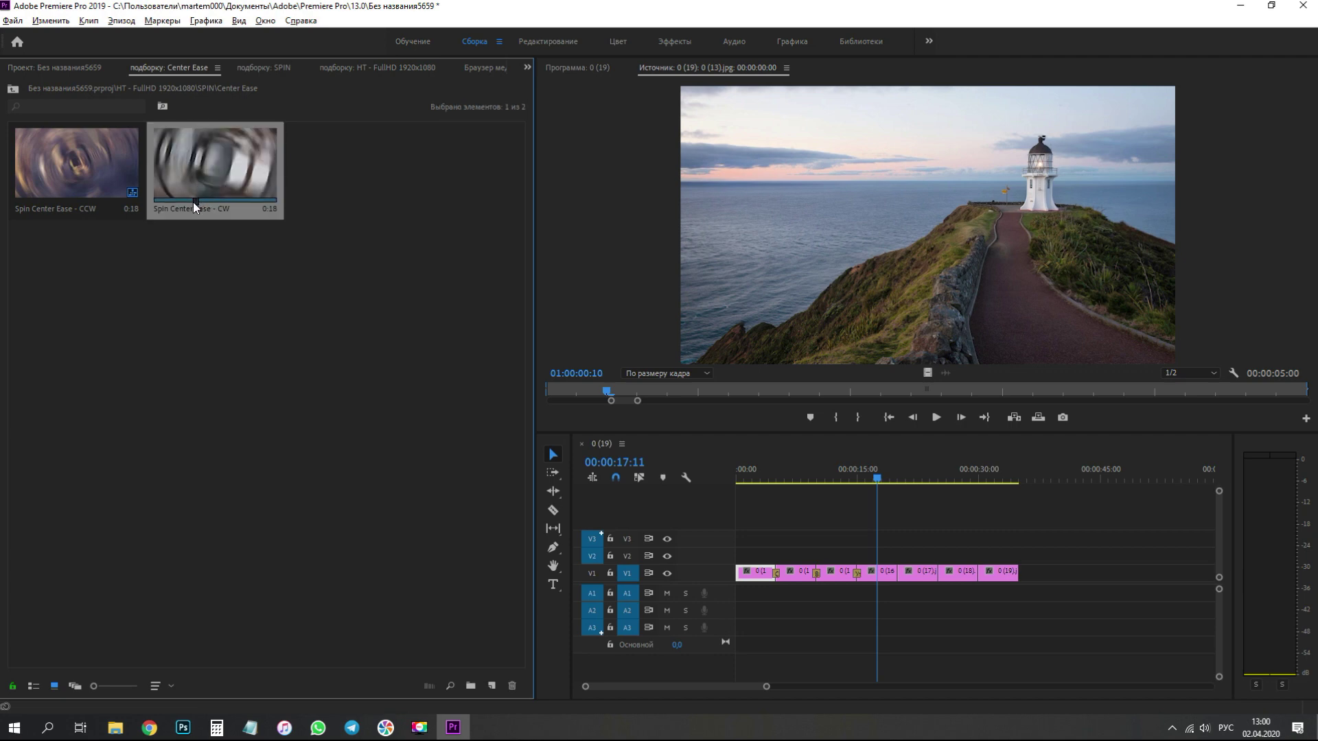
Go back to HT - FullHD 1920x1080 and open GLITCH › Cinematic Monitor.
{"action": "double_click", "coordinate": [13, 89]}
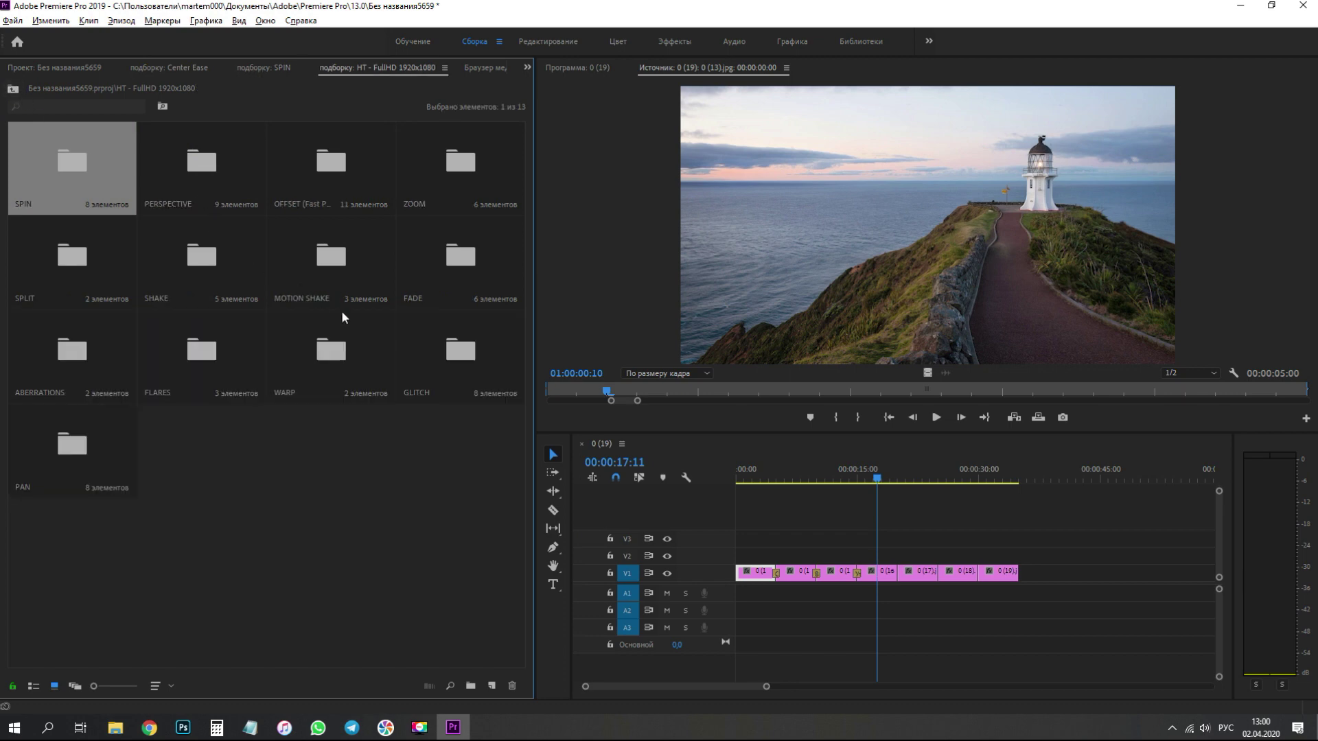
{"action": "double_click", "coordinate": [471, 352]}
{"action": "double_click", "coordinate": [103, 164]}
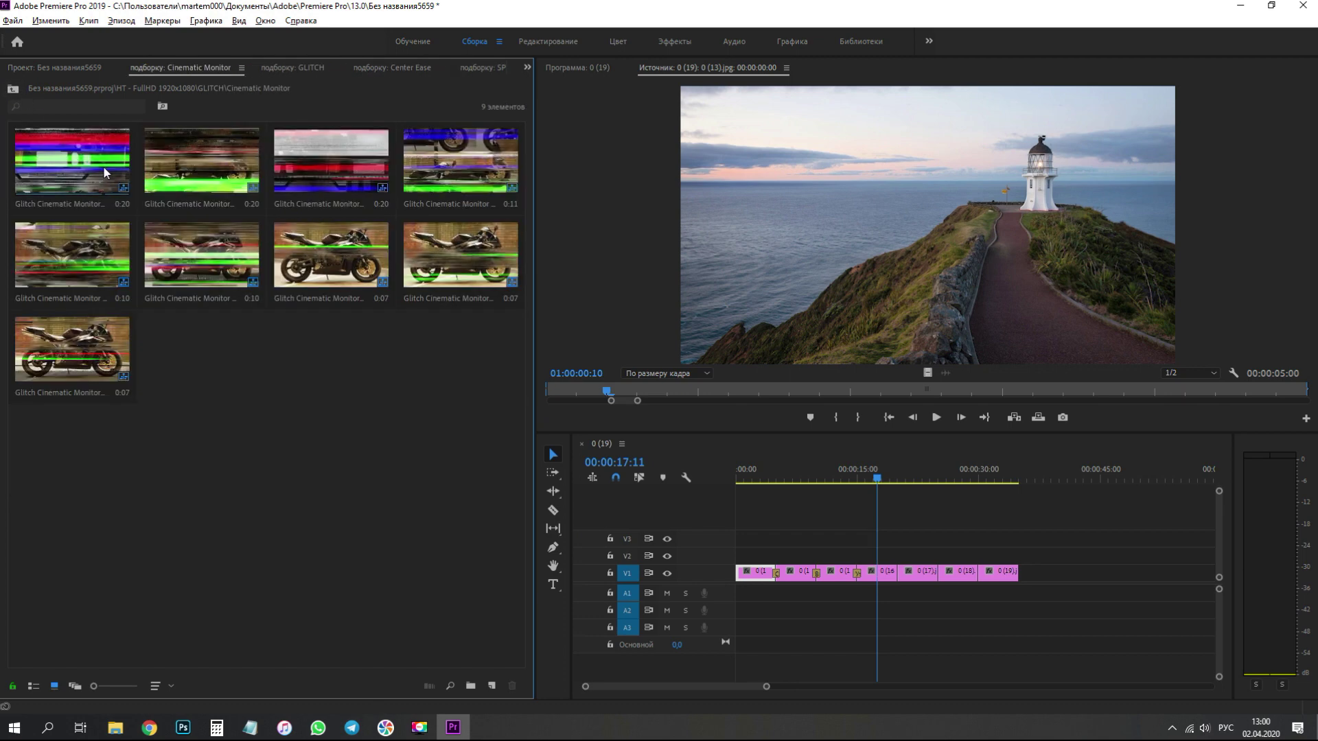
Select the first Glitch Cinematic Monitor clip, park the playhead at 00:00:18:09, and patch to V2 and A5.
{"action": "left_click", "coordinate": [104, 172]}
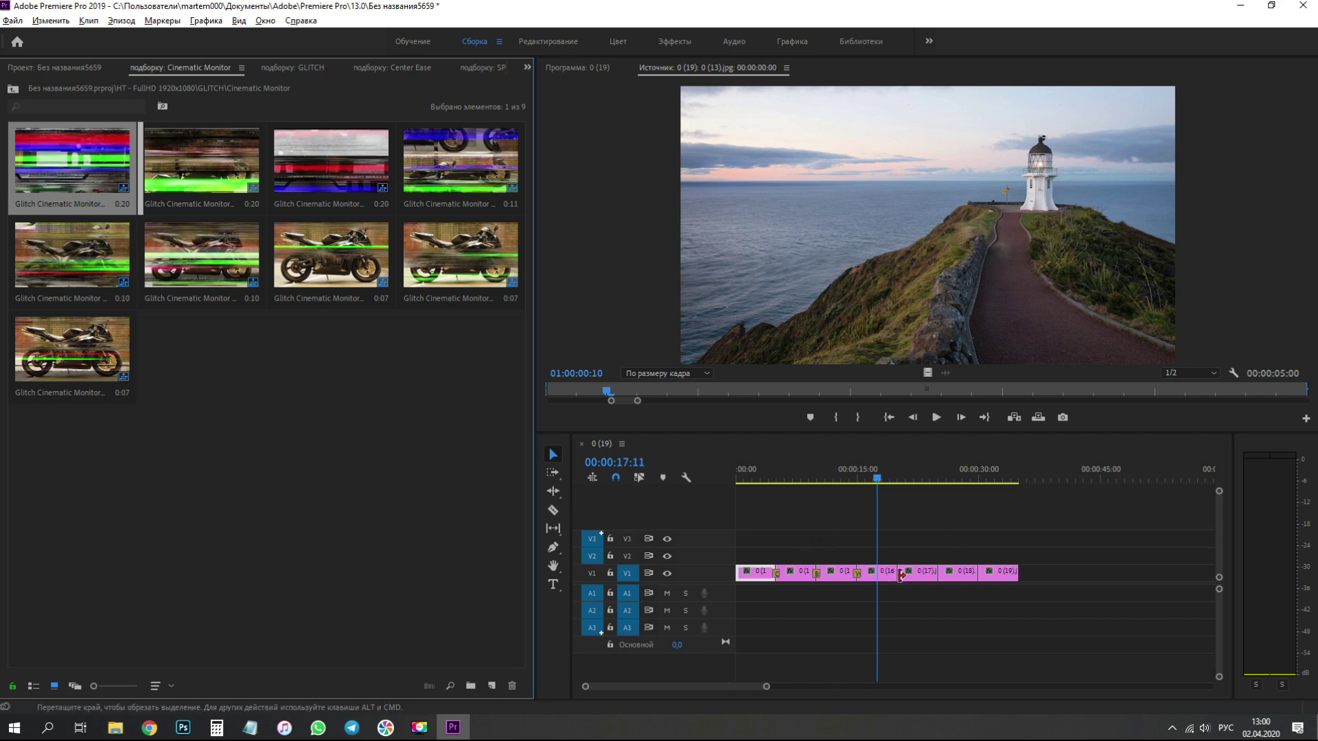
{"action": "mouse_move", "coordinate": [882, 478]}
{"action": "left_mouse_down"}
{"action": "mouse_move", "coordinate": [906, 482]}
{"action": "mouse_move", "coordinate": [887, 490]}
{"action": "left_mouse_up"}
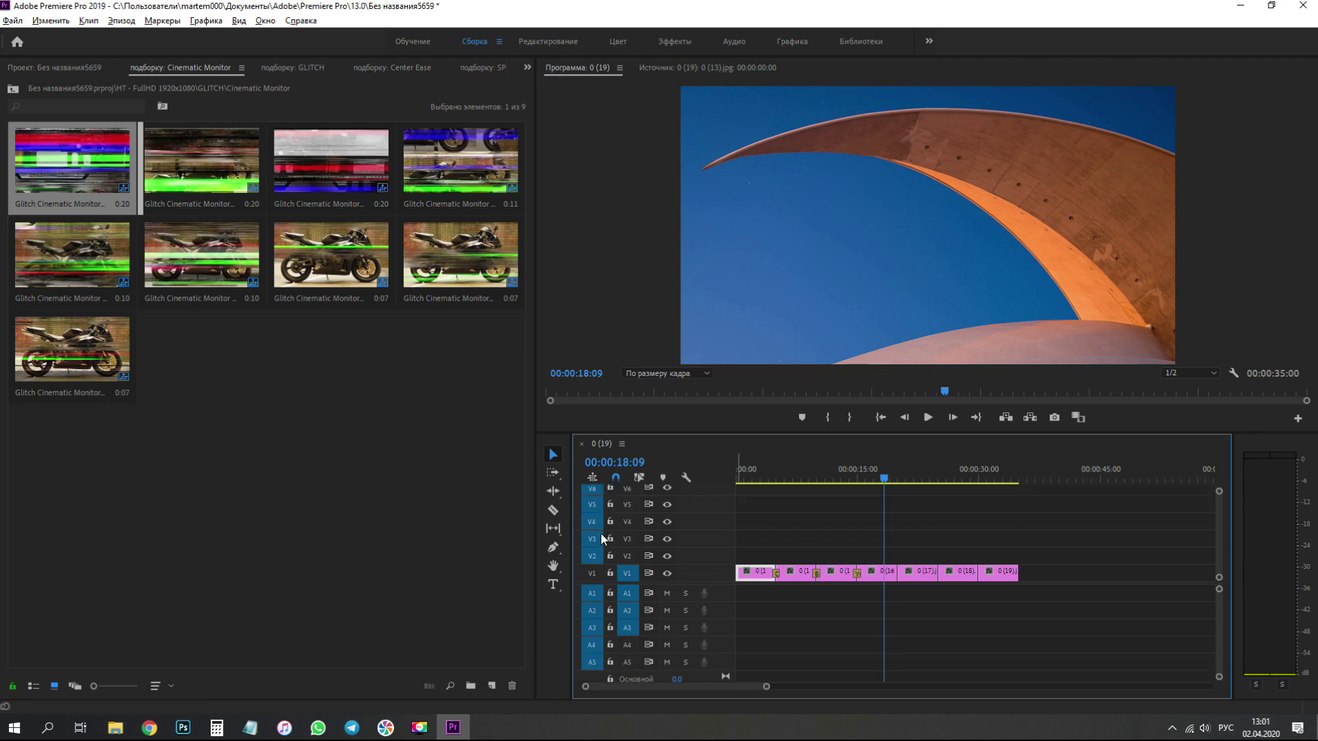
{"action": "left_click", "coordinate": [595, 555]}
{"action": "left_click", "coordinate": [627, 573]}
{"action": "left_click", "coordinate": [626, 663]}
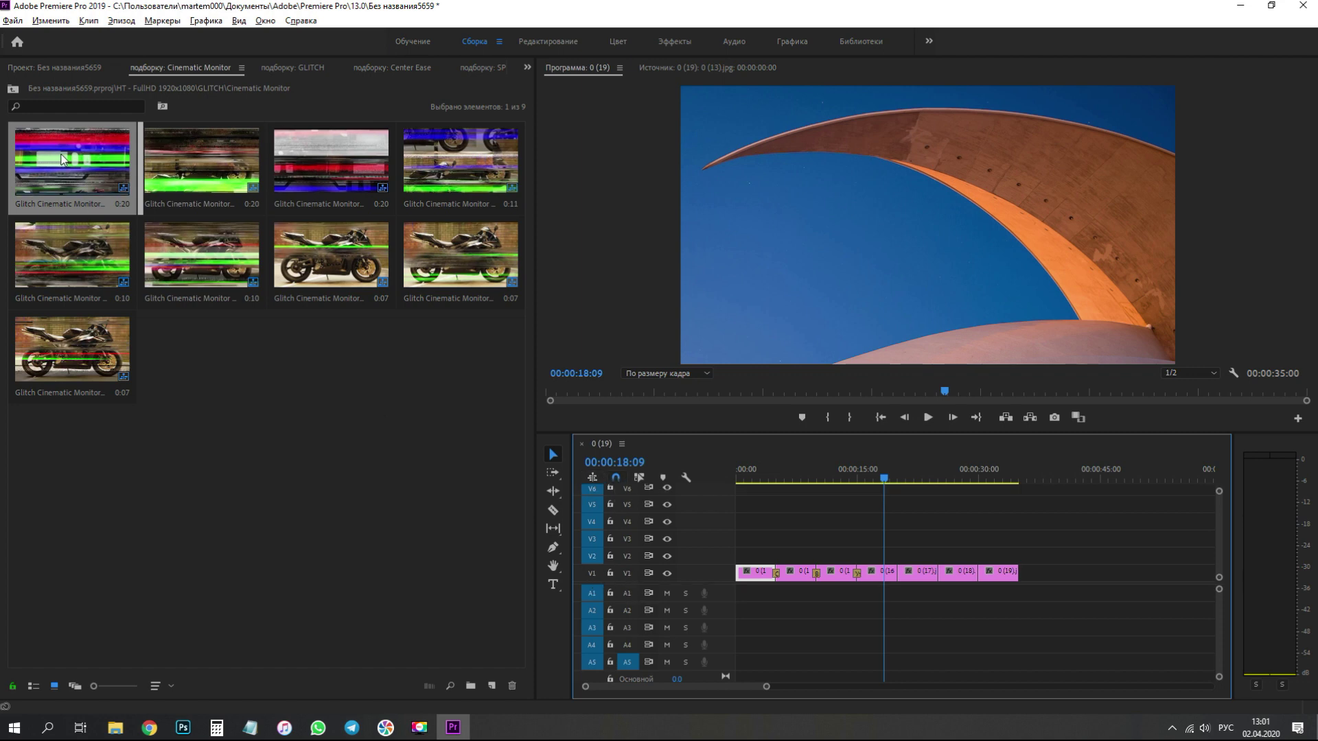
Place the Glitch Cinematic Monitor clip on V2 over the 0 (16)/0 (17) cut.
{"action": "left_click_drag", "start_coordinate": [63, 161], "coordinate": [902, 557]}
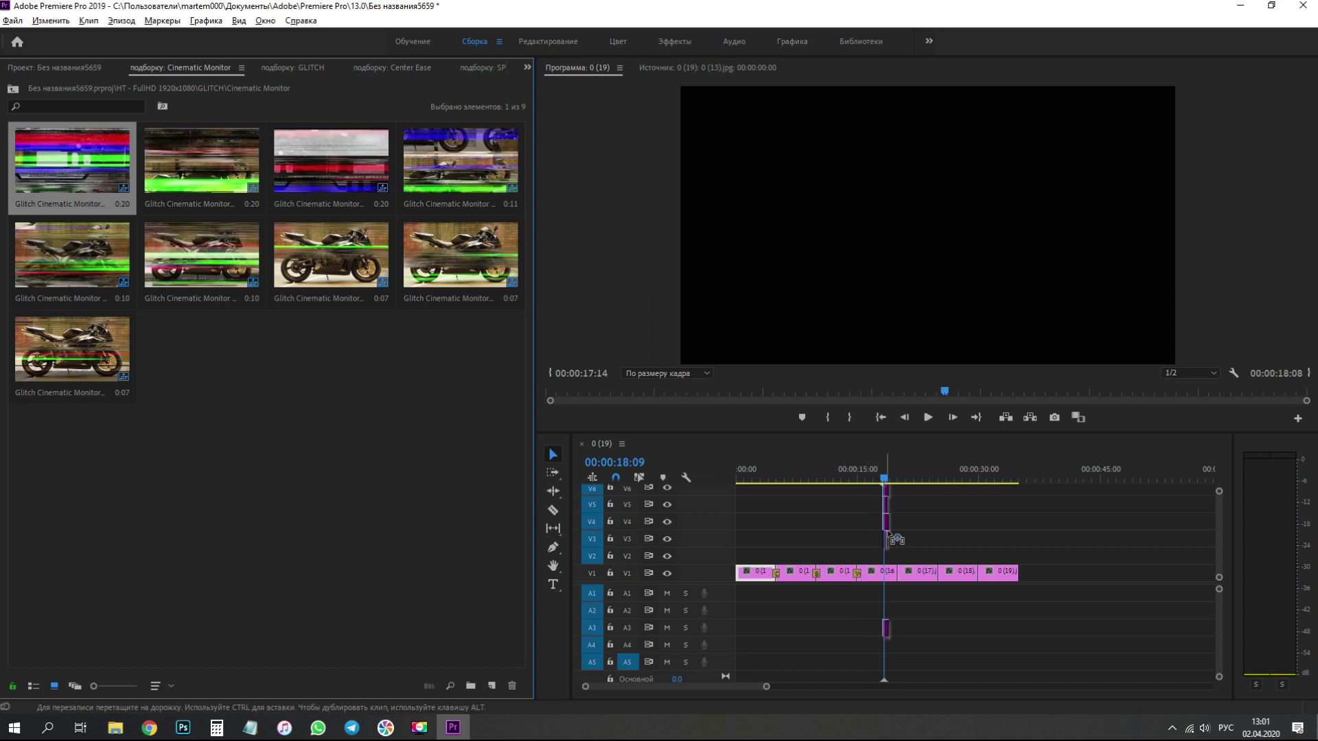
{"action": "left_click_drag", "start_coordinate": [901, 554], "coordinate": [897, 559]}
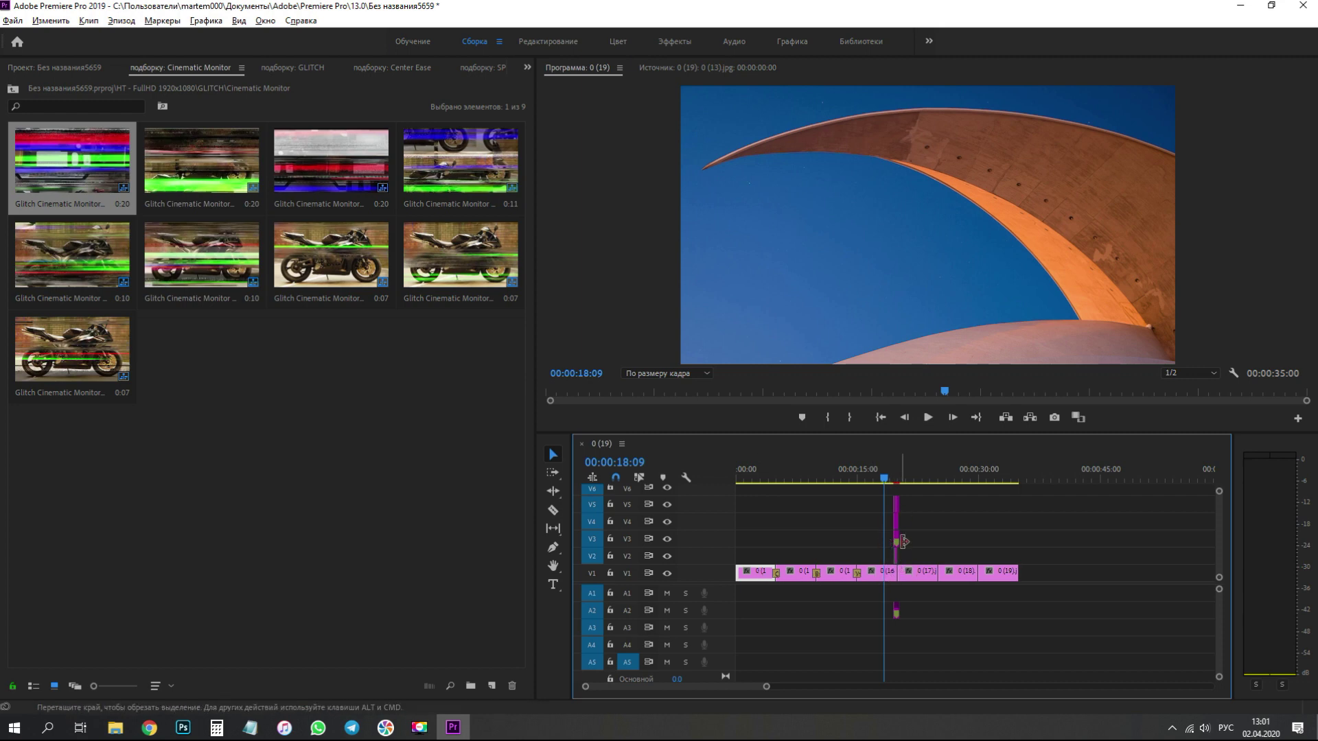
{"action": "scroll", "coordinate": [914, 581], "scroll_direction": "up", "scroll_amount": 1}
{"action": "scroll", "coordinate": [909, 580], "scroll_direction": "up", "scroll_amount": 1}
{"action": "scroll", "coordinate": [900, 580], "scroll_direction": "up", "scroll_amount": 1}
{"action": "scroll", "coordinate": [897, 580], "scroll_direction": "up", "scroll_amount": 1}
{"action": "scroll", "coordinate": [896, 581], "scroll_direction": "up", "scroll_amount": 1}
{"action": "scroll", "coordinate": [845, 549], "scroll_direction": "up", "scroll_amount": 1}
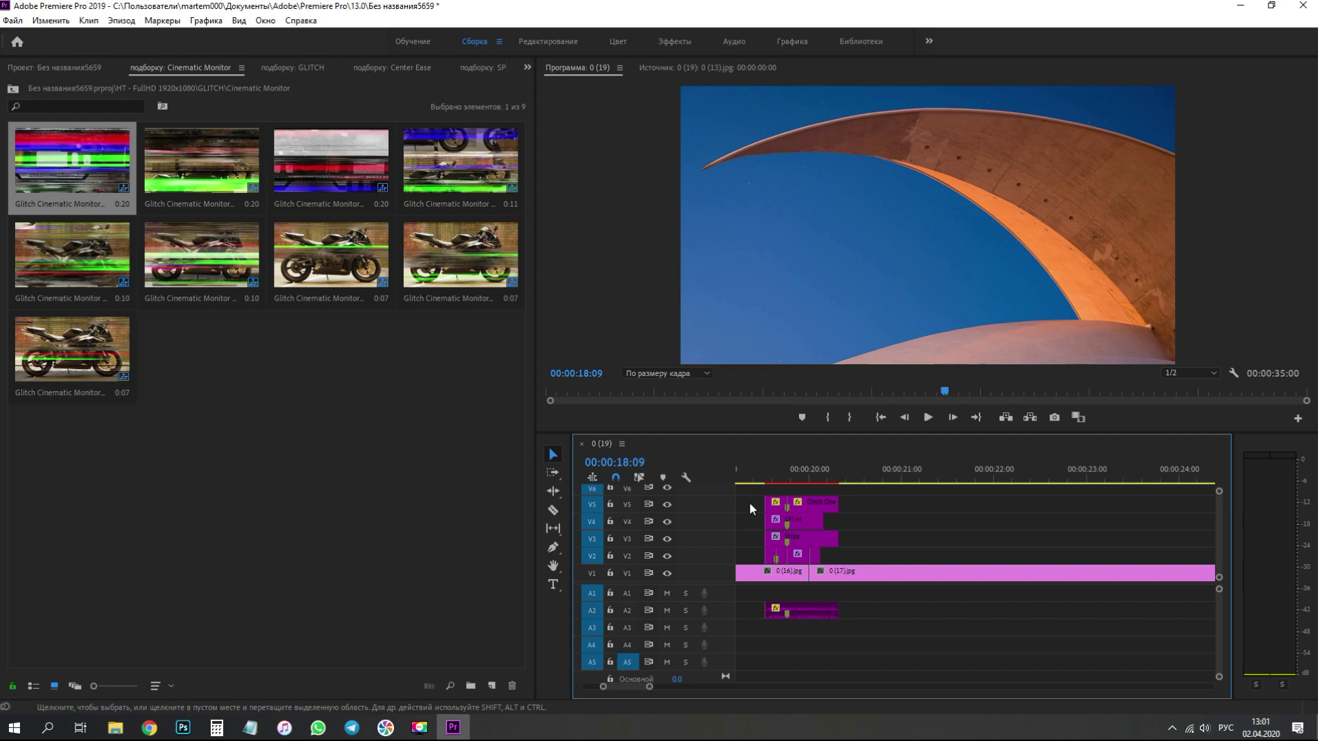
Shift all glitch layers six frames later and preview the transition.
{"action": "left_click_drag", "start_coordinate": [740, 490], "coordinate": [866, 567]}
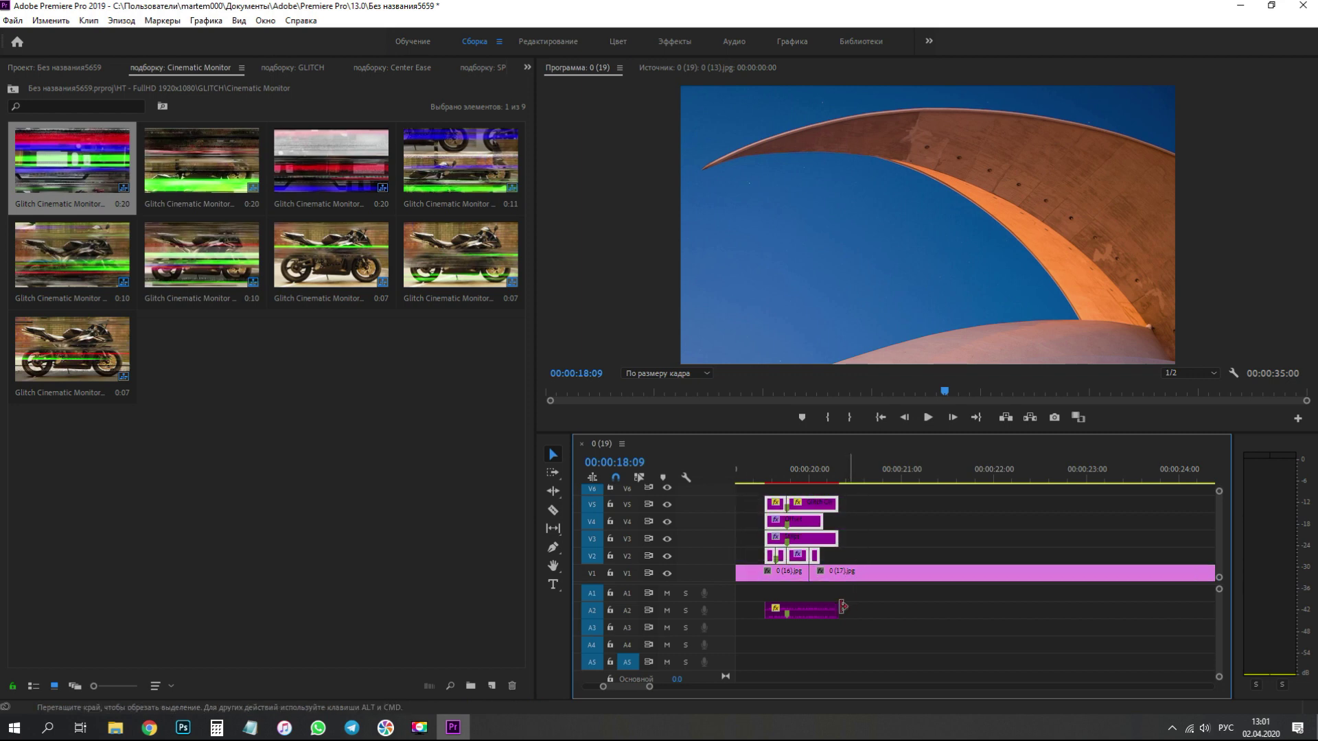
{"action": "left_click_drag", "start_coordinate": [804, 505], "coordinate": [827, 510]}
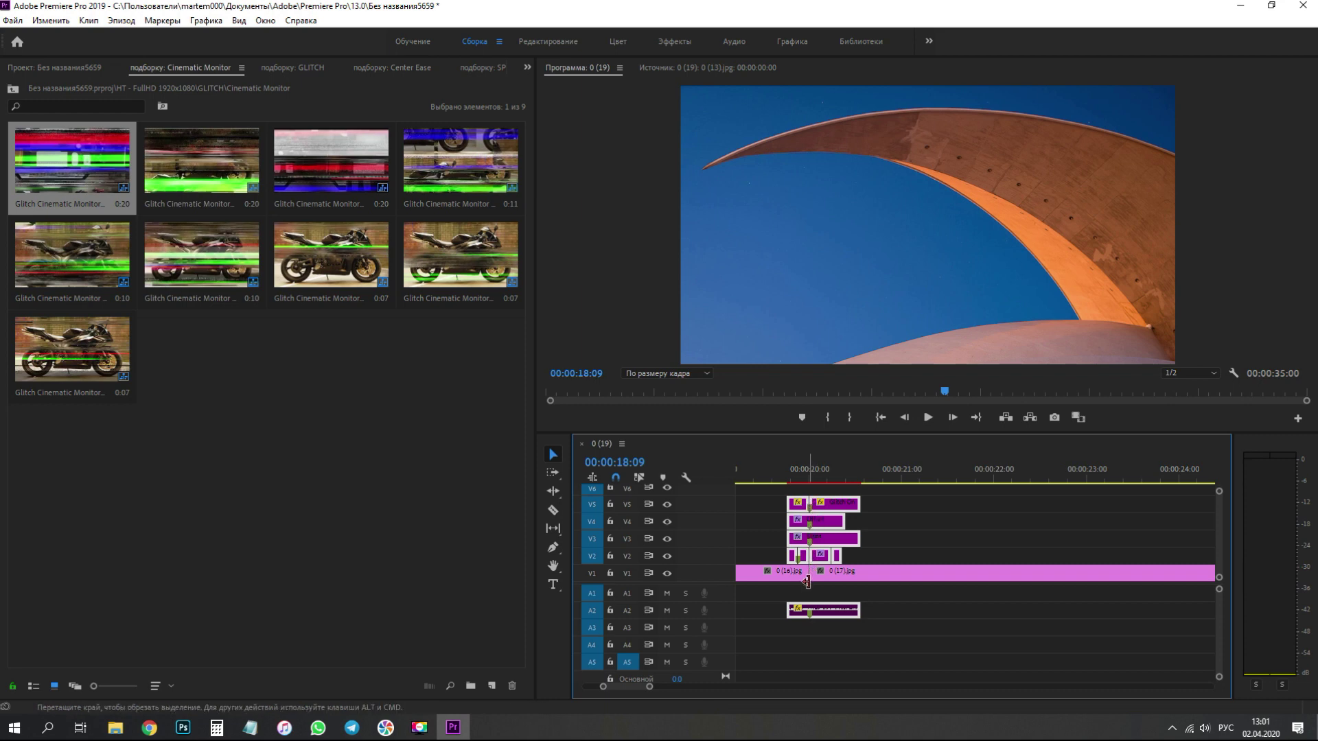
{"action": "left_click", "coordinate": [781, 466]}
{"action": "left_click", "coordinate": [930, 416]}
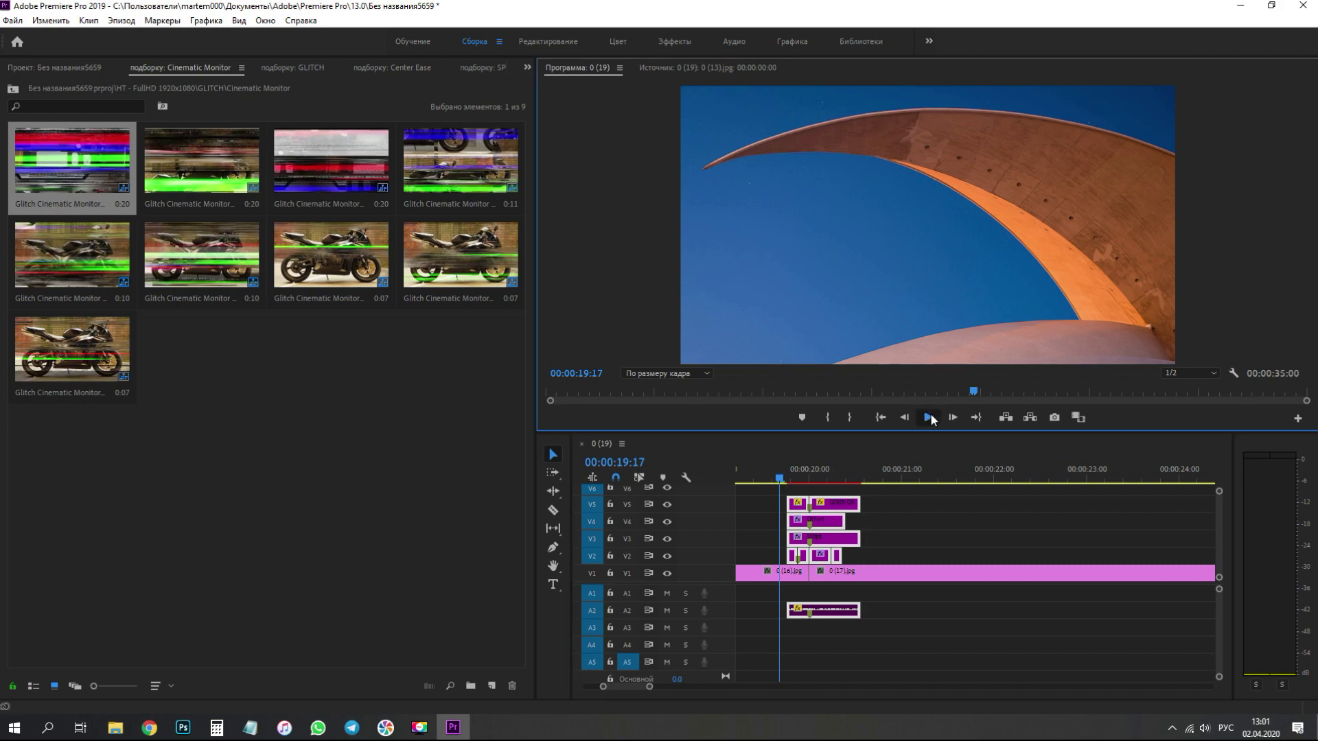
{"action": "left_click", "coordinate": [758, 473]}
{"action": "left_click", "coordinate": [758, 473]}
{"action": "key", "text": "minus"}
{"action": "key", "text": "minus"}
{"action": "key", "text": "minus"}
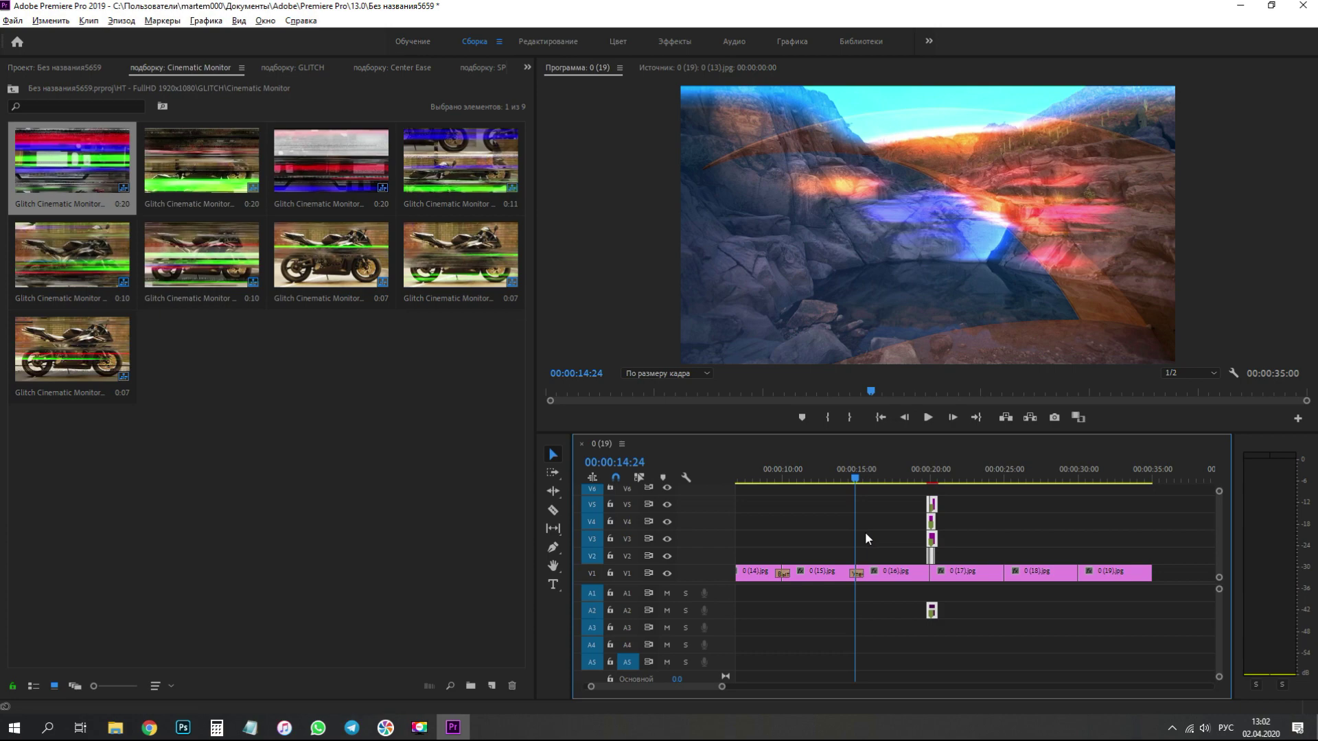
{"action": "left_click", "coordinate": [886, 474]}
{"action": "left_click", "coordinate": [928, 420]}
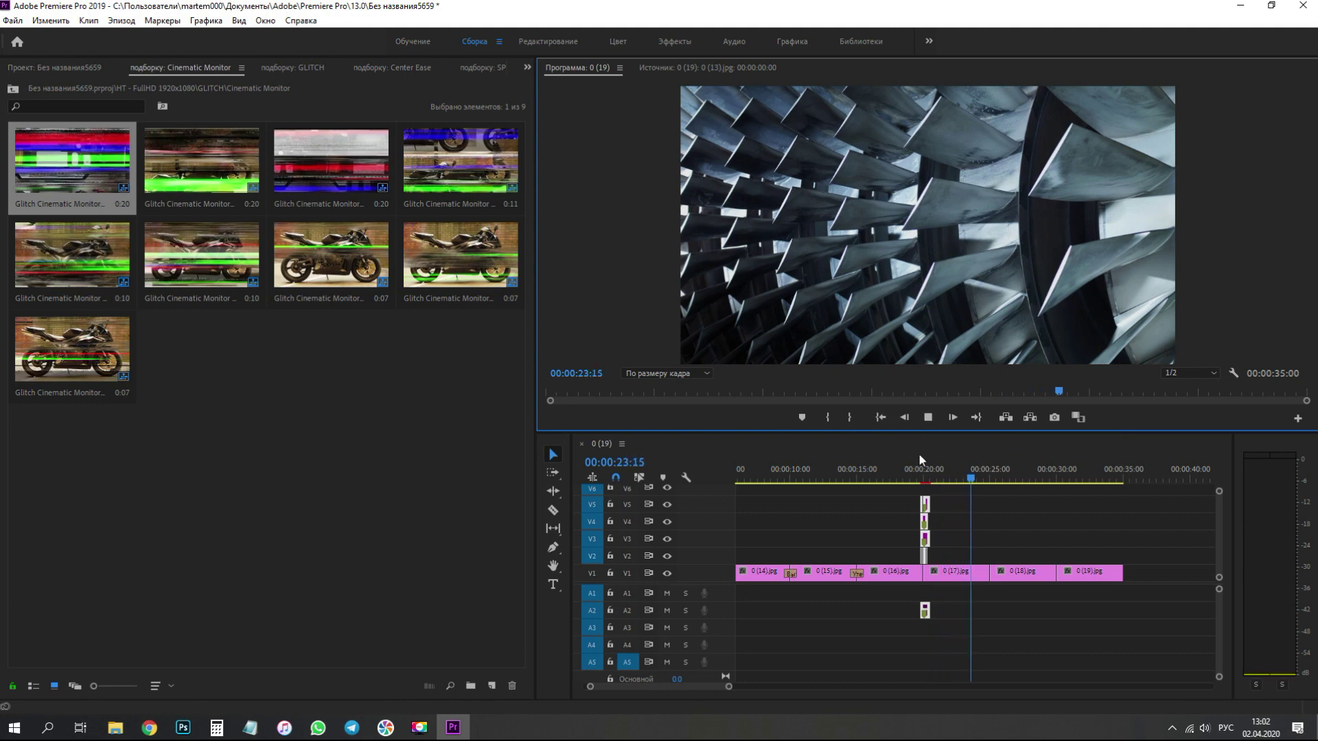
{"action": "left_click", "coordinate": [926, 420]}
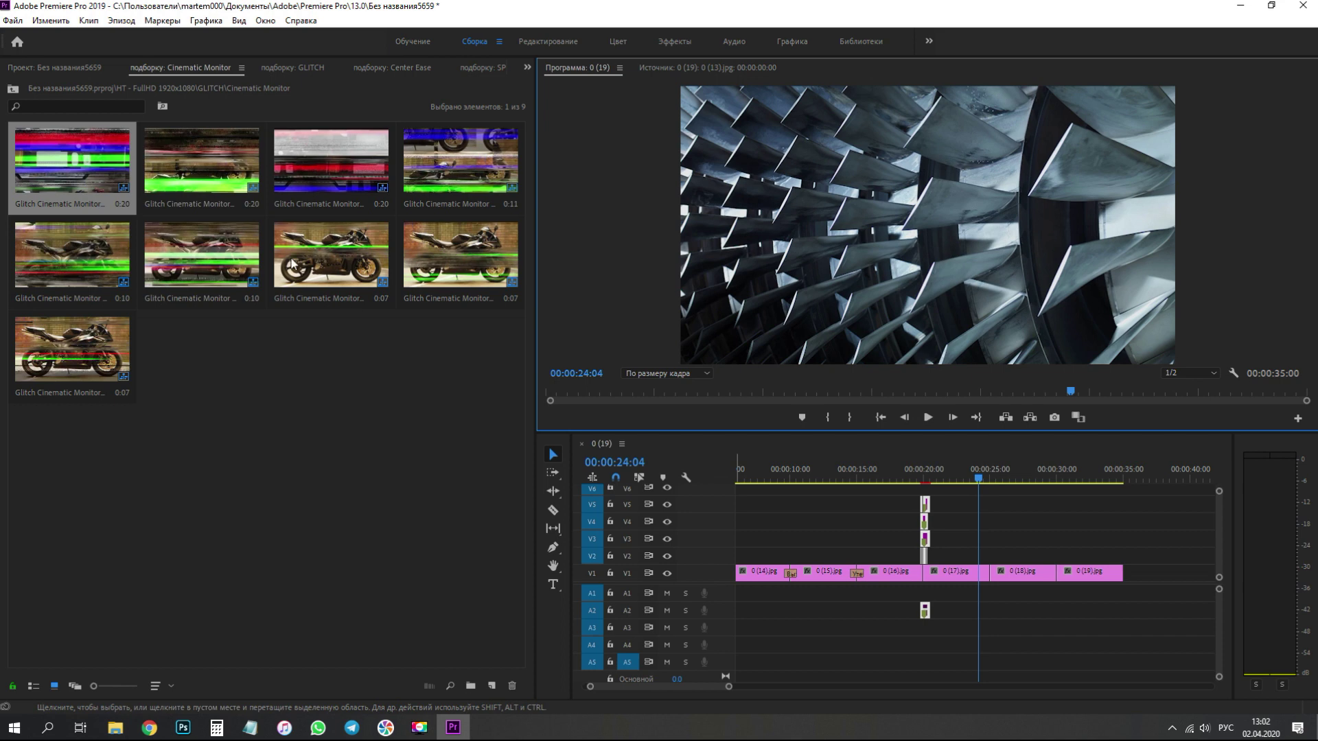
{"action": "left_click", "coordinate": [45, 24]}
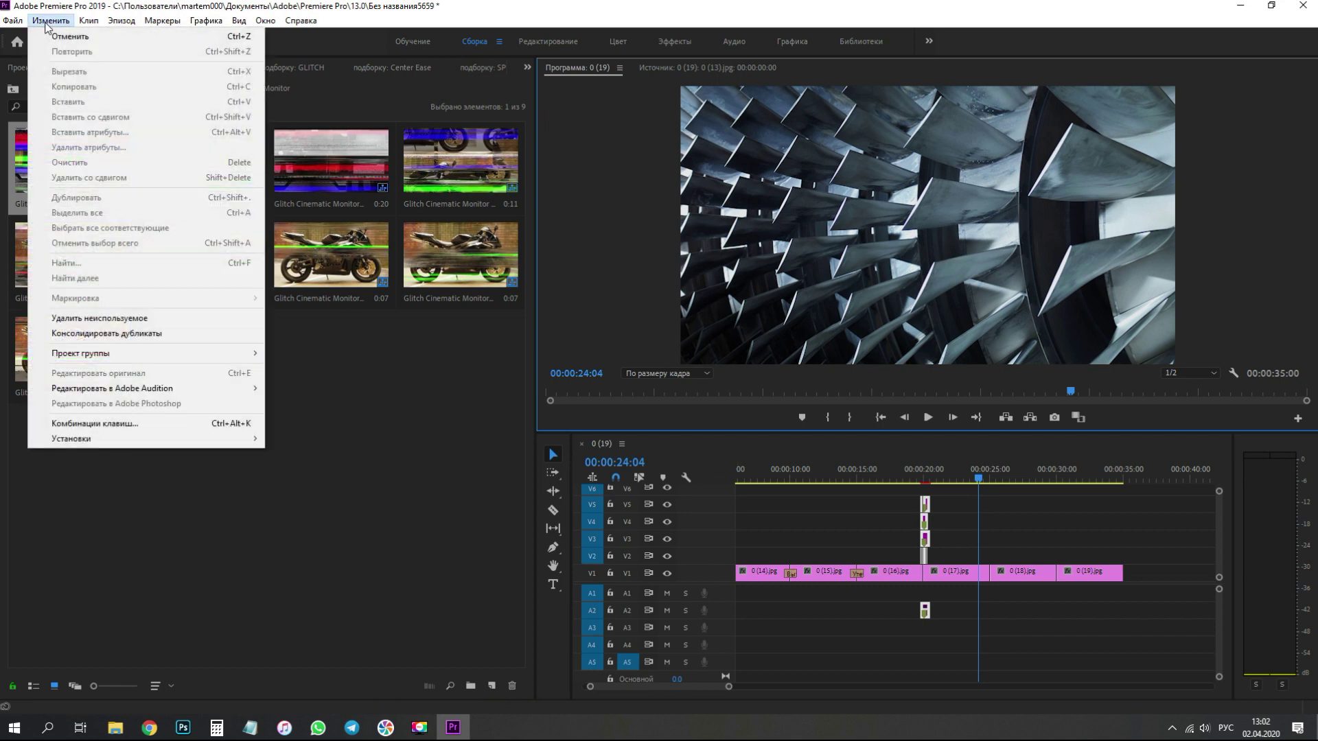
View the Media page of Preferences (Изменить › Установки › Медиаконтент), then close it.
{"action": "mouse_move", "coordinate": [162, 438]}
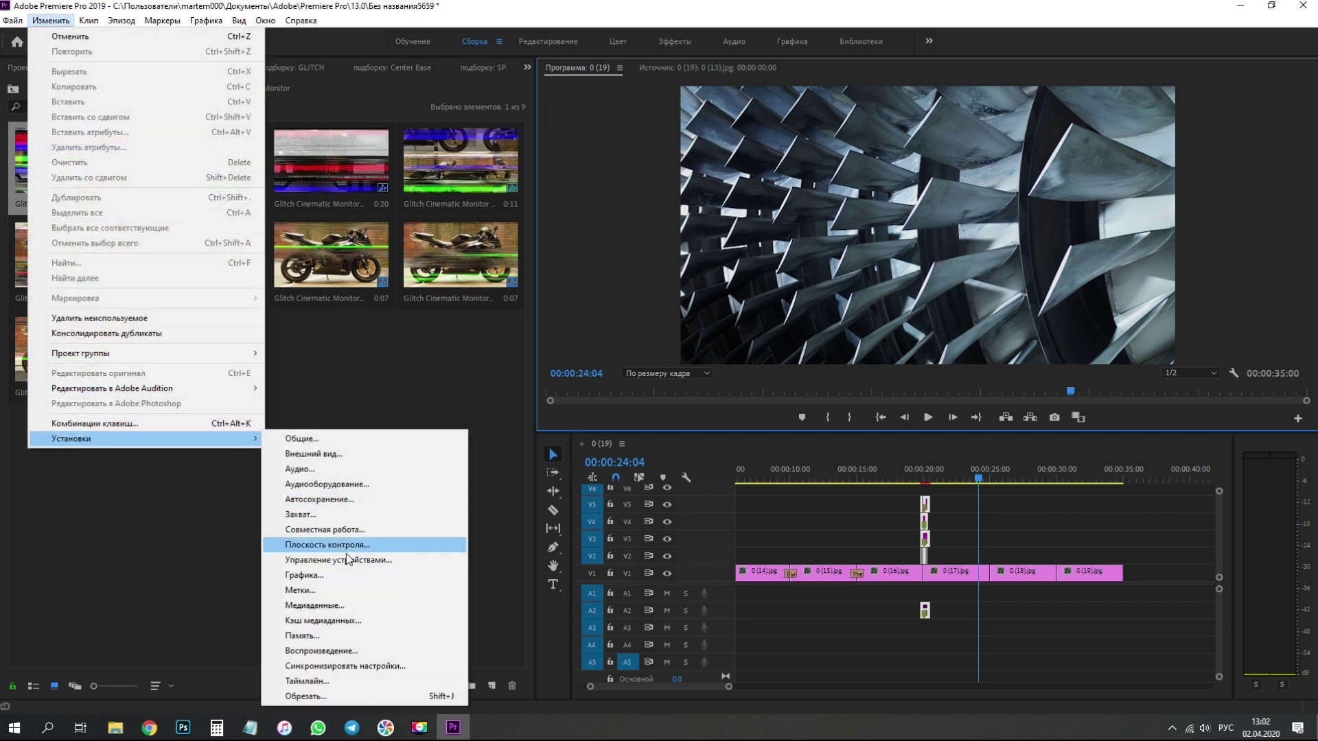
{"action": "left_click", "coordinate": [349, 608]}
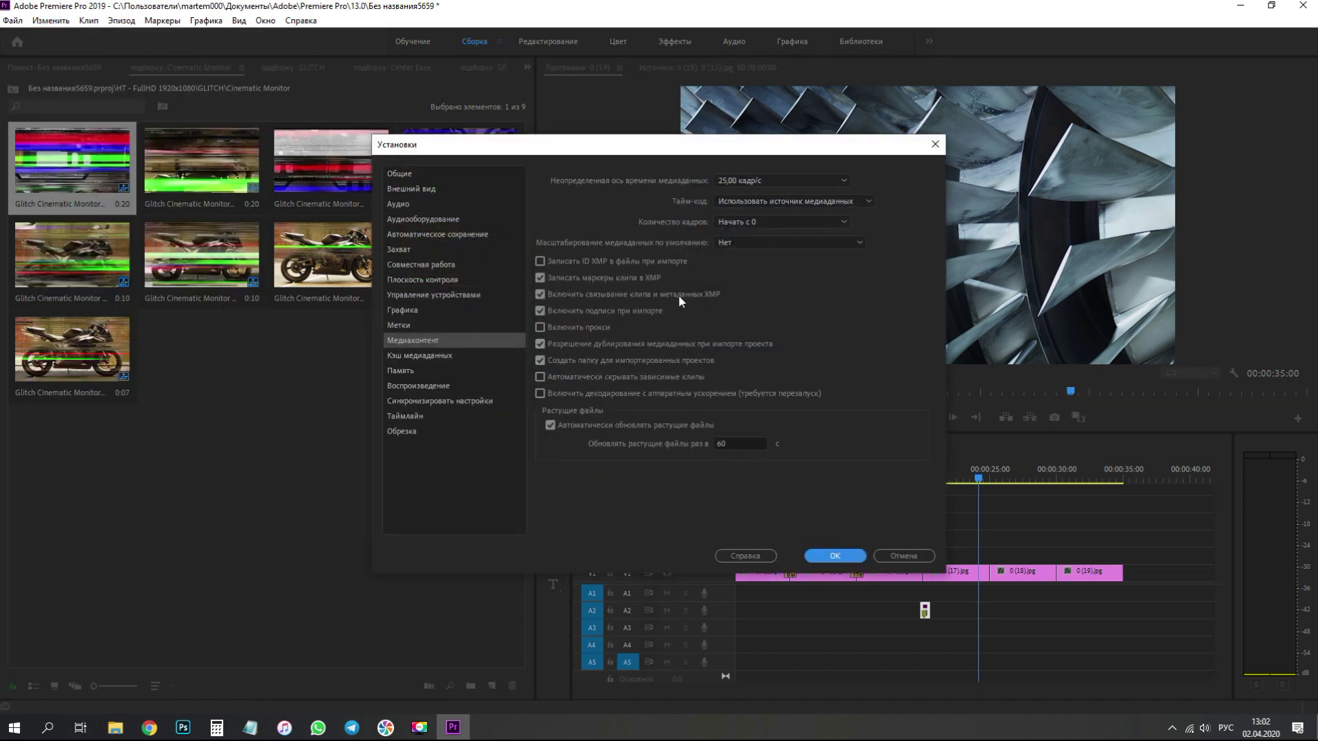
{"action": "mouse_move", "coordinate": [617, 397]}
{"action": "left_click", "coordinate": [936, 143]}
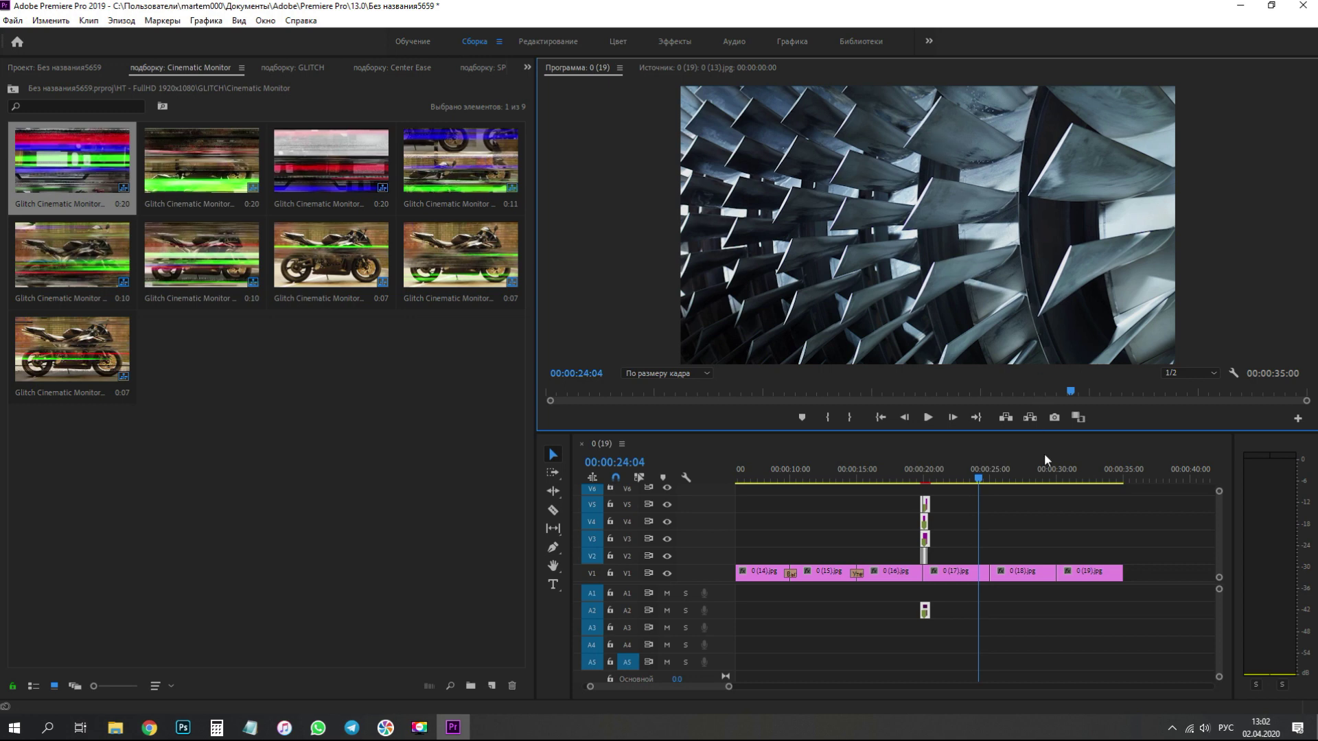
Replay the glitch transition from 00:00:18:19.
{"action": "left_click", "coordinate": [980, 483]}
{"action": "left_click_drag", "start_coordinate": [936, 473], "coordinate": [907, 475]}
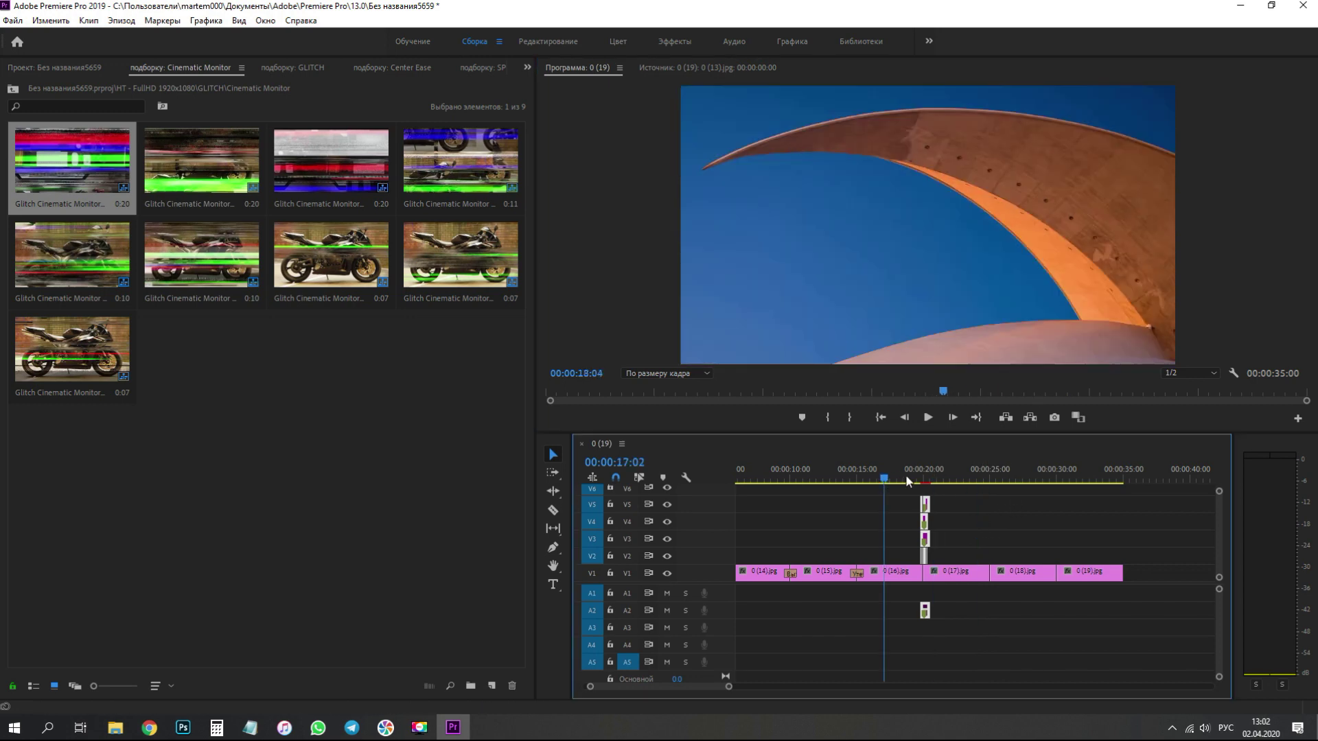
{"action": "left_click", "coordinate": [926, 420]}
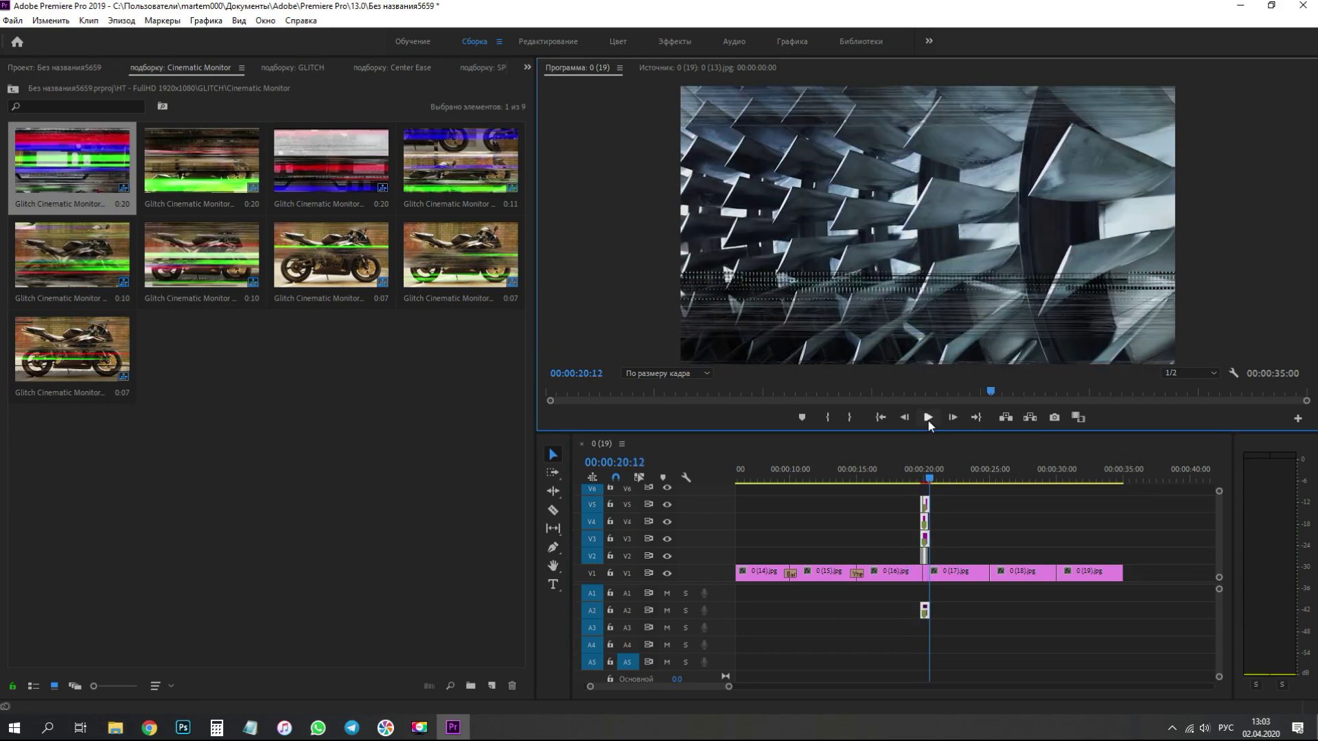
Place the Spin Center Ease - CCW clip from SPIN › Center Ease onto the sequence.
{"action": "left_click", "coordinate": [14, 90]}
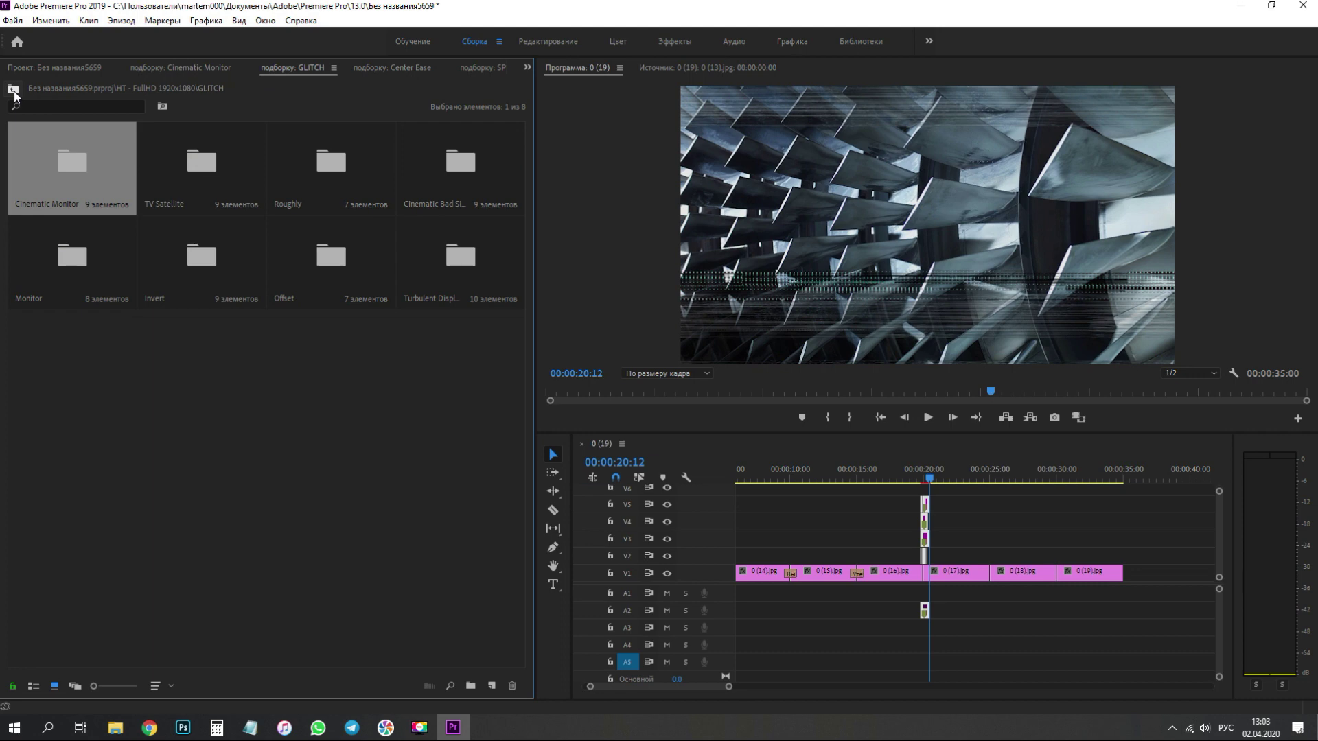
{"action": "left_click", "coordinate": [13, 90]}
{"action": "double_click", "coordinate": [73, 164]}
{"action": "double_click", "coordinate": [81, 170]}
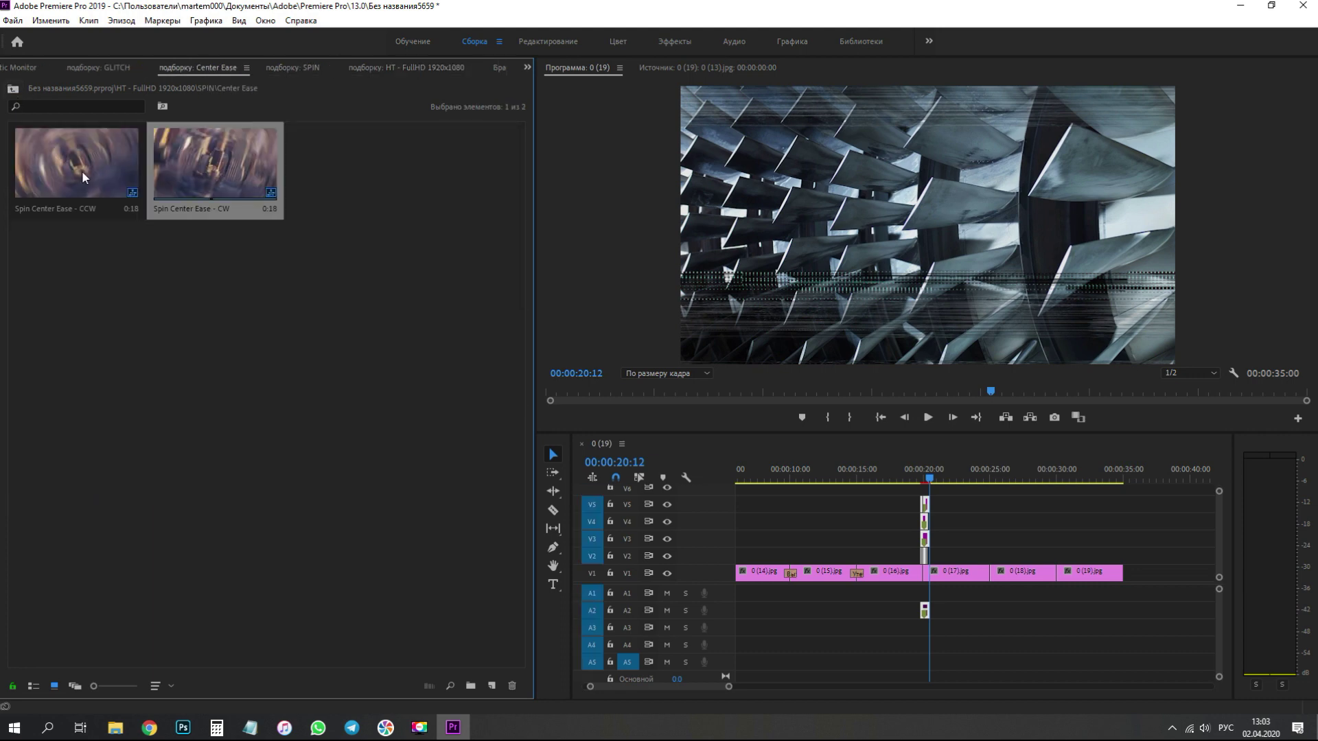
{"action": "mouse_move", "coordinate": [97, 172]}
{"action": "left_mouse_down"}
{"action": "mouse_move", "coordinate": [911, 555]}
{"action": "mouse_move", "coordinate": [990, 554]}
{"action": "left_mouse_up"}
Move the V2 and A2 spin transition clips left to center on the cut.
{"action": "scroll", "coordinate": [991, 562], "scroll_direction": "up", "scroll_amount": 3}
{"action": "scroll", "coordinate": [990, 562], "scroll_direction": "up", "scroll_amount": 3}
{"action": "left_click", "coordinate": [1023, 555]}
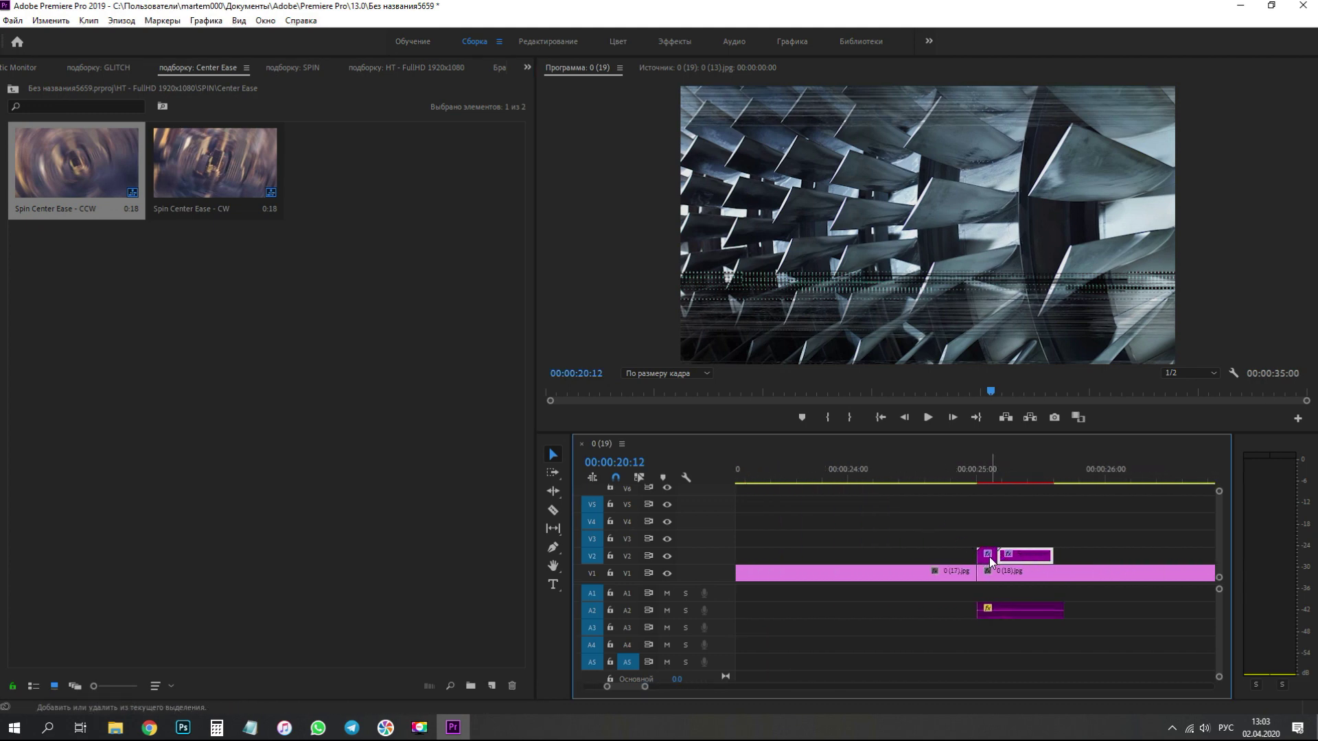
{"action": "left_click", "coordinate": [1011, 611]}
{"action": "left_click", "coordinate": [1003, 557], "text": "shift"}
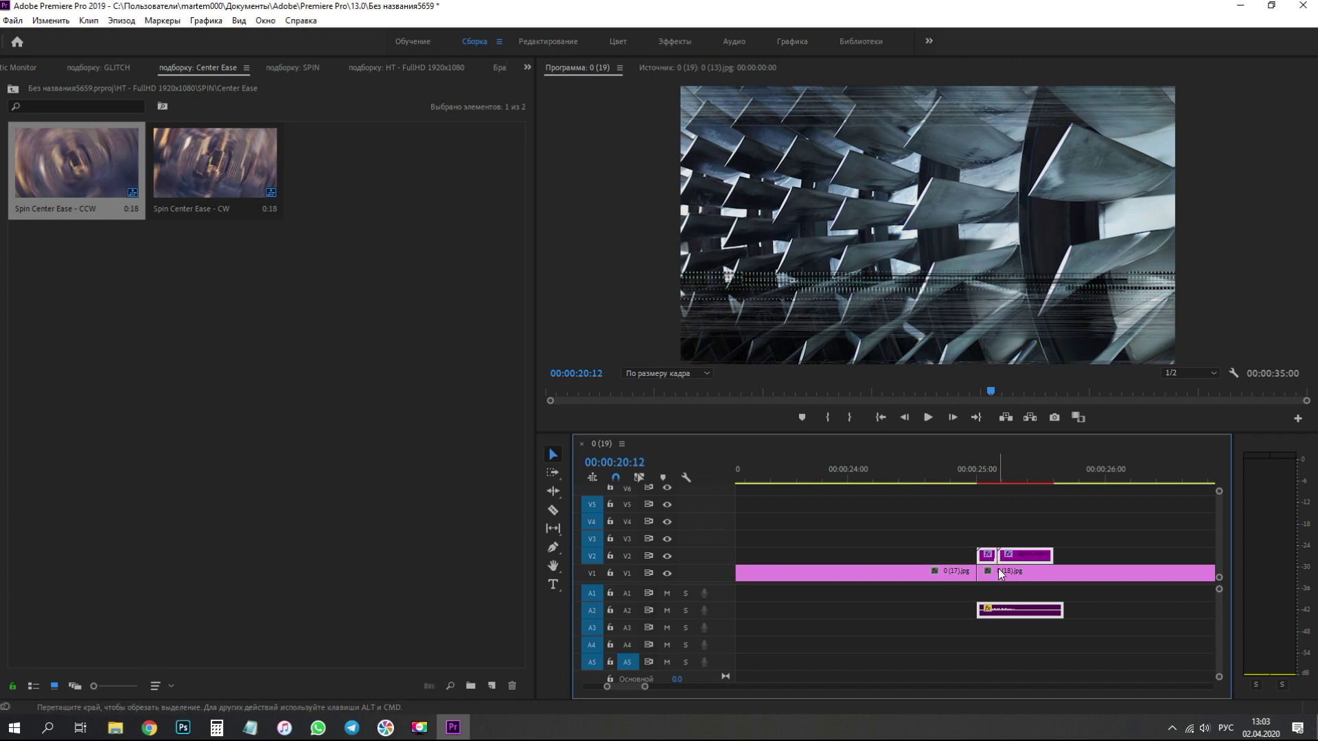
{"action": "left_click_drag", "start_coordinate": [1021, 559], "coordinate": [974, 570]}
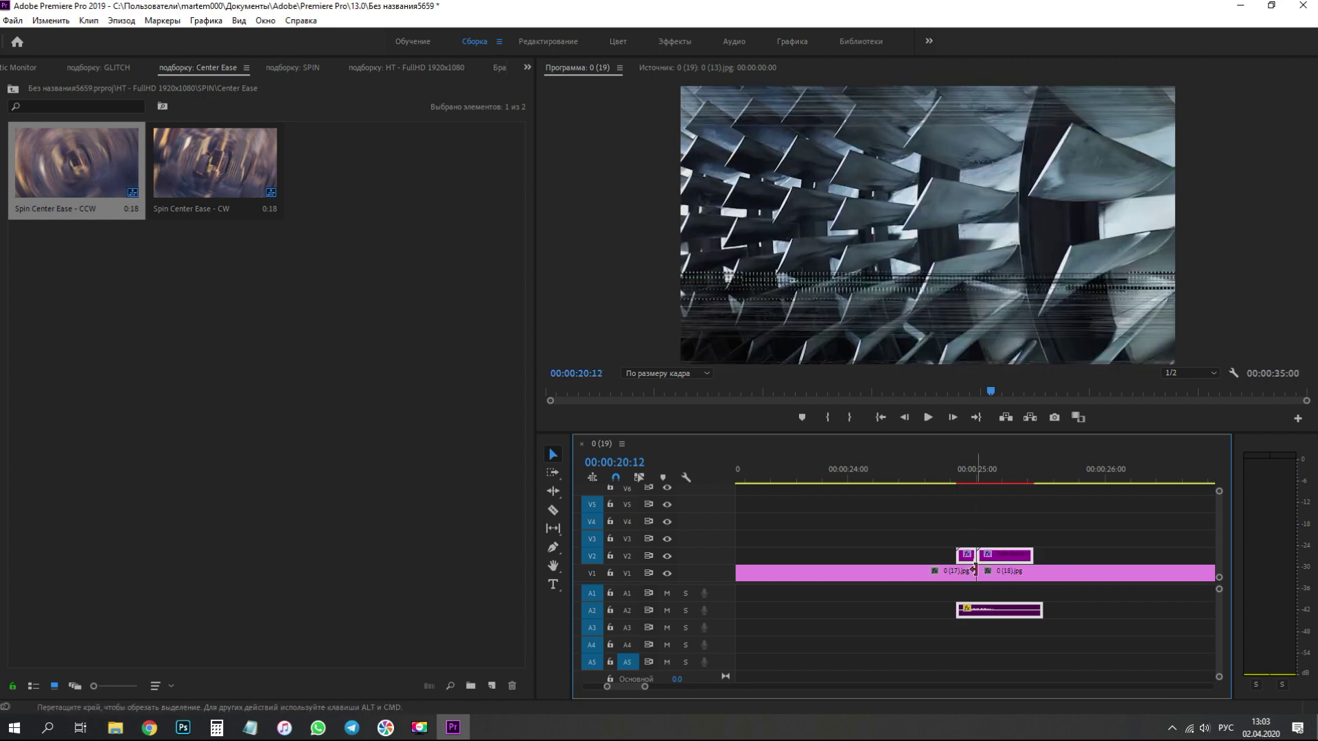
Preview the spin transition and scrub back through it.
{"action": "left_click", "coordinate": [953, 475]}
{"action": "left_click", "coordinate": [925, 418]}
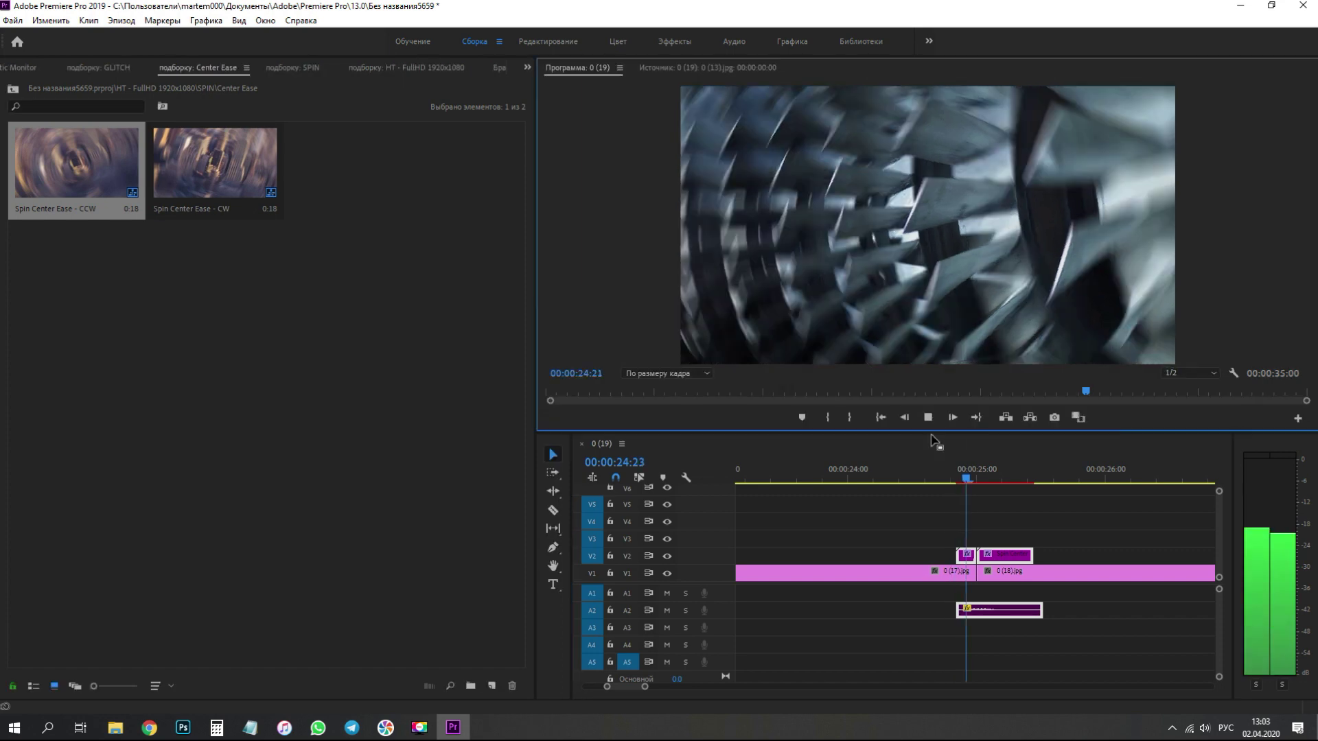
{"action": "left_click", "coordinate": [929, 419]}
{"action": "mouse_move", "coordinate": [997, 477]}
{"action": "left_mouse_down"}
{"action": "mouse_move", "coordinate": [970, 480]}
{"action": "mouse_move", "coordinate": [983, 476]}
{"action": "left_mouse_up"}
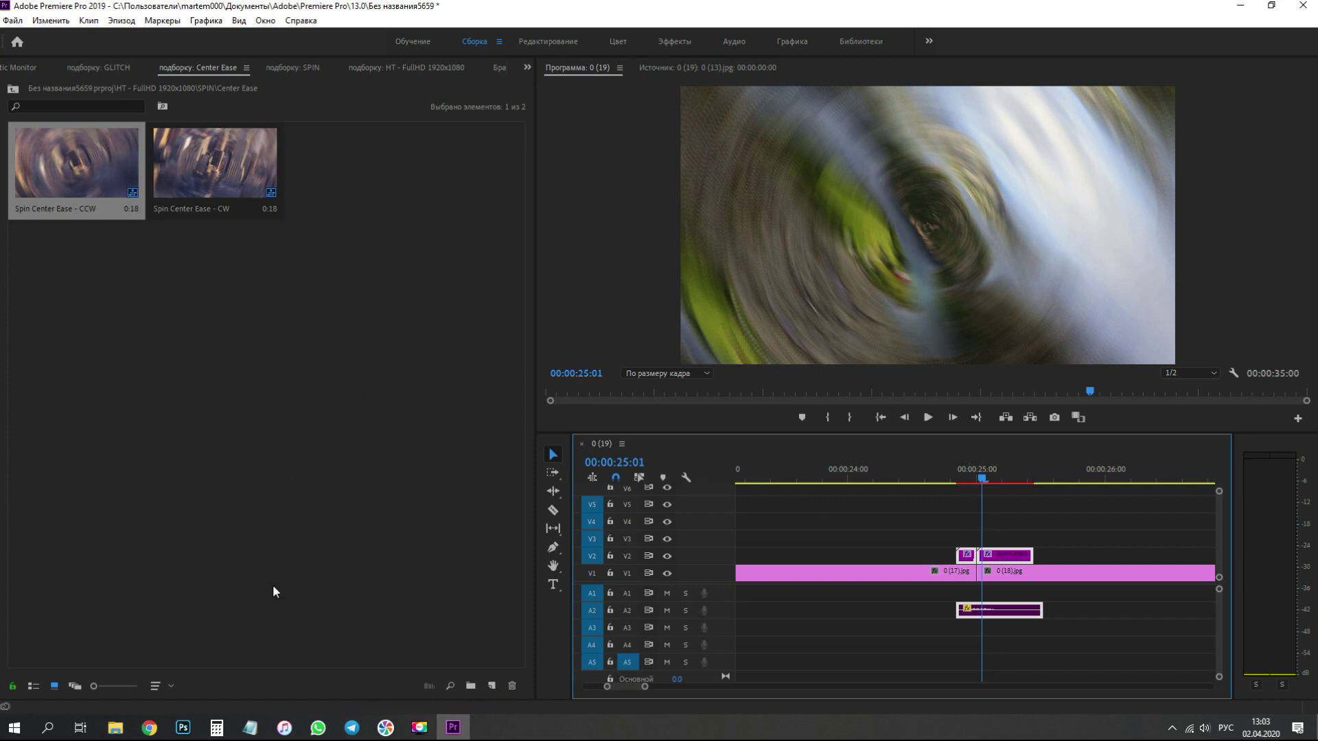
Bring the Presets folder window forward briefly, then hide it again.
{"action": "mouse_move", "coordinate": [116, 727]}
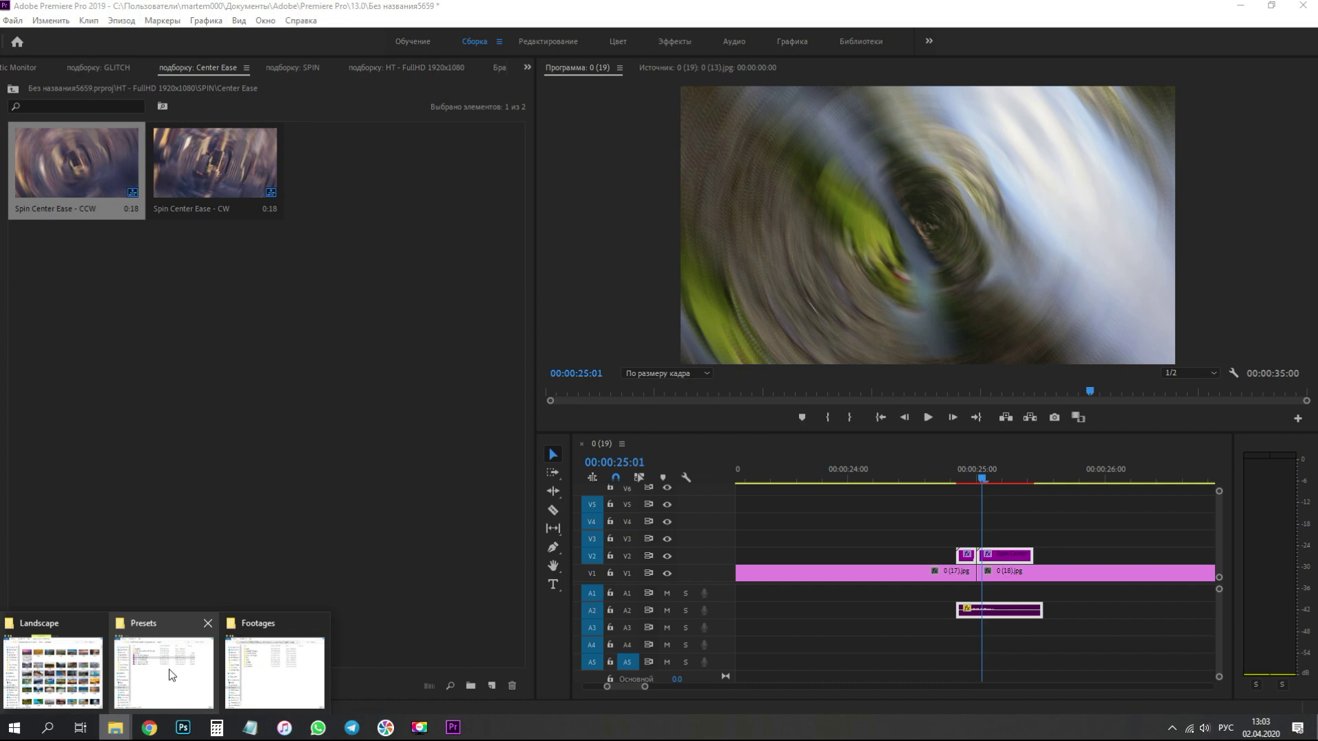
{"action": "mouse_move", "coordinate": [261, 671]}
{"action": "left_click", "coordinate": [164, 669]}
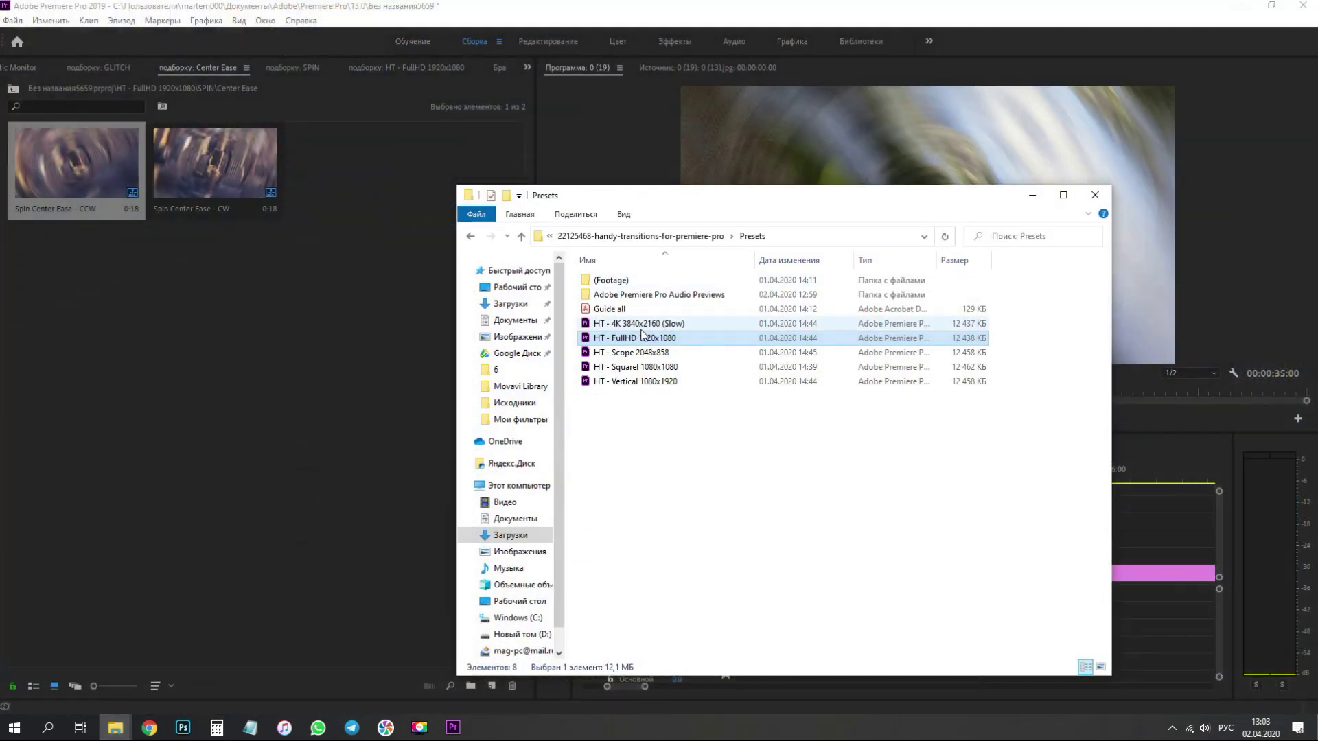
{"action": "left_click", "coordinate": [1032, 195]}
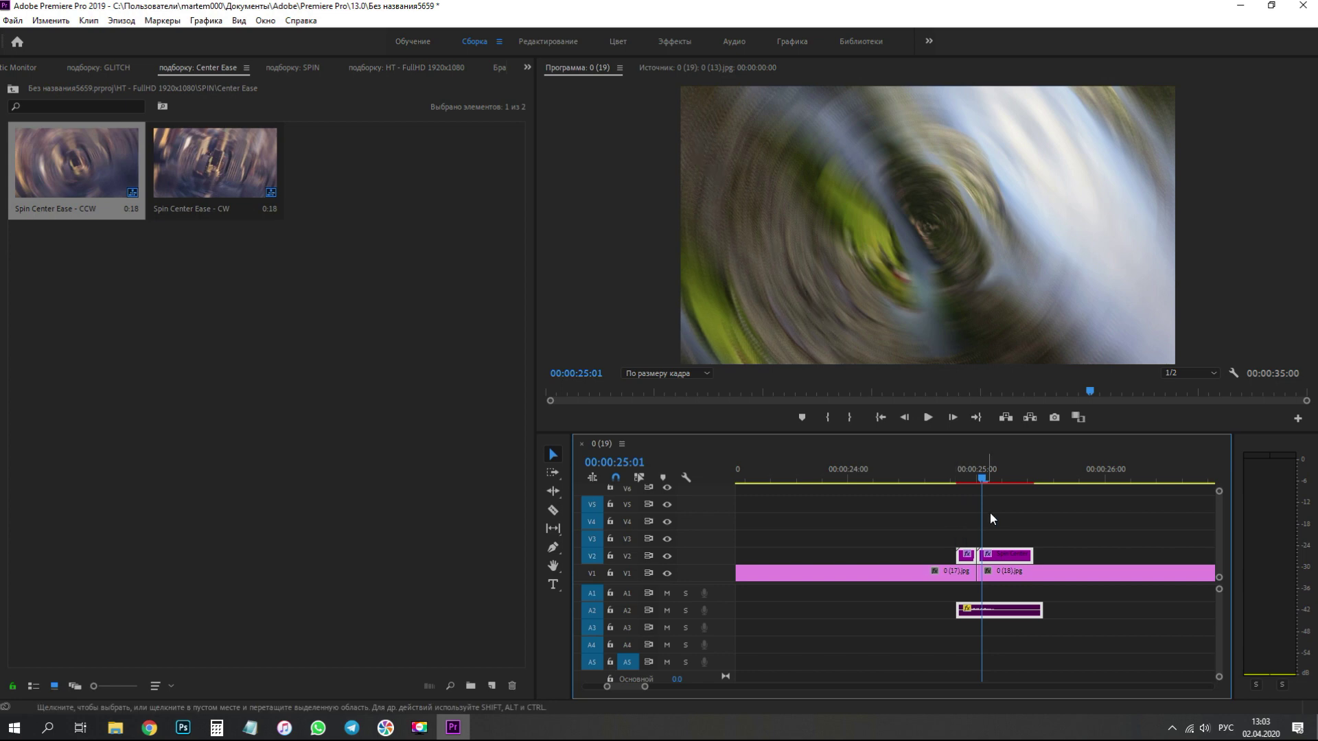
Place Spin 3D Side Ease - Left from SPIN › 3D Side Ease (Slow) near the 30-second cut.
{"action": "scroll", "coordinate": [988, 501], "scroll_direction": "down", "scroll_amount": 2}
{"action": "mouse_move", "coordinate": [879, 476]}
{"action": "left_mouse_down"}
{"action": "mouse_move", "coordinate": [895, 481]}
{"action": "mouse_move", "coordinate": [858, 492]}
{"action": "mouse_move", "coordinate": [932, 480]}
{"action": "left_mouse_up"}
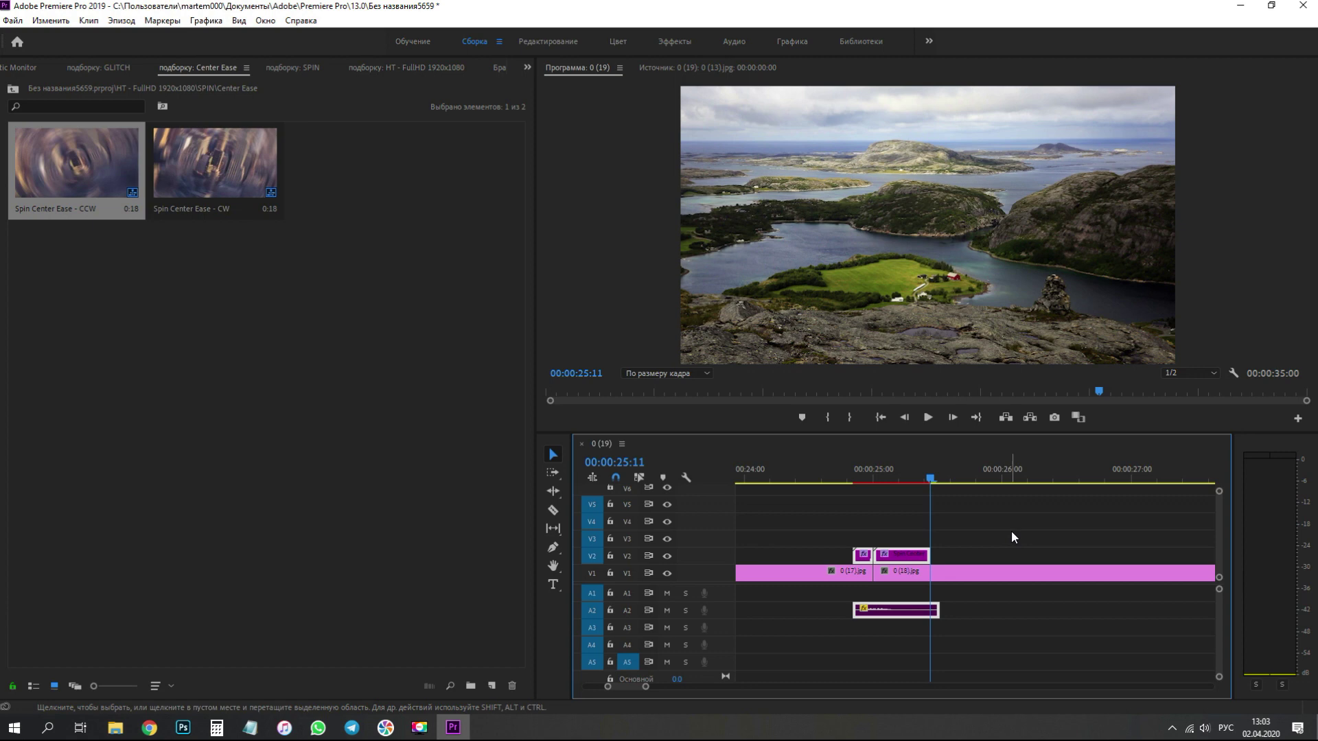
{"action": "scroll", "coordinate": [1015, 530], "scroll_direction": "down", "scroll_amount": 1}
{"action": "scroll", "coordinate": [1015, 529], "scroll_direction": "down", "scroll_amount": 2}
{"action": "scroll", "coordinate": [1014, 532], "scroll_direction": "down", "scroll_amount": 2}
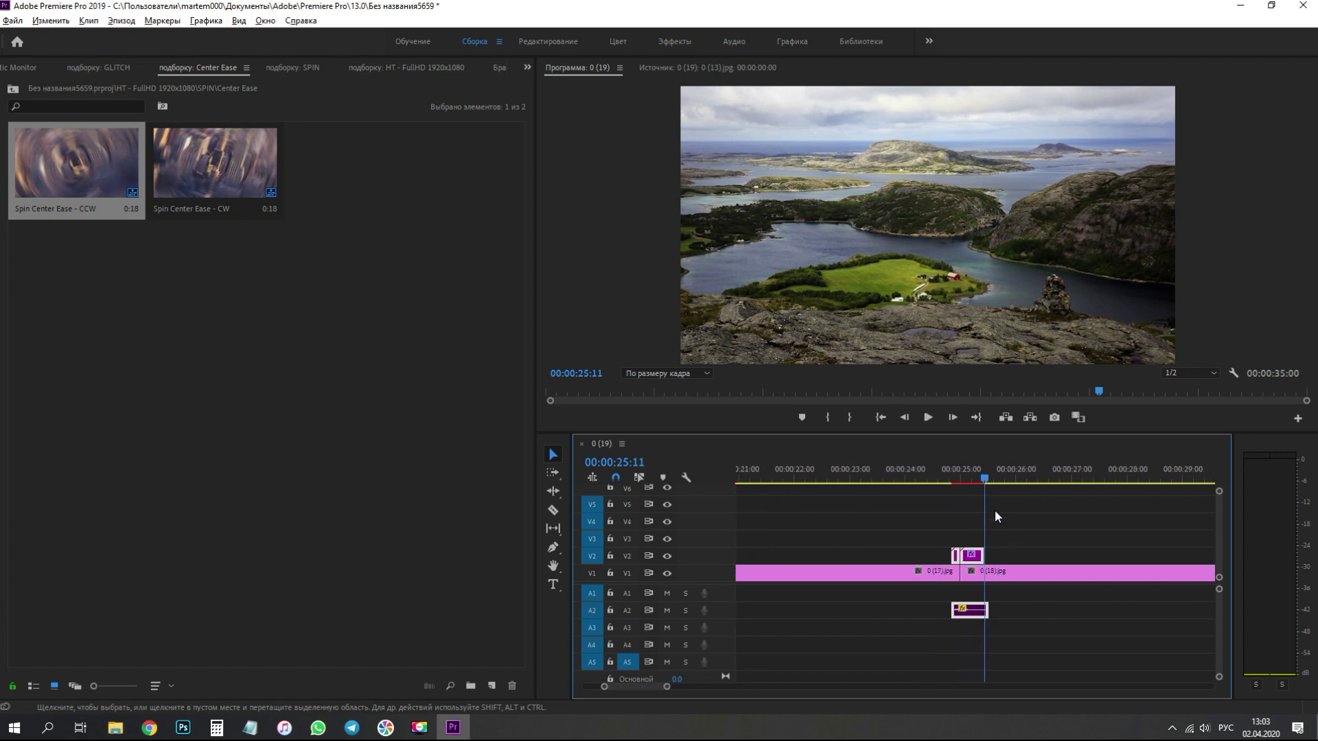
{"action": "scroll", "coordinate": [995, 512], "scroll_direction": "down", "scroll_amount": 2}
{"action": "scroll", "coordinate": [1004, 508], "scroll_direction": "down", "scroll_amount": 2}
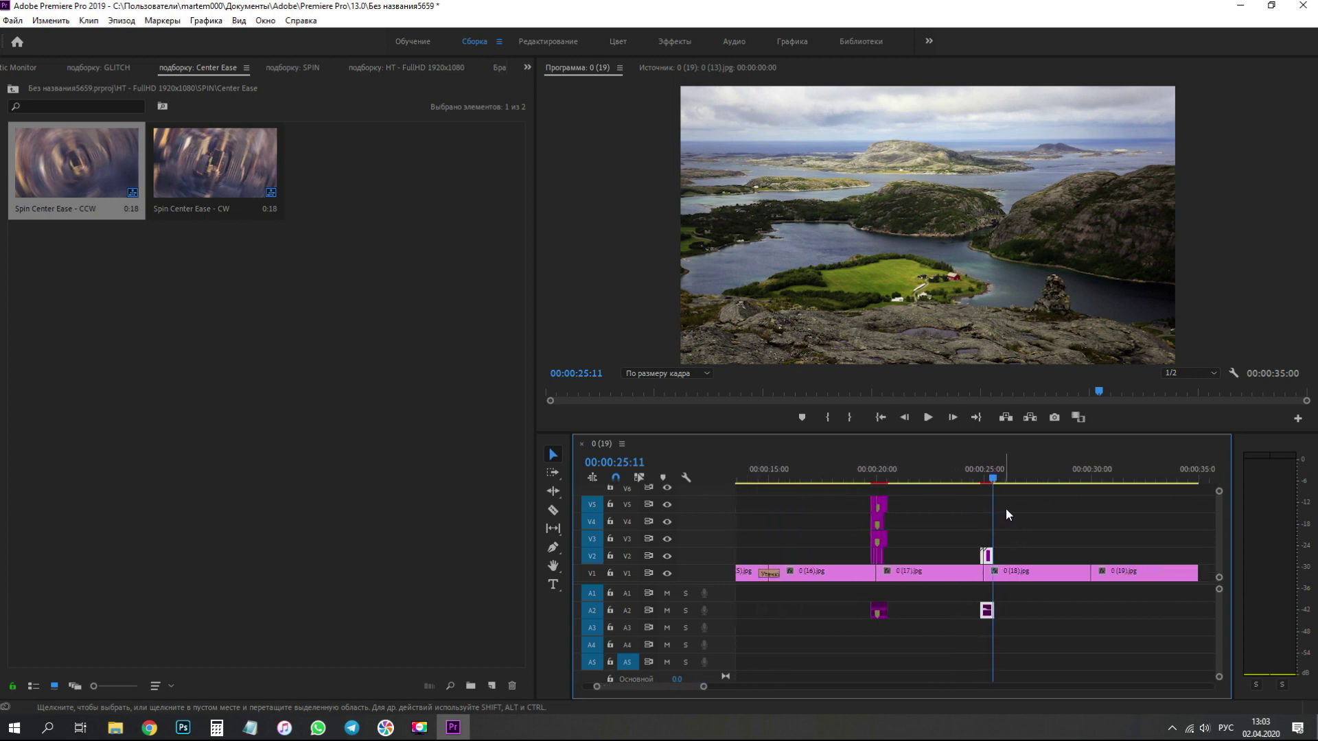
{"action": "left_click", "coordinate": [293, 68]}
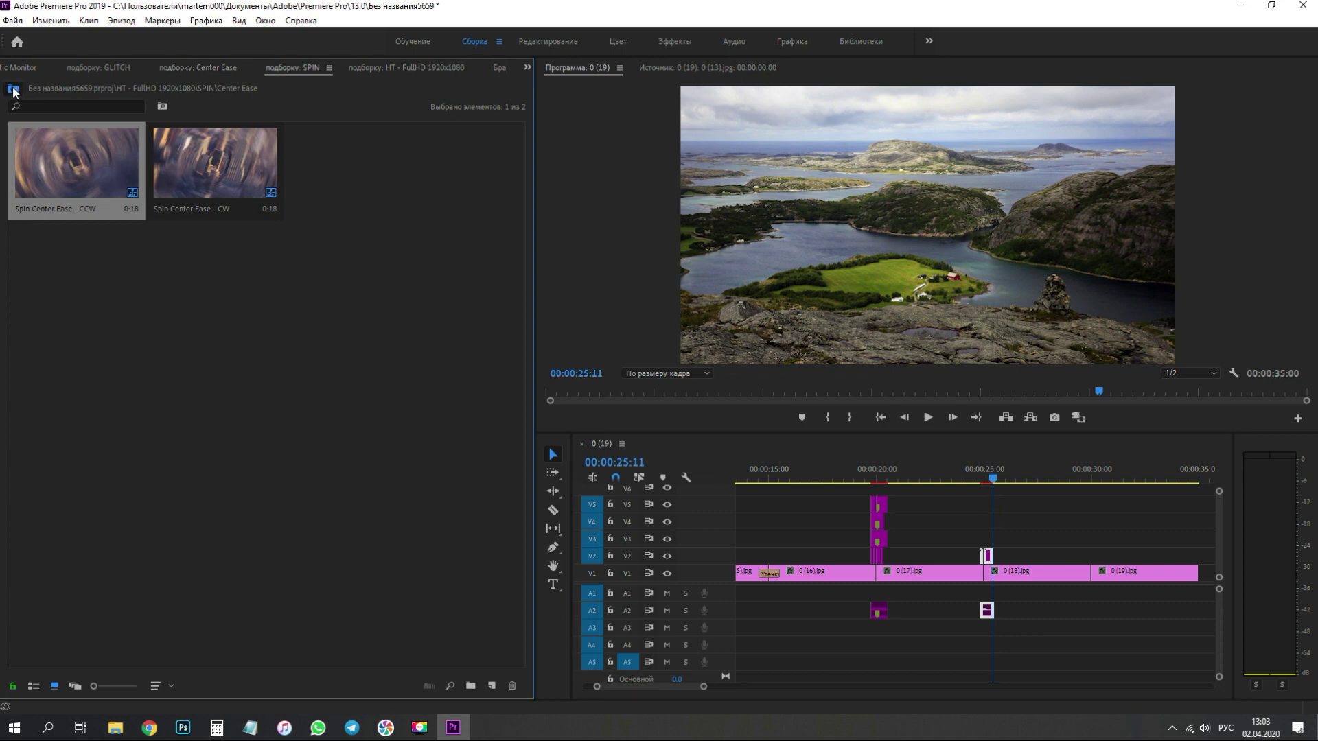
{"action": "double_click", "coordinate": [440, 282]}
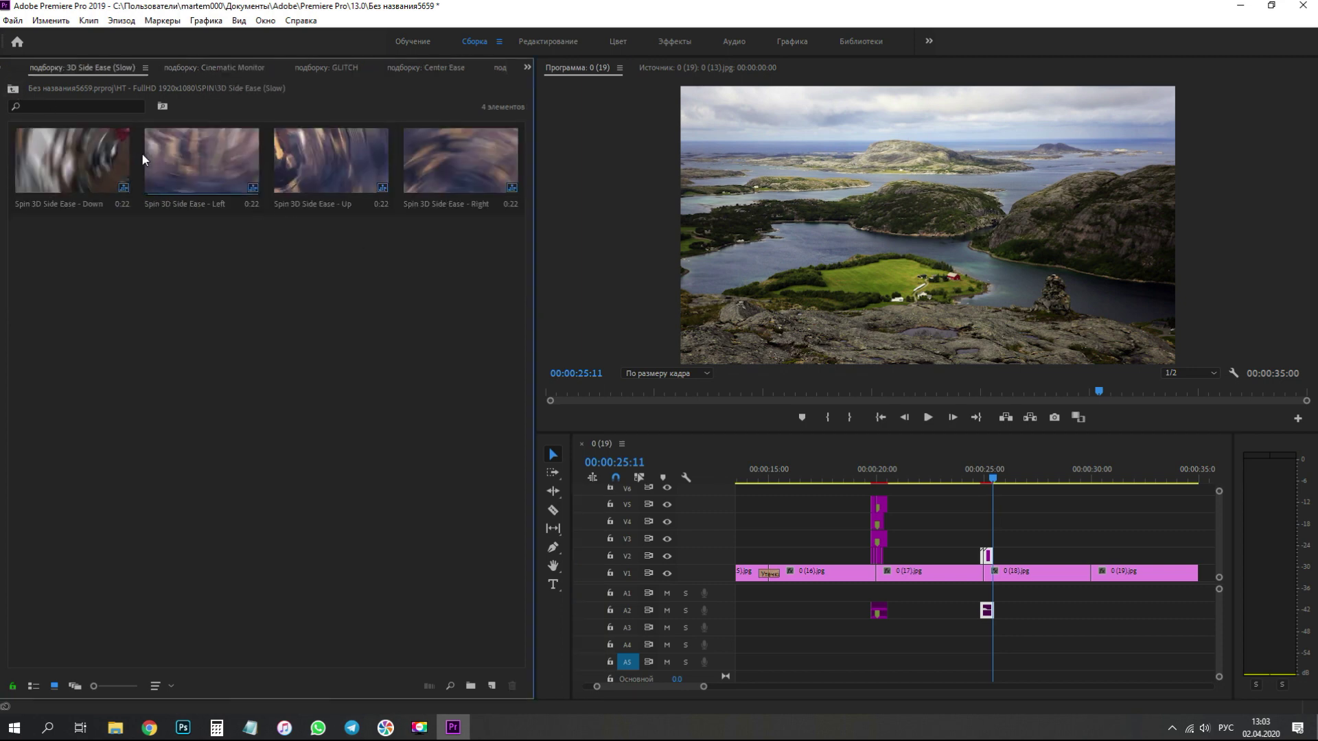
{"action": "left_click_drag", "start_coordinate": [169, 167], "coordinate": [1103, 555]}
Select the new V2, V3 and audio transition clips and shift them left onto the cut.
{"action": "scroll", "coordinate": [1059, 527], "scroll_direction": "up", "scroll_amount": 5}
{"action": "left_click", "coordinate": [1118, 556]}
{"action": "left_click", "coordinate": [1057, 555], "text": "shift"}
{"action": "left_click", "coordinate": [1061, 538], "text": "shift"}
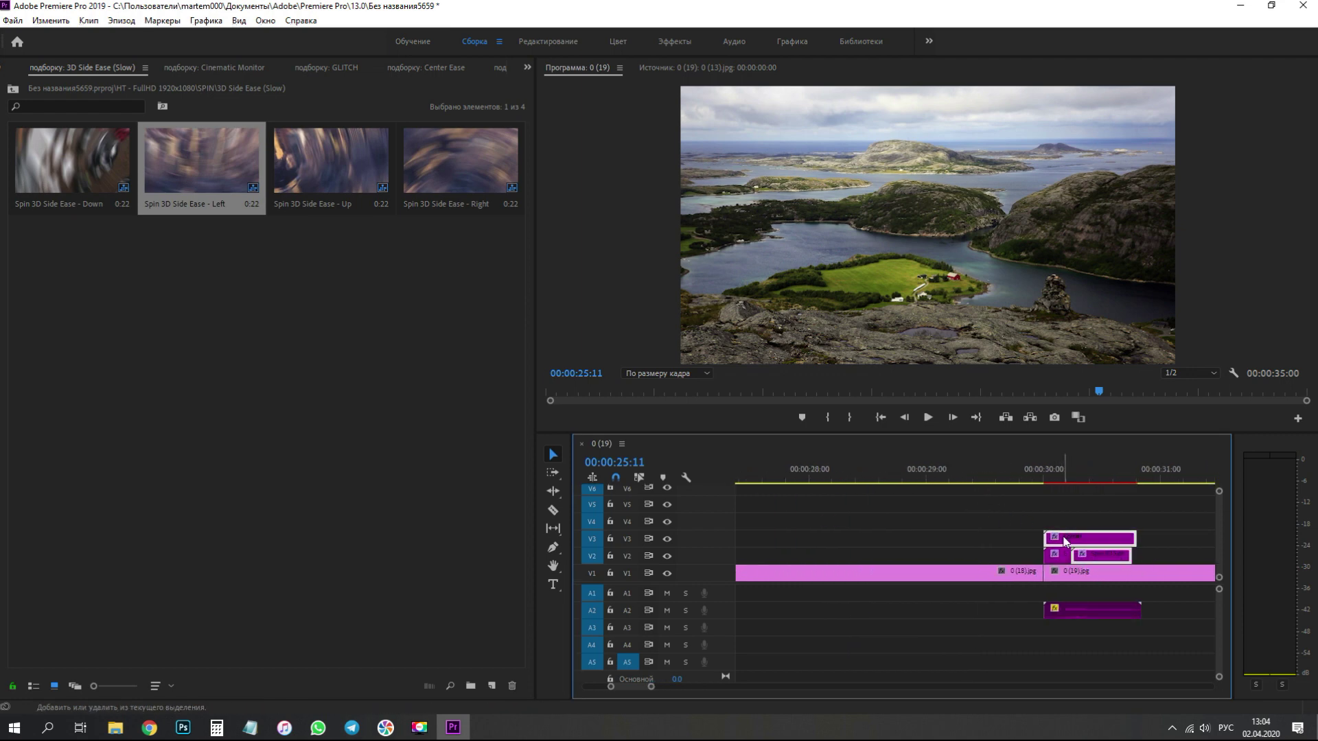
{"action": "left_click", "coordinate": [1073, 617], "text": "shift"}
{"action": "left_click_drag", "start_coordinate": [1095, 558], "coordinate": [1075, 597]}
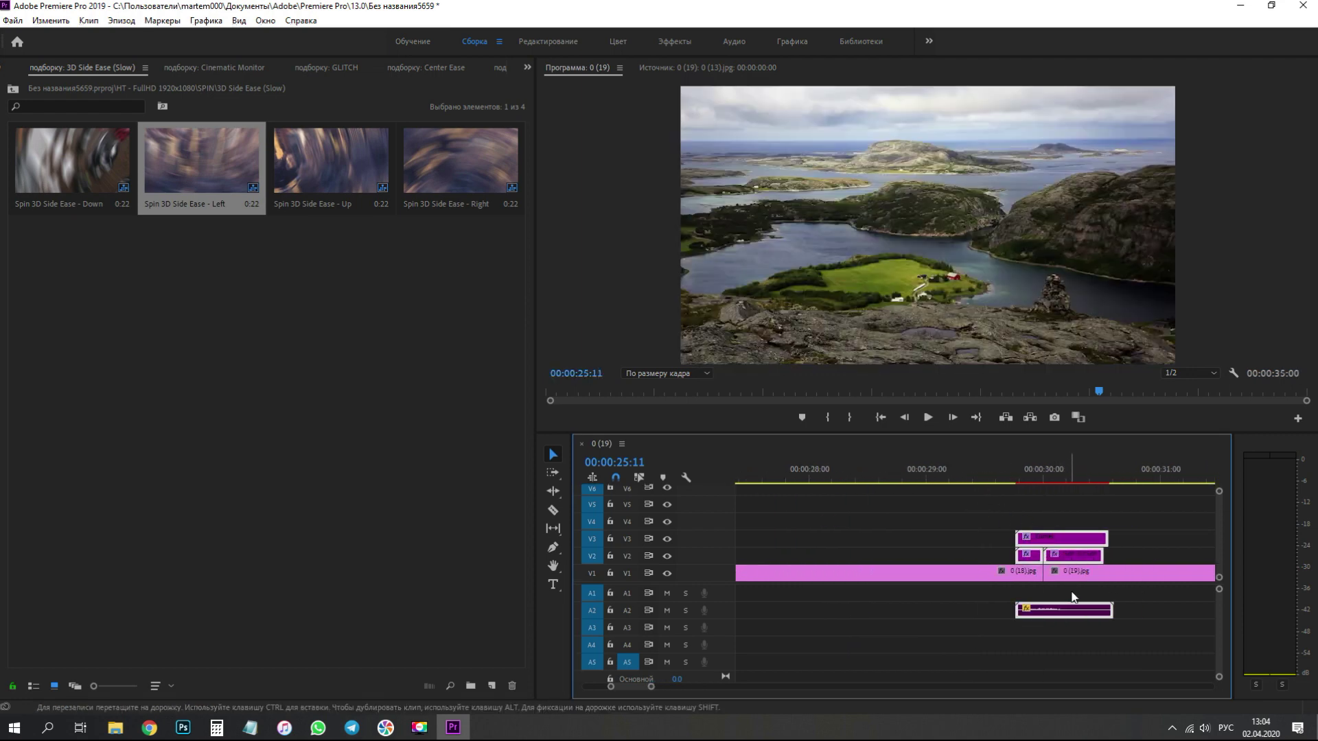
Preview the Spin 3D Side Ease transition and return the playhead to 29:17.
{"action": "left_click_drag", "start_coordinate": [1014, 471], "coordinate": [1006, 472]}
{"action": "left_click", "coordinate": [928, 418]}
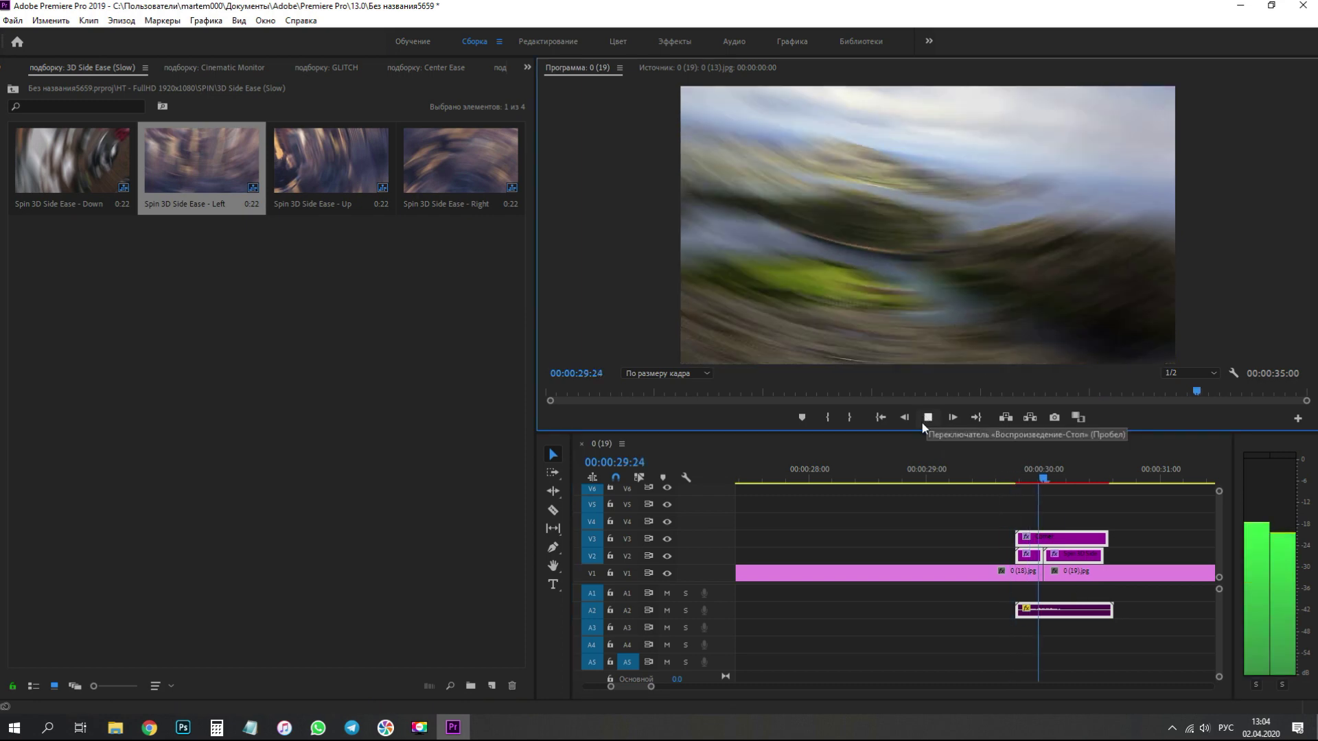
{"action": "key", "text": "space"}
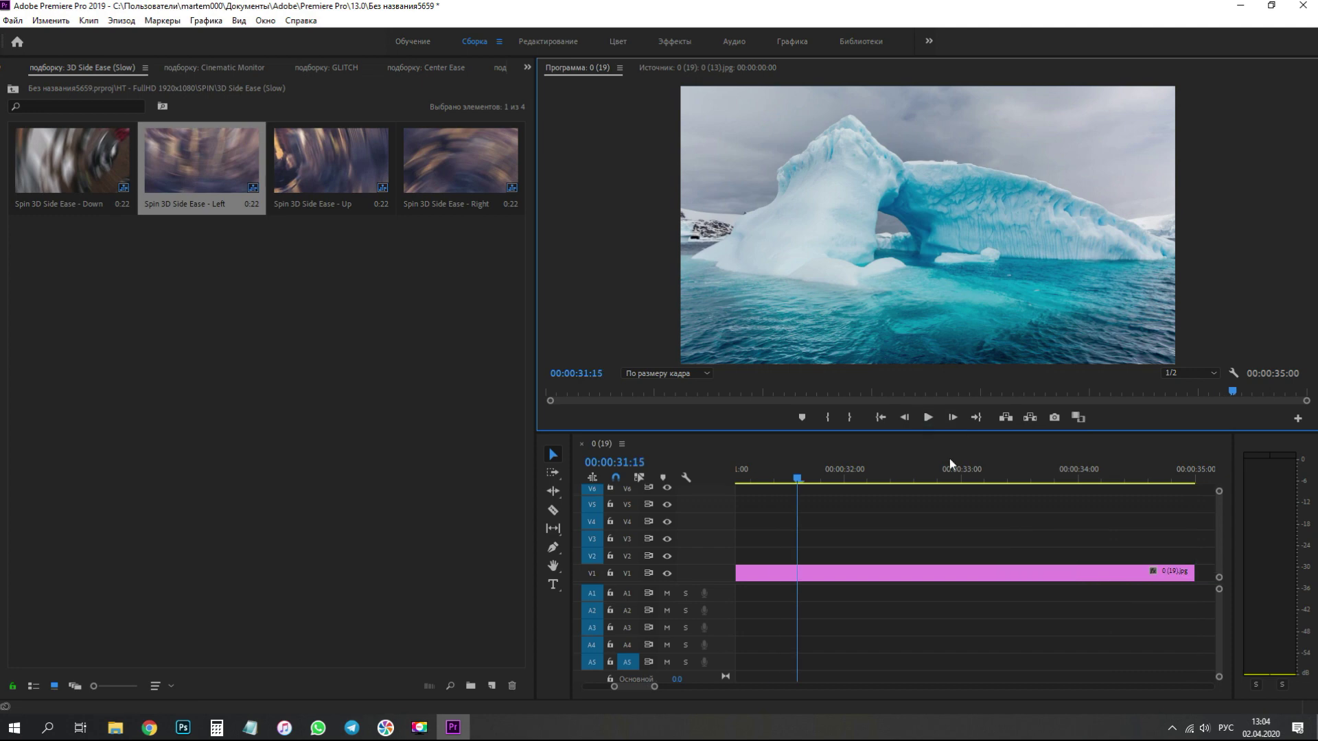
{"action": "scroll", "coordinate": [955, 541], "scroll_direction": "up", "scroll_amount": 2}
{"action": "scroll", "coordinate": [945, 559], "scroll_direction": "up", "scroll_amount": 3}
{"action": "mouse_move", "coordinate": [852, 480]}
{"action": "left_mouse_down"}
{"action": "mouse_move", "coordinate": [898, 481]}
{"action": "mouse_move", "coordinate": [821, 492]}
{"action": "left_mouse_up"}
{"action": "key", "text": "minus"}
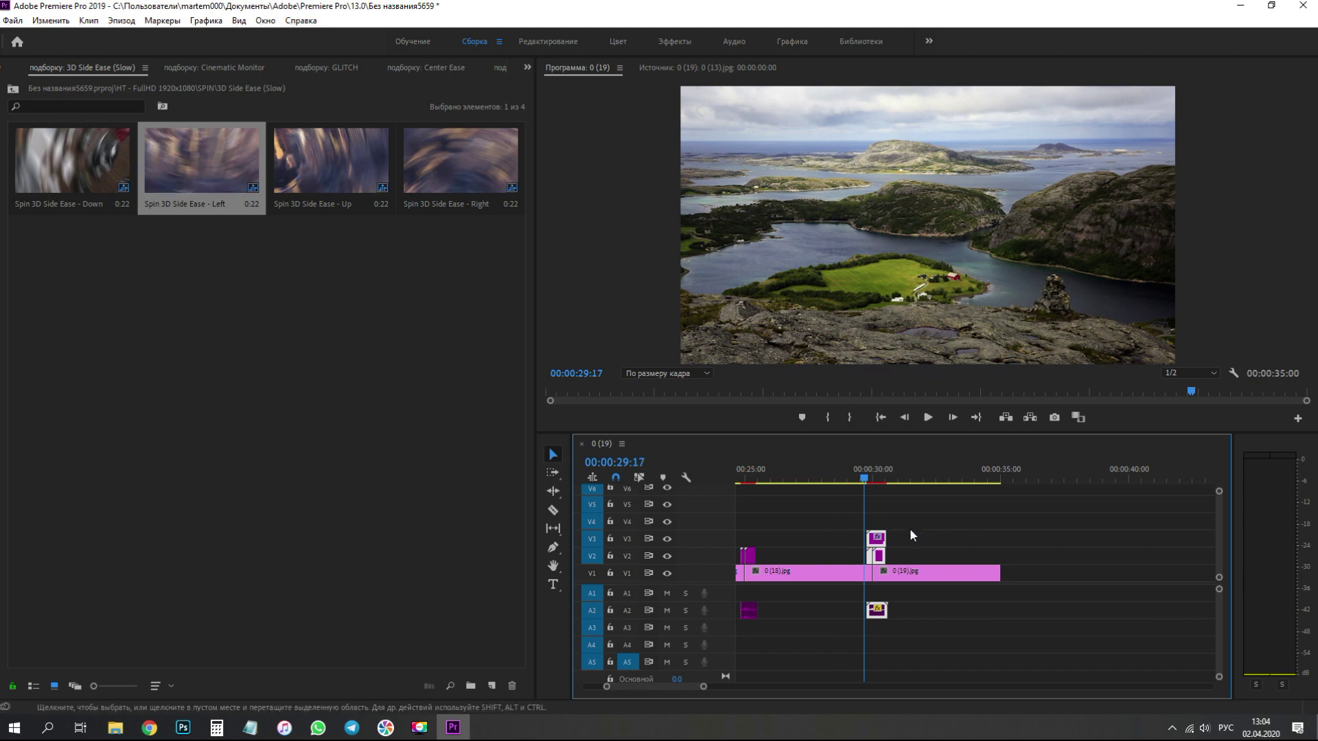
Zoom out to the whole sequence and open File › Export › Media.
{"action": "scroll", "coordinate": [910, 535], "scroll_direction": "up", "scroll_amount": 3}
{"action": "scroll", "coordinate": [913, 529], "scroll_direction": "up", "scroll_amount": 3}
{"action": "scroll", "coordinate": [907, 571], "scroll_direction": "up", "scroll_amount": 3}
{"action": "scroll", "coordinate": [881, 573], "scroll_direction": "up", "scroll_amount": 3}
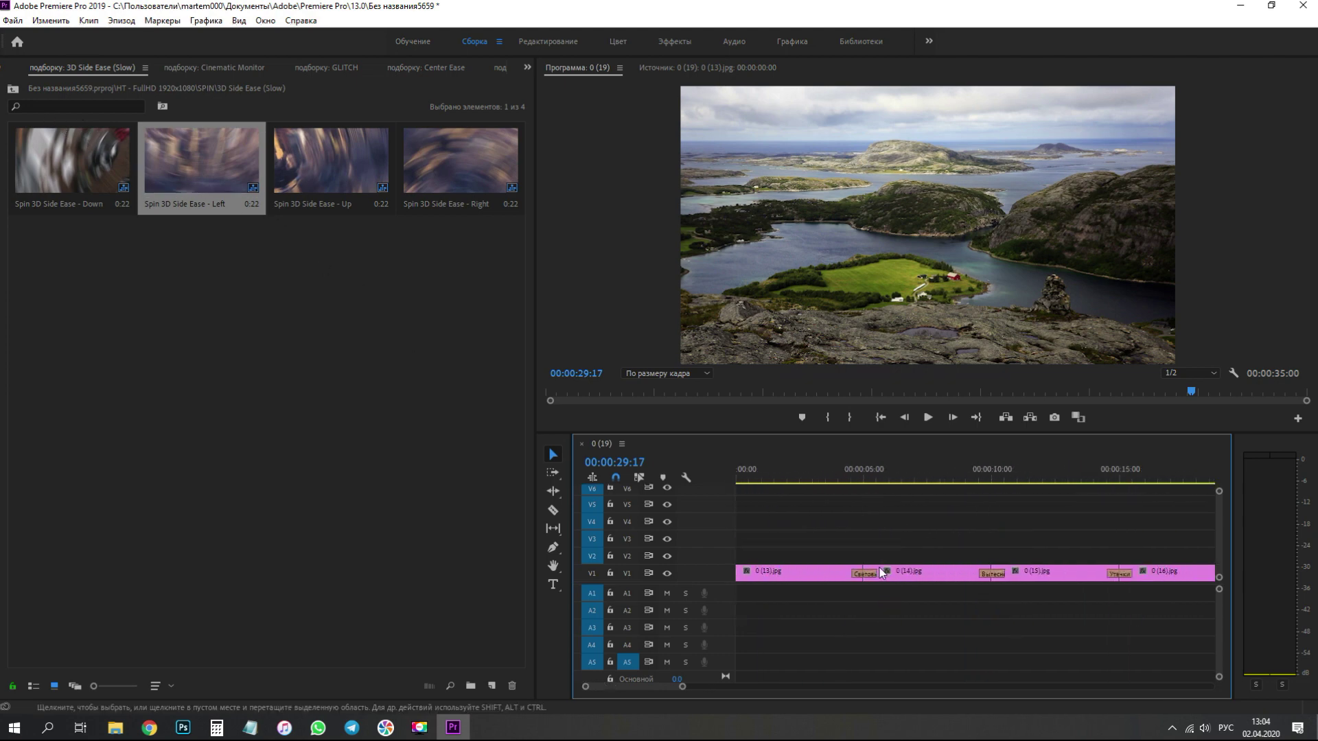
{"action": "key", "text": "minus"}
{"action": "key", "text": "minus"}
{"action": "key", "text": "minus"}
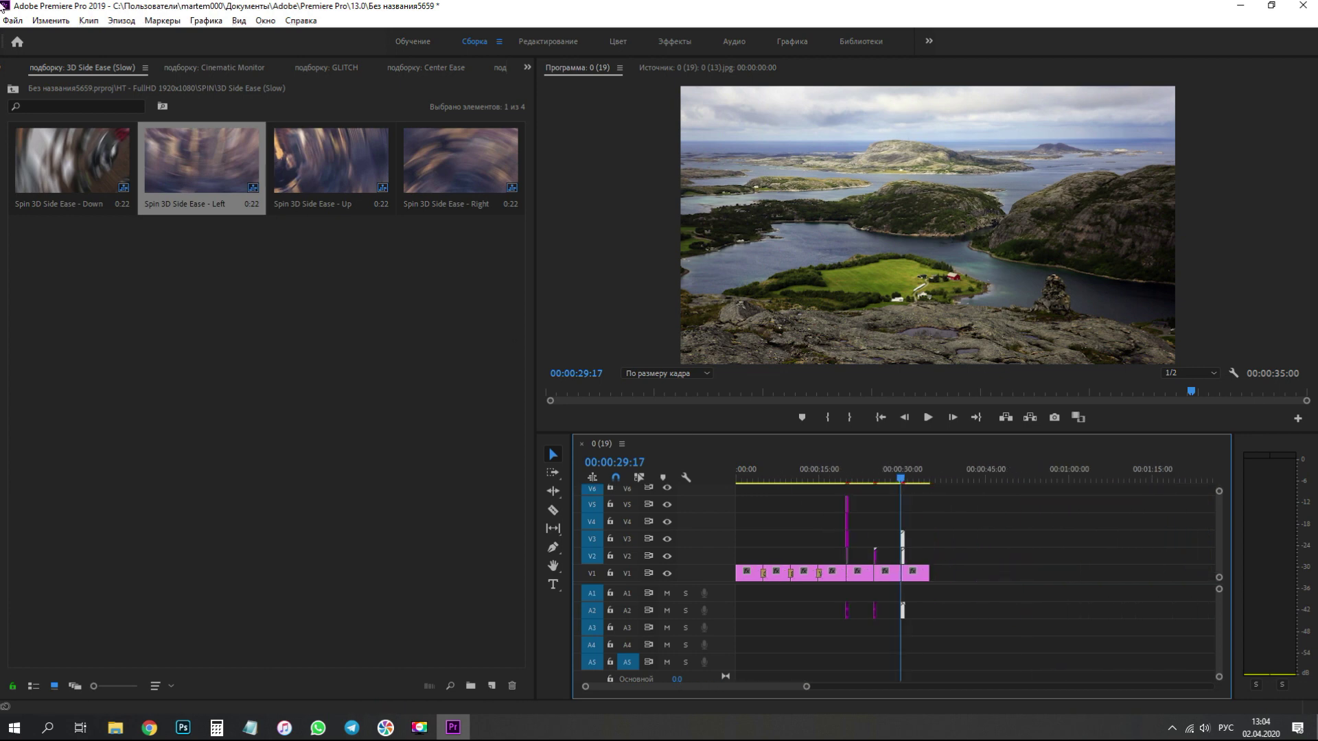
{"action": "left_click", "coordinate": [12, 20]}
{"action": "mouse_move", "coordinate": [140, 418]}
{"action": "left_click", "coordinate": [339, 414]}
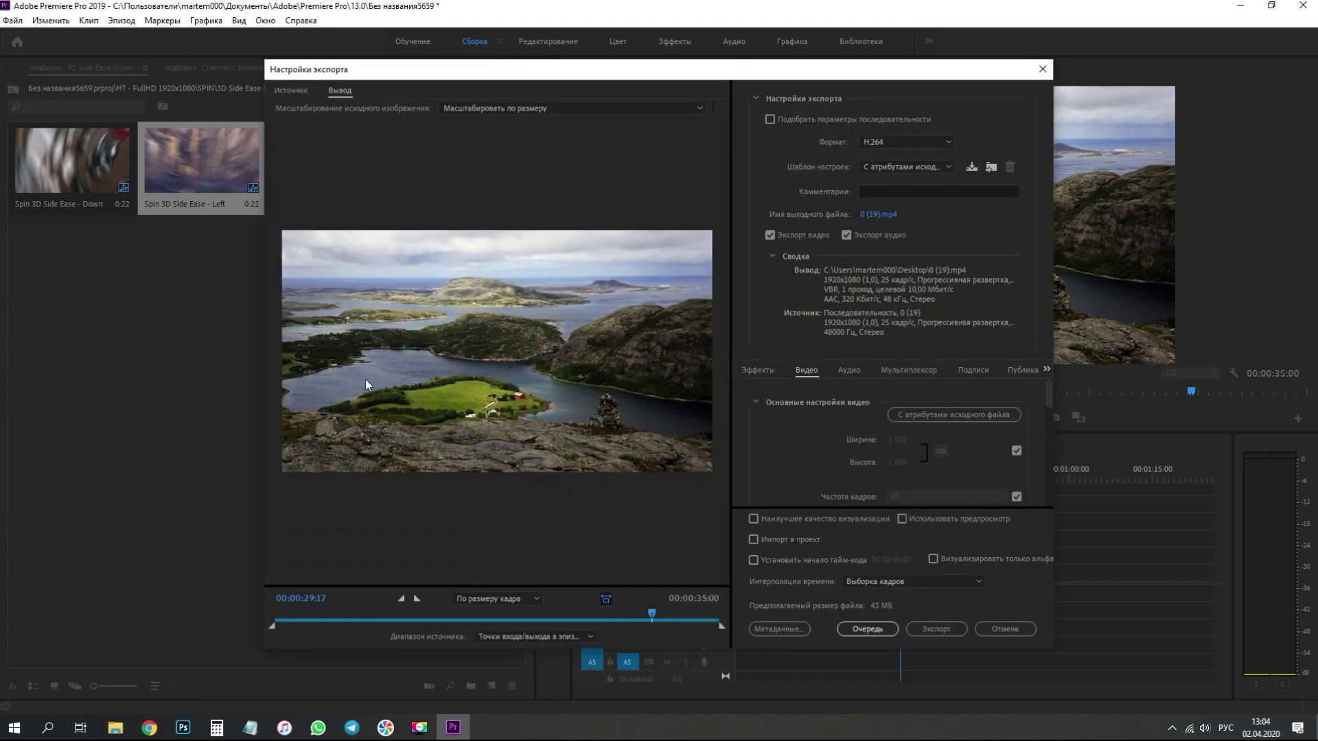
Keep H.264, choose the YouTube 1080p Full HD preset, and start encoding 0 (19).mp4.
{"action": "left_click", "coordinate": [899, 140]}
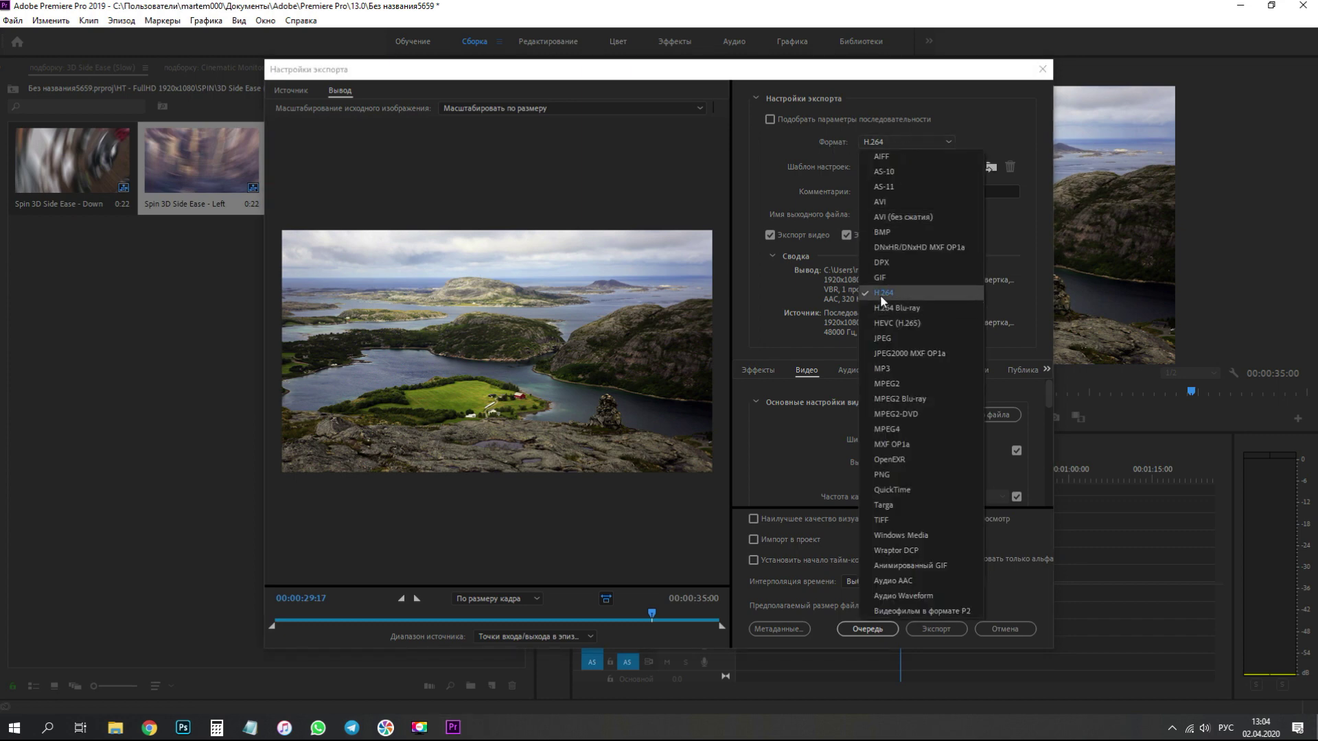
{"action": "left_click", "coordinate": [985, 104]}
{"action": "left_click", "coordinate": [947, 167]}
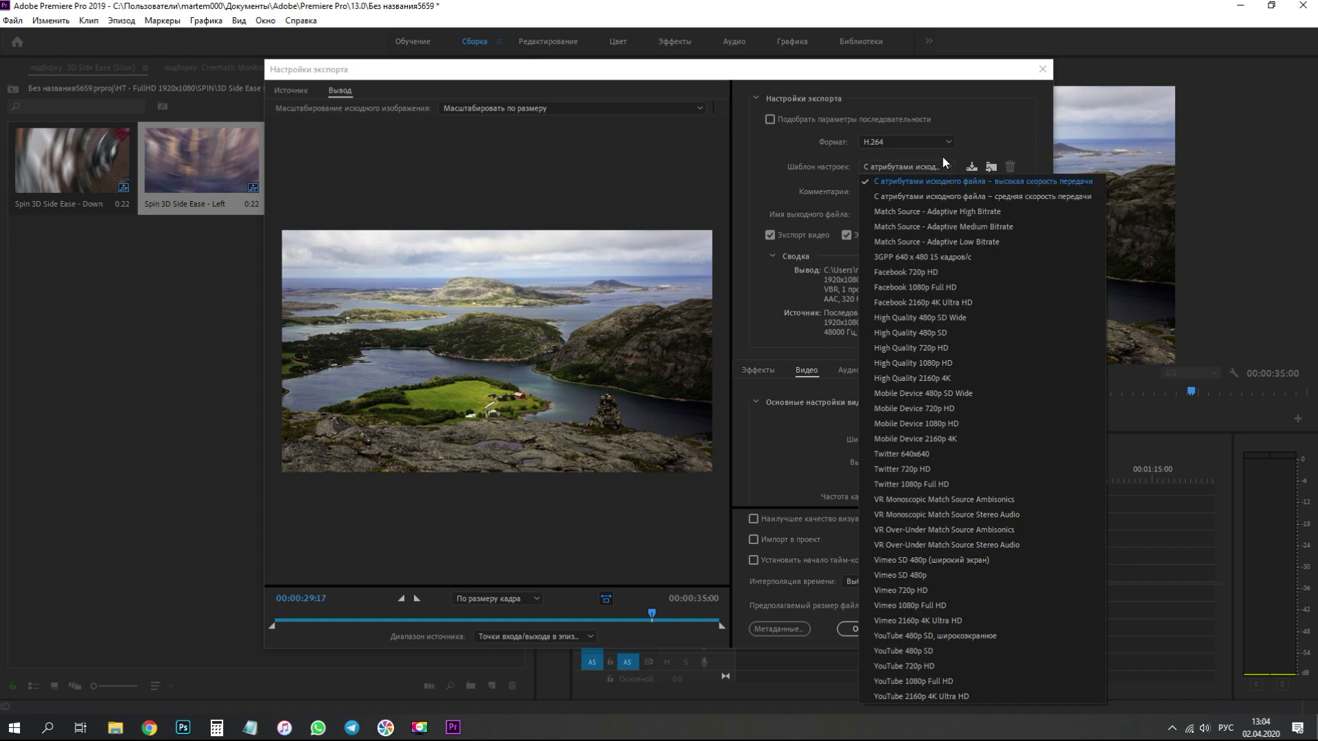
{"action": "left_click", "coordinate": [952, 685]}
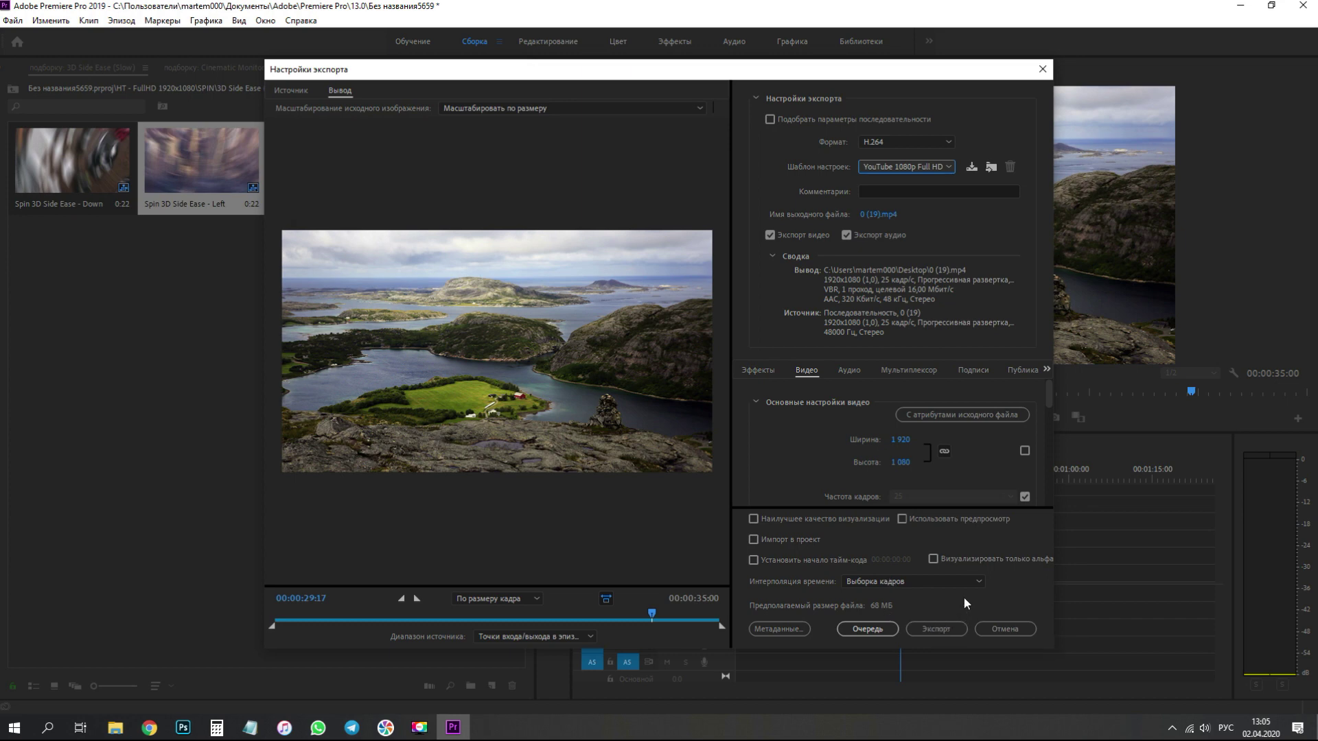
{"action": "left_click", "coordinate": [879, 630]}
{"action": "left_click", "coordinate": [937, 629]}
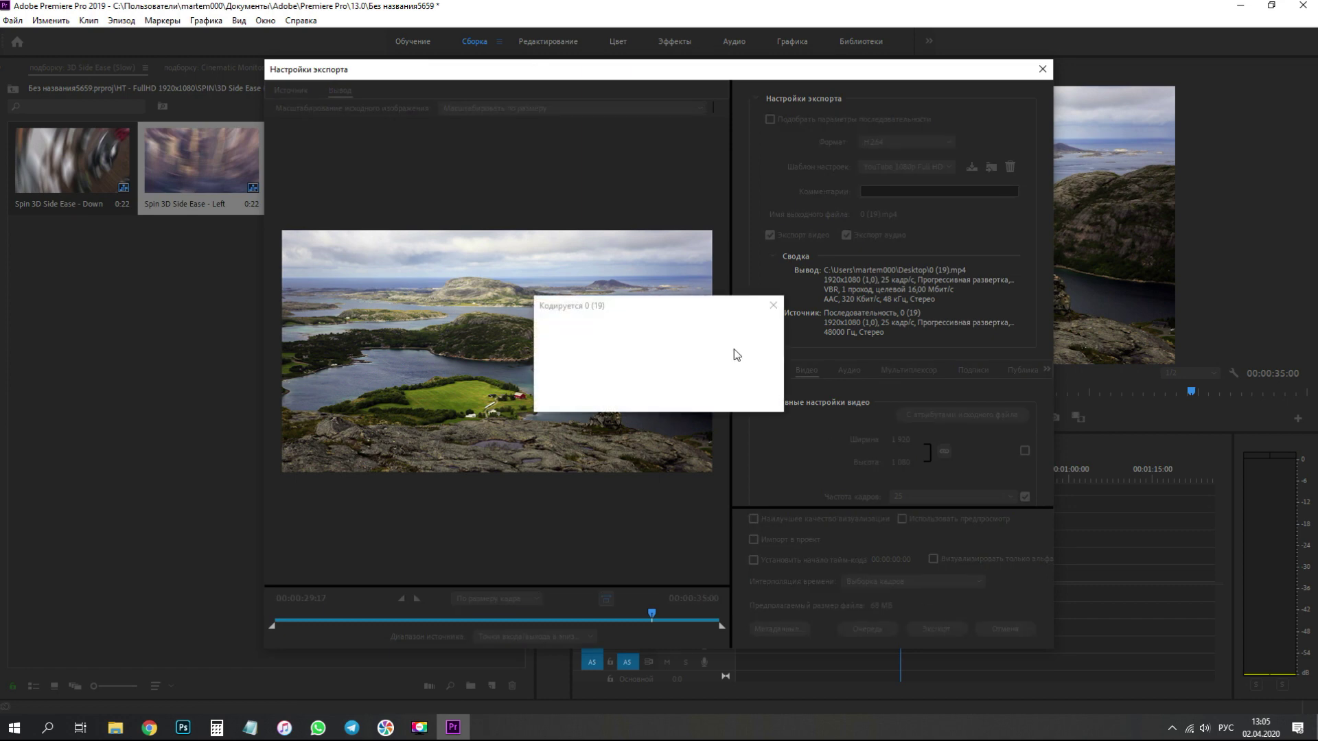